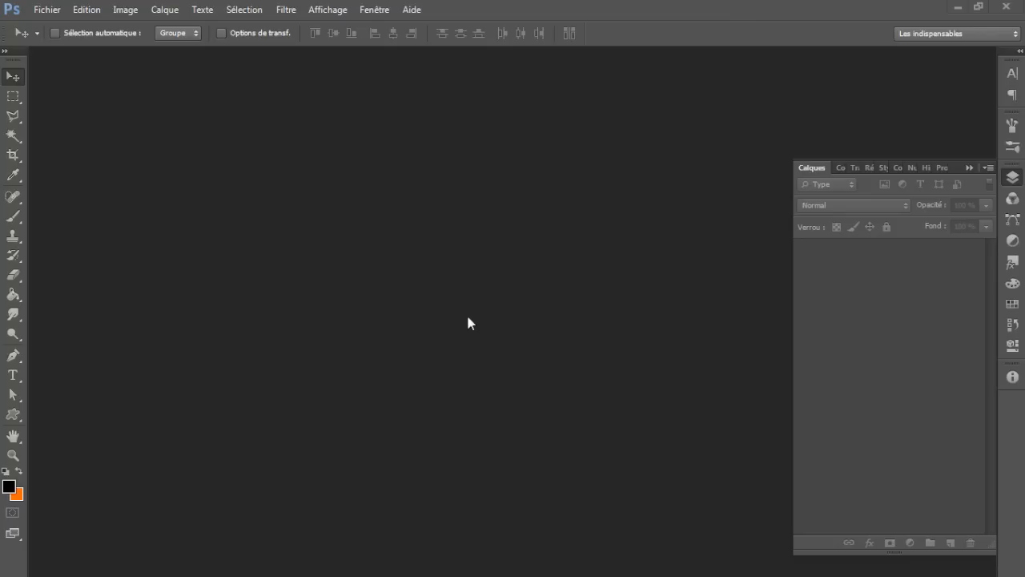
- Create a new 800 × 800 pixel document at 150 pixels/inch in RGB with a white background
click(47, 10)
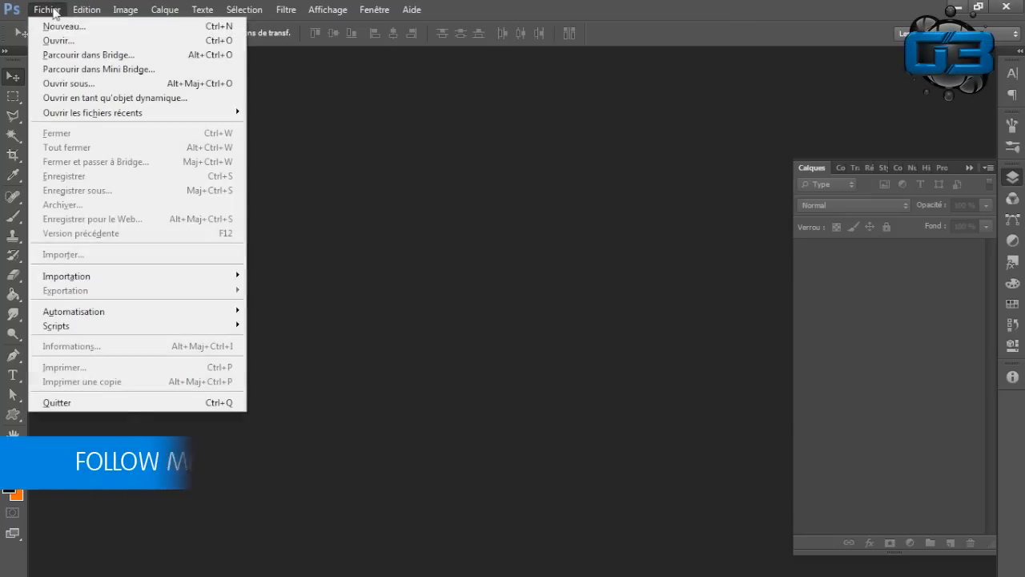
click(62, 26)
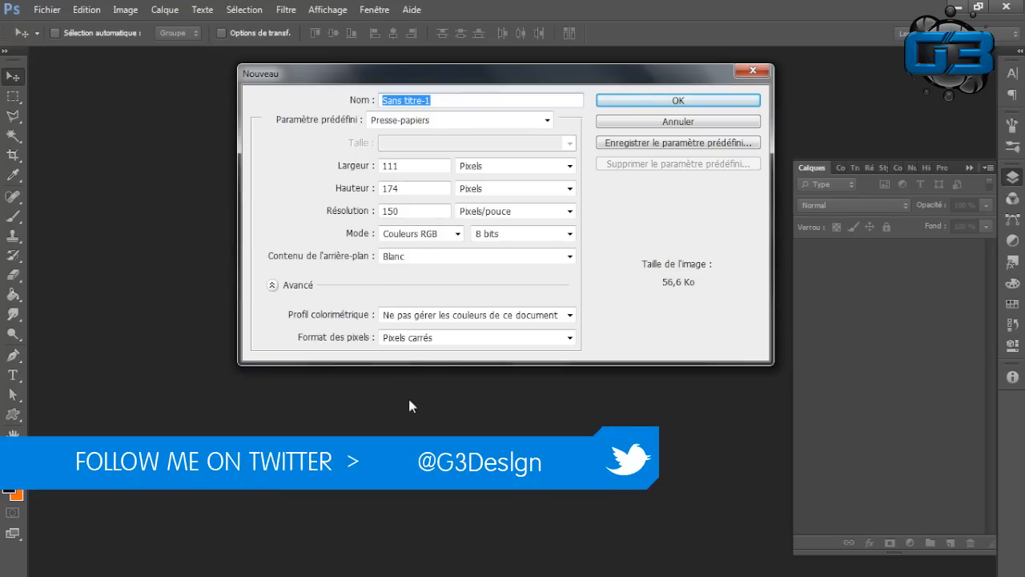
drag(410, 168, 370, 160)
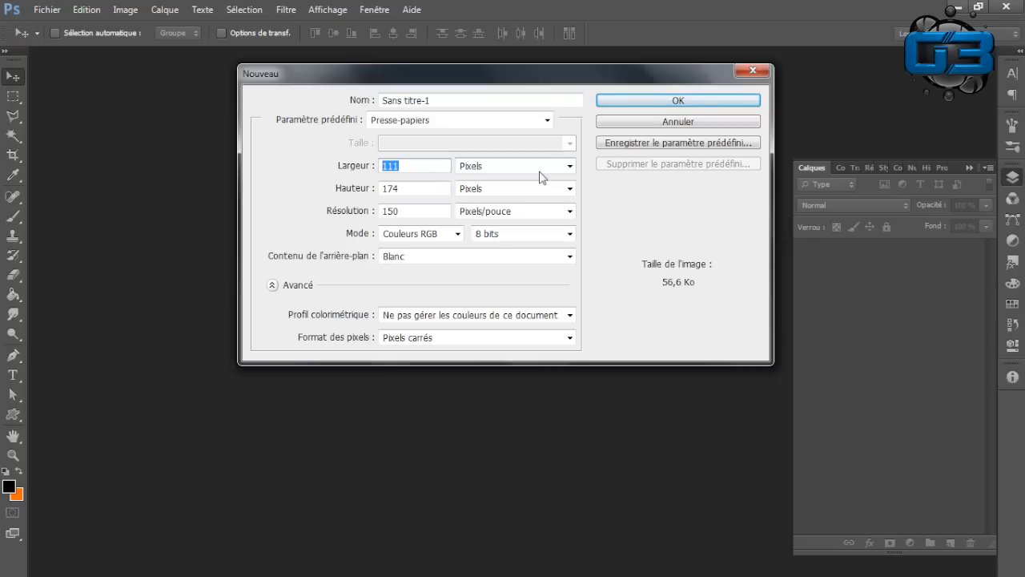
text(800)
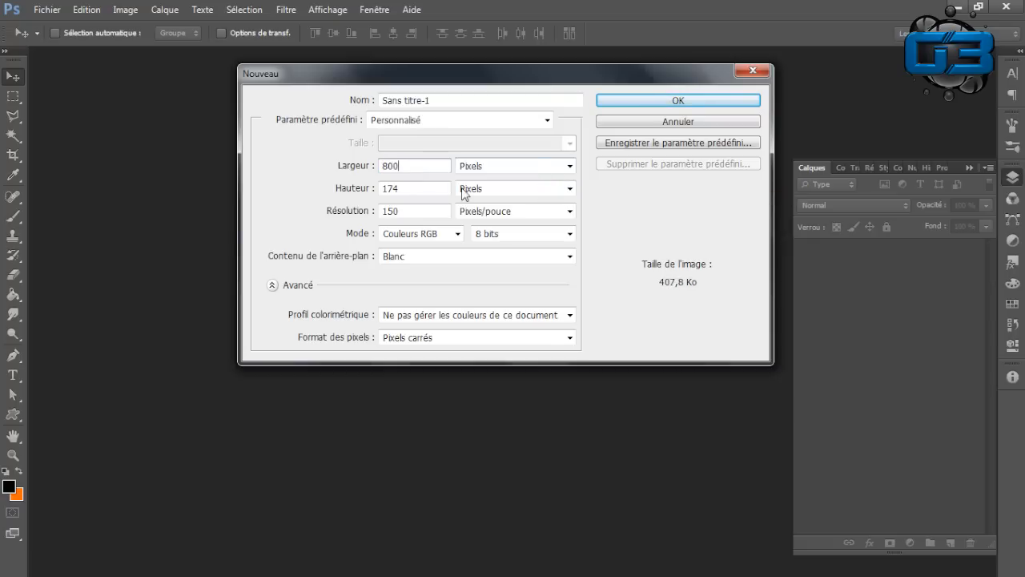
drag(414, 190, 327, 188)
text(800)
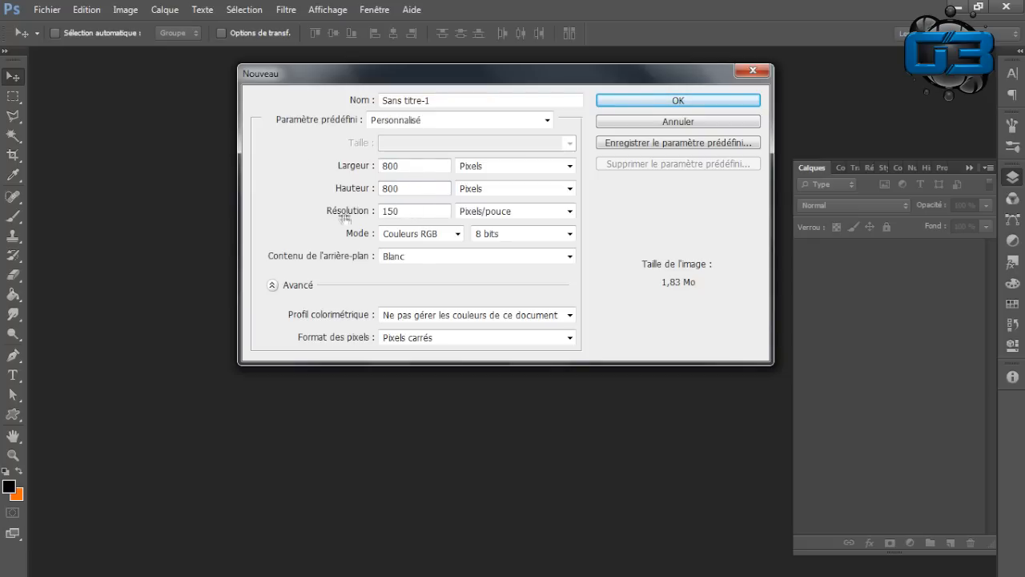
double_click(385, 212)
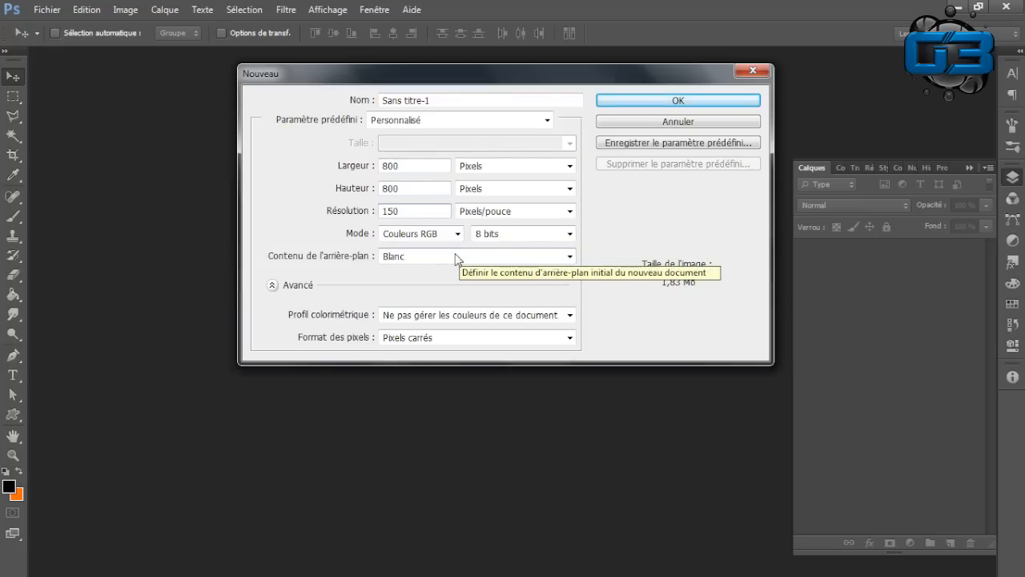
click(661, 103)
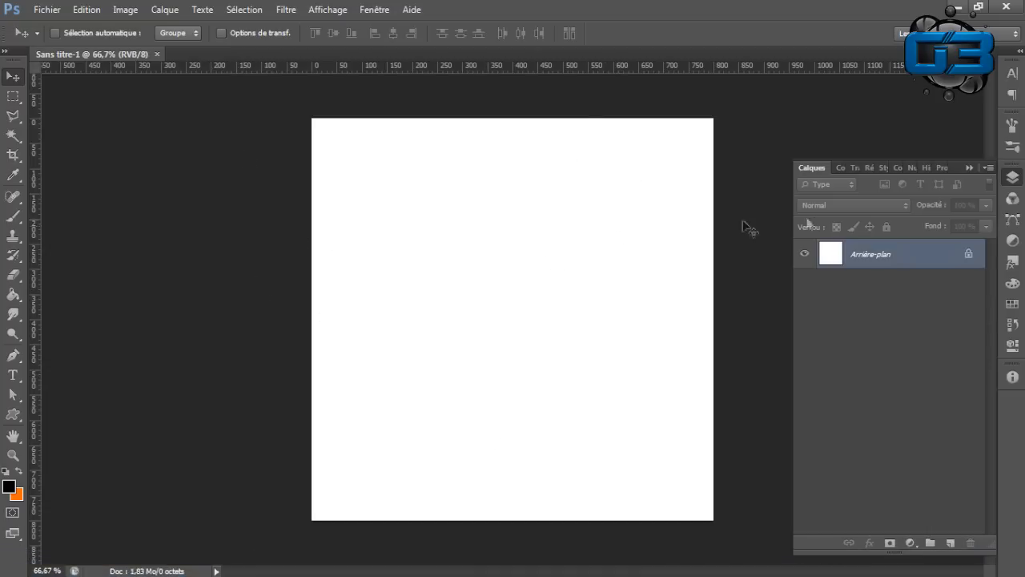
- Convert the locked background into a regular layer and add a new empty layer above it
double_click(941, 261)
click(680, 178)
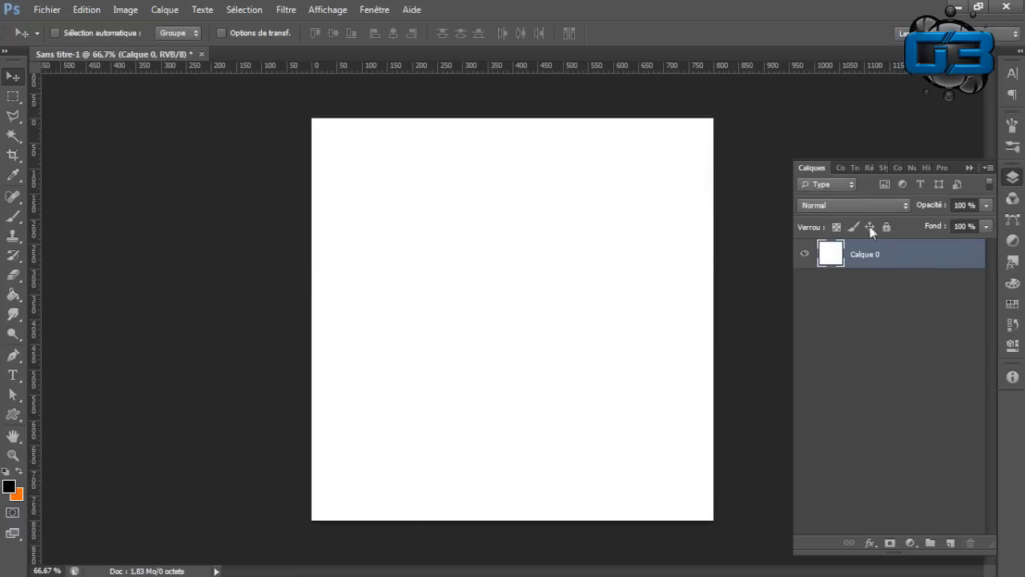
click(805, 254)
click(805, 255)
click(951, 543)
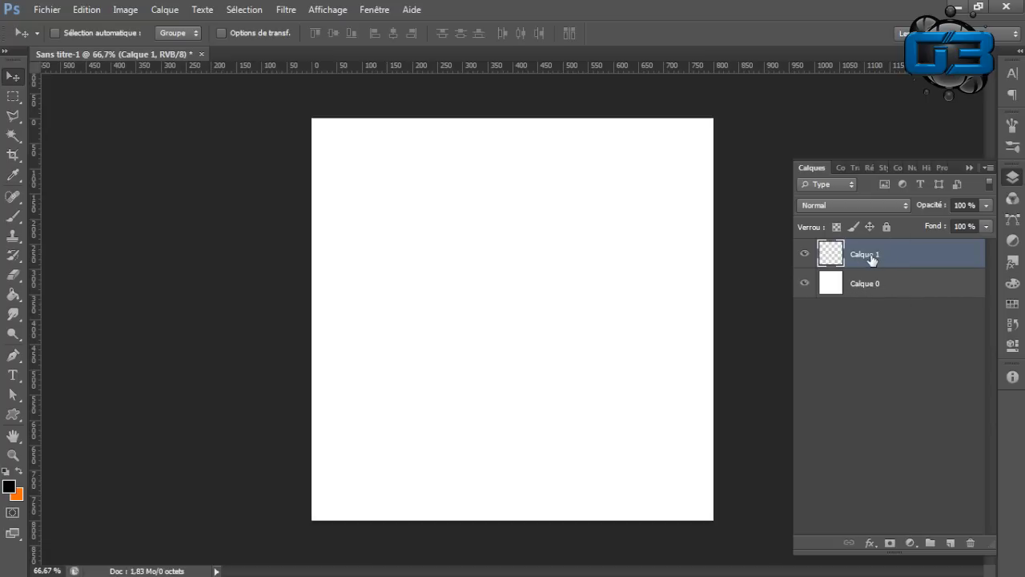
- Outline an upright trapezoid about 125 px wide and 560 px high with the Polygonal Lasso in the canvas's left half, its longer vertical side facing right
click(16, 117)
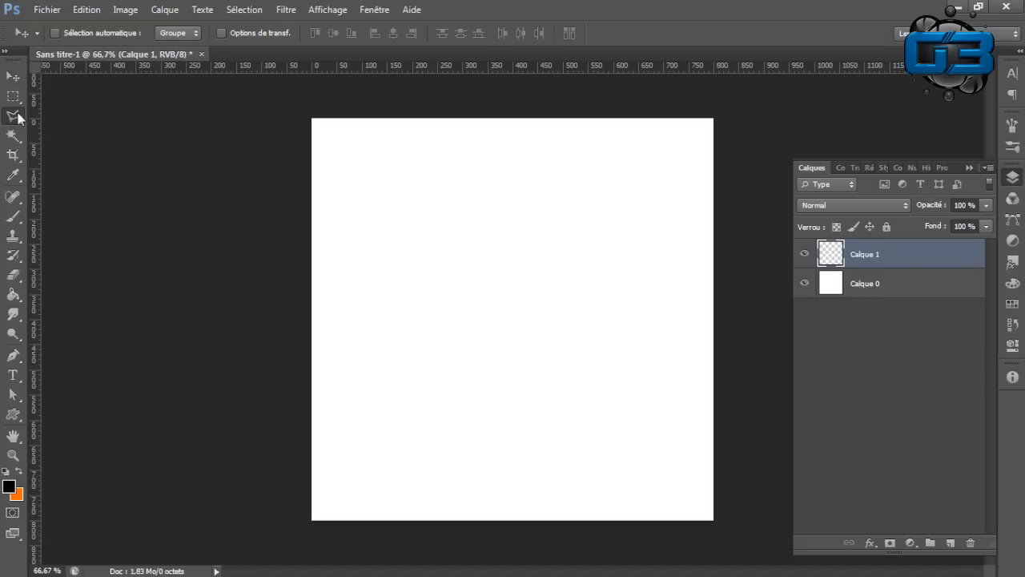
click(16, 116)
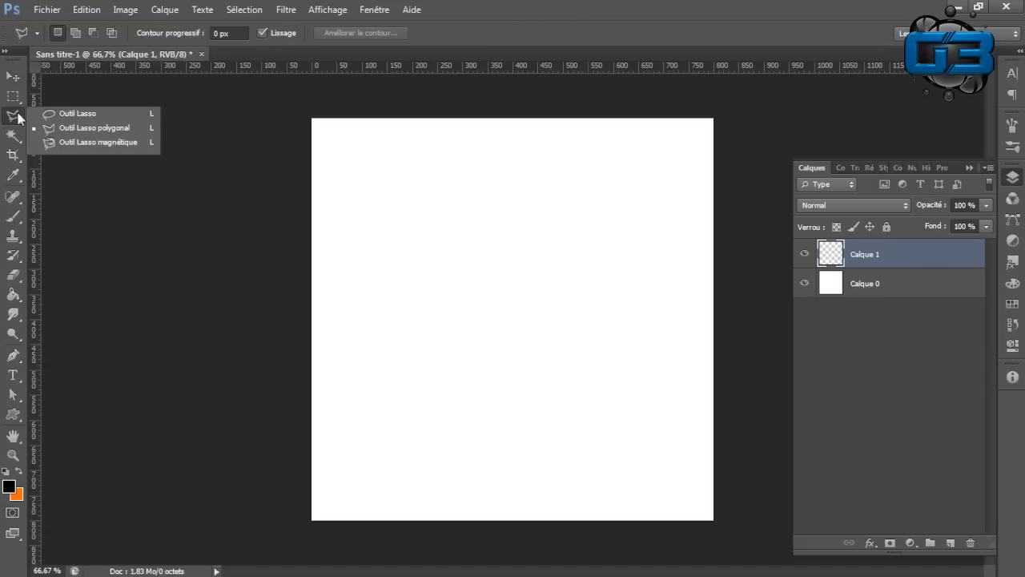
click(60, 130)
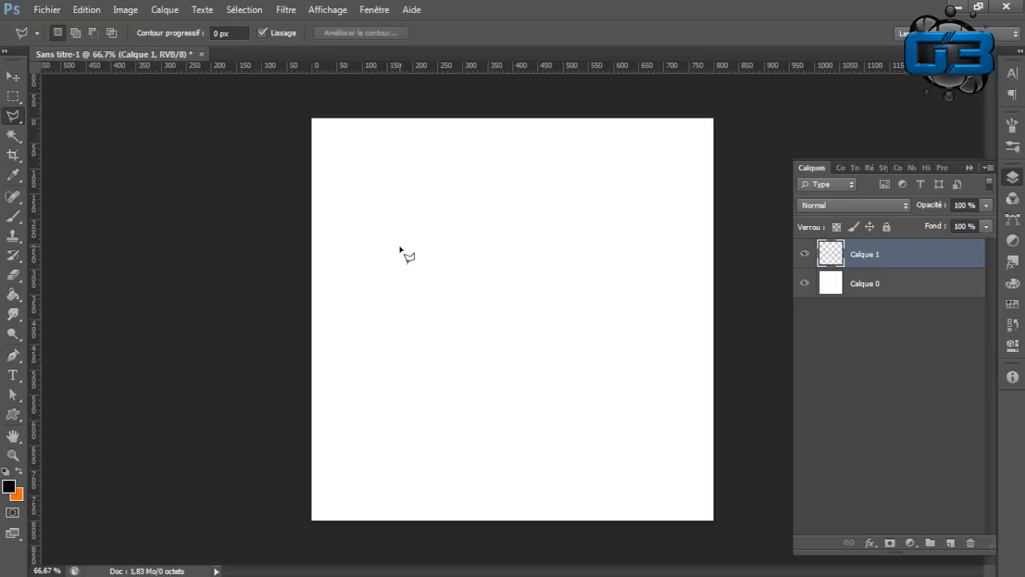
click(399, 247)
click(400, 390)
click(462, 236)
click(462, 170)
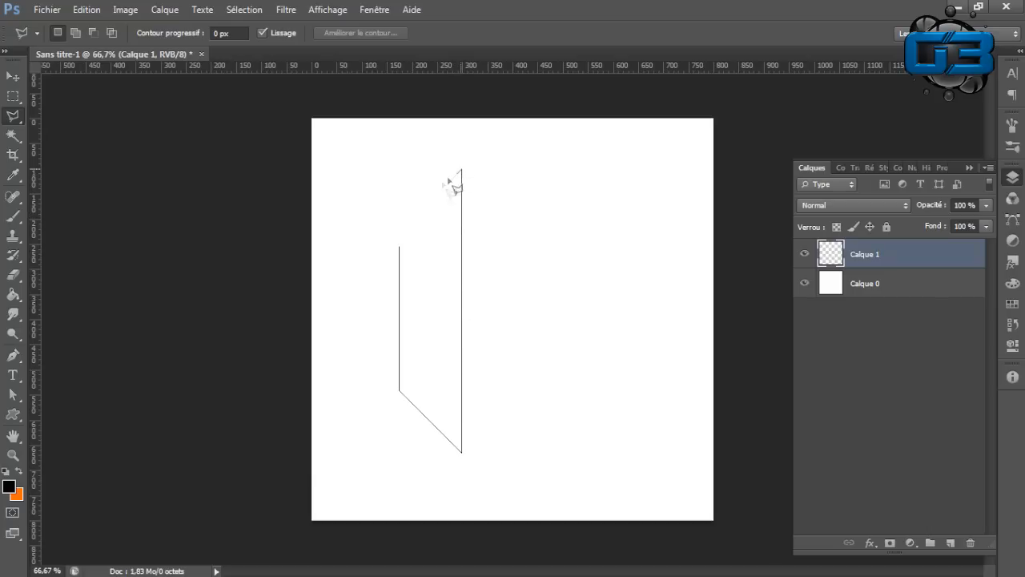
click(400, 245)
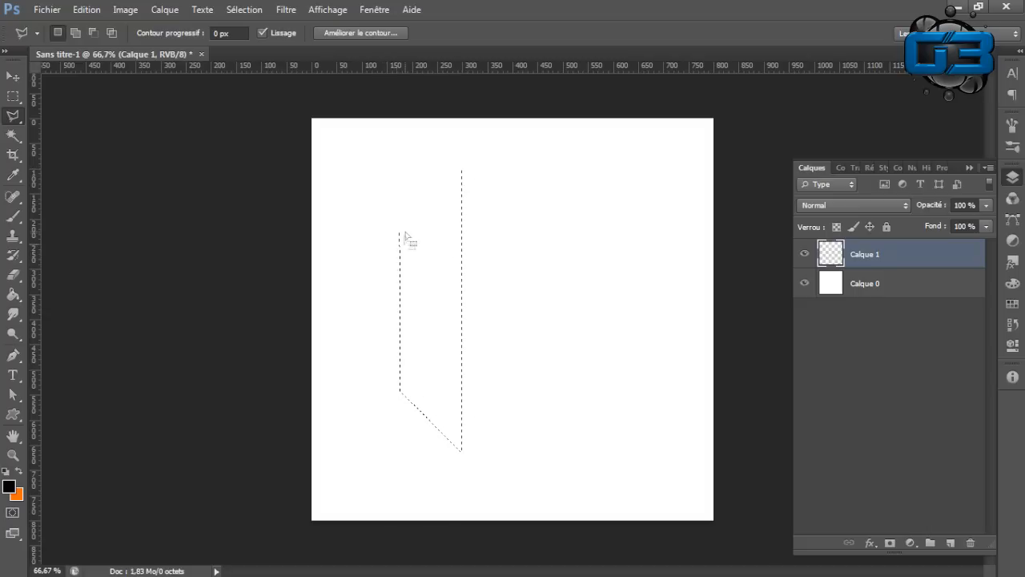
- Fill the trapezoid selection with black using the Paint Bucket and deselect it
click(15, 298)
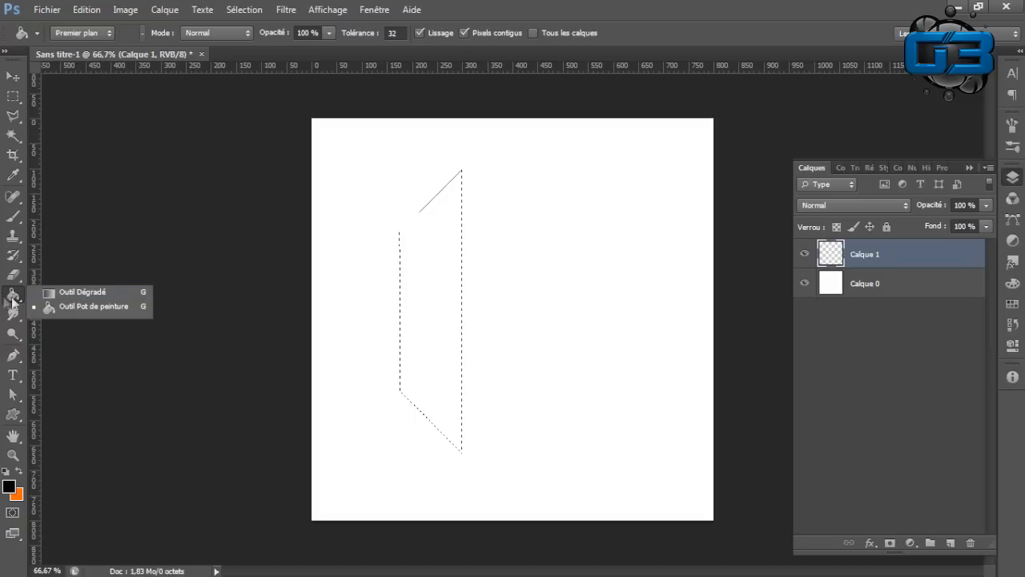
click(72, 306)
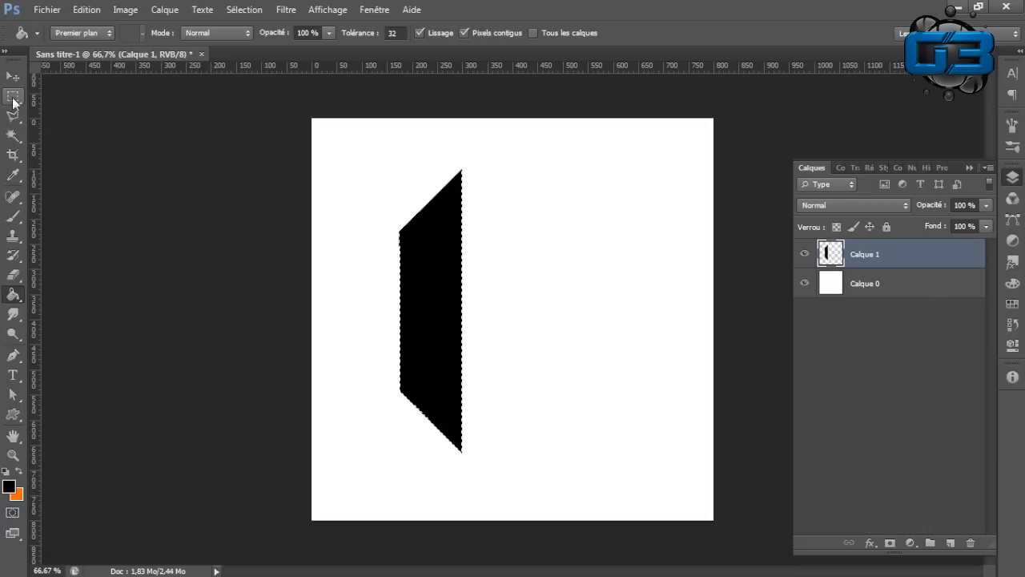
click(12, 96)
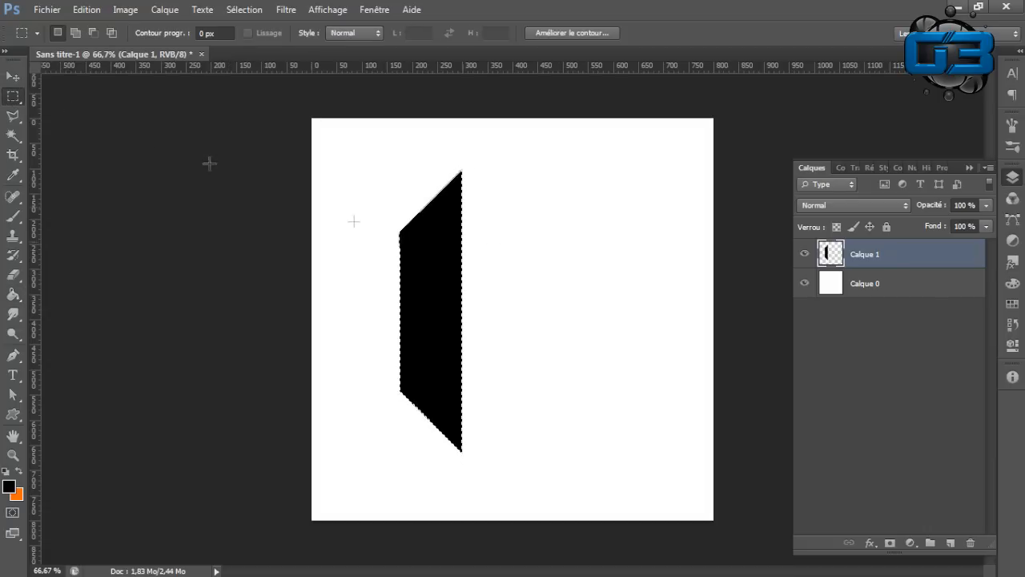
key(ctrl+d)
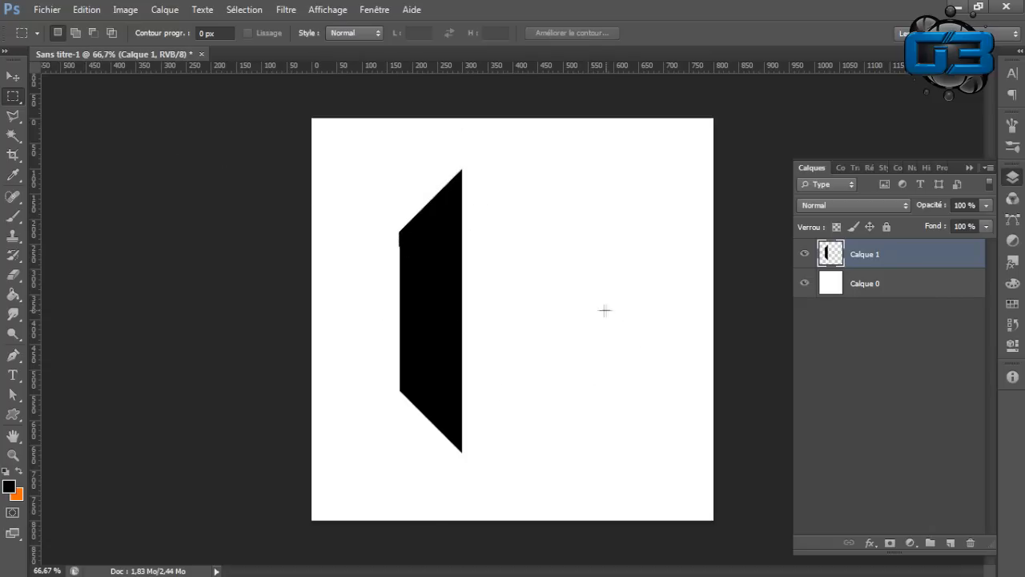
- Trim the uneven strip off the trapezoid's left edge with a rectangular marquee selection and deselect
click(13, 455)
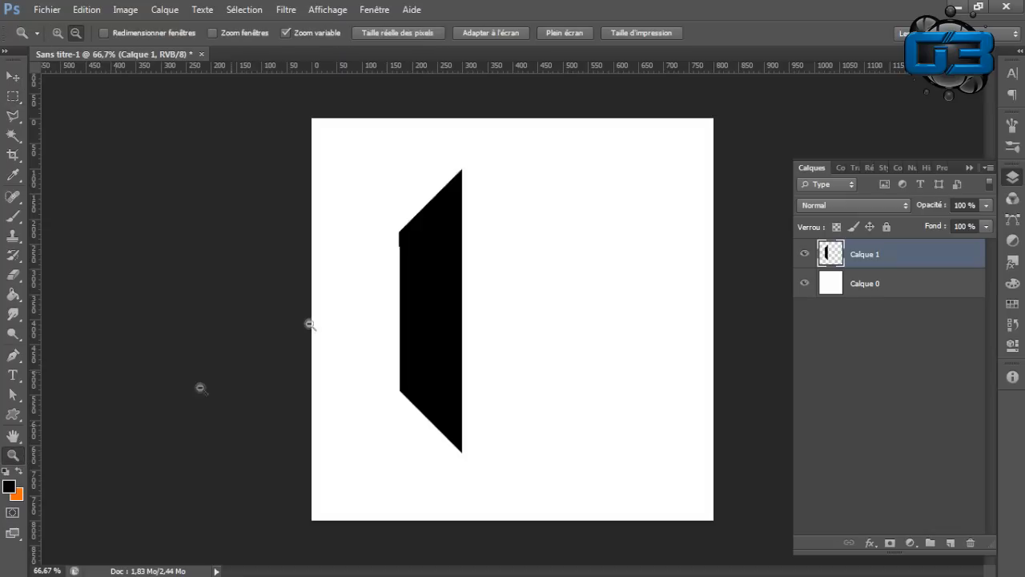
click(58, 33)
click(390, 253)
click(390, 253)
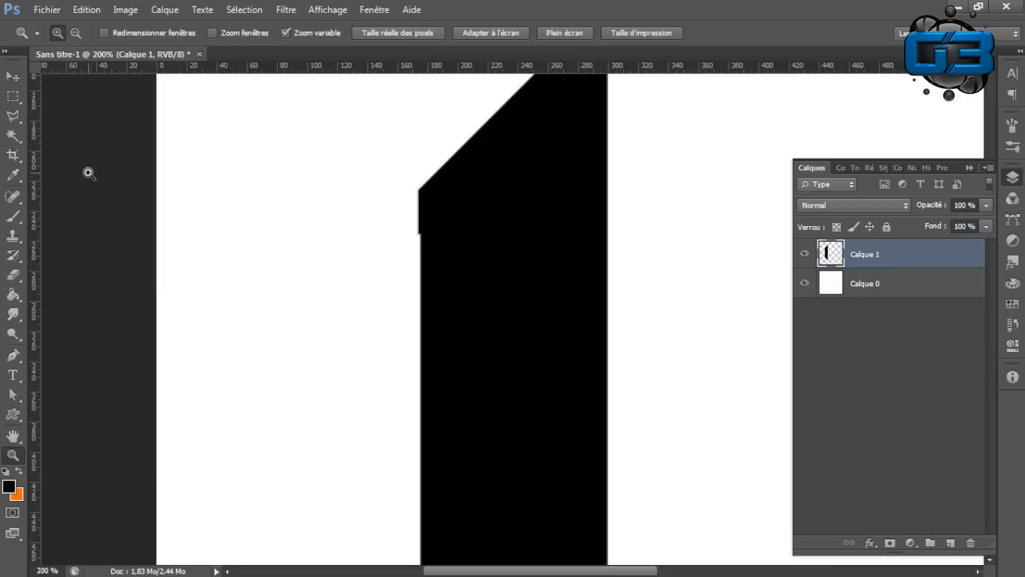
click(378, 32)
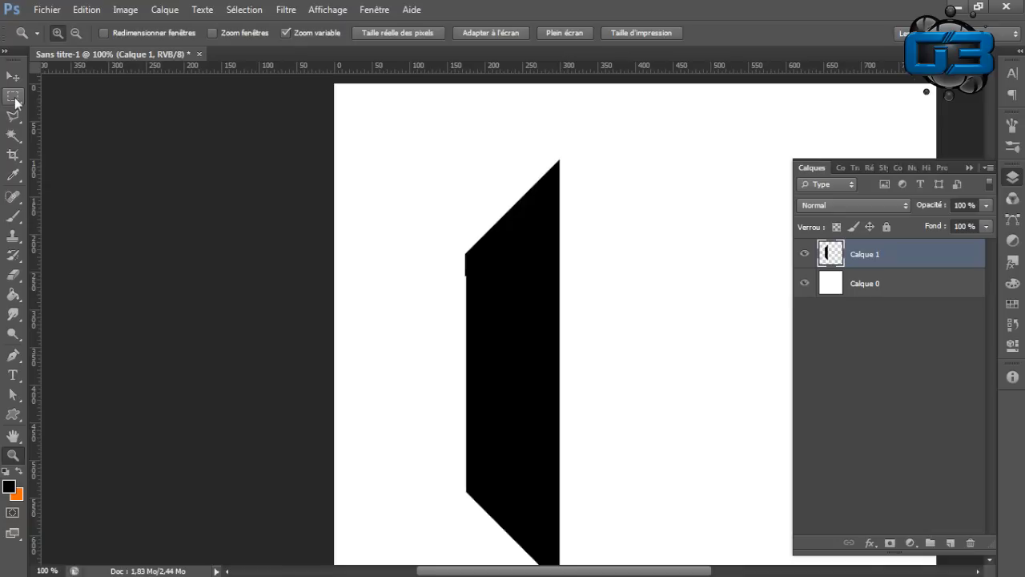
click(13, 96)
drag(390, 200, 467, 519)
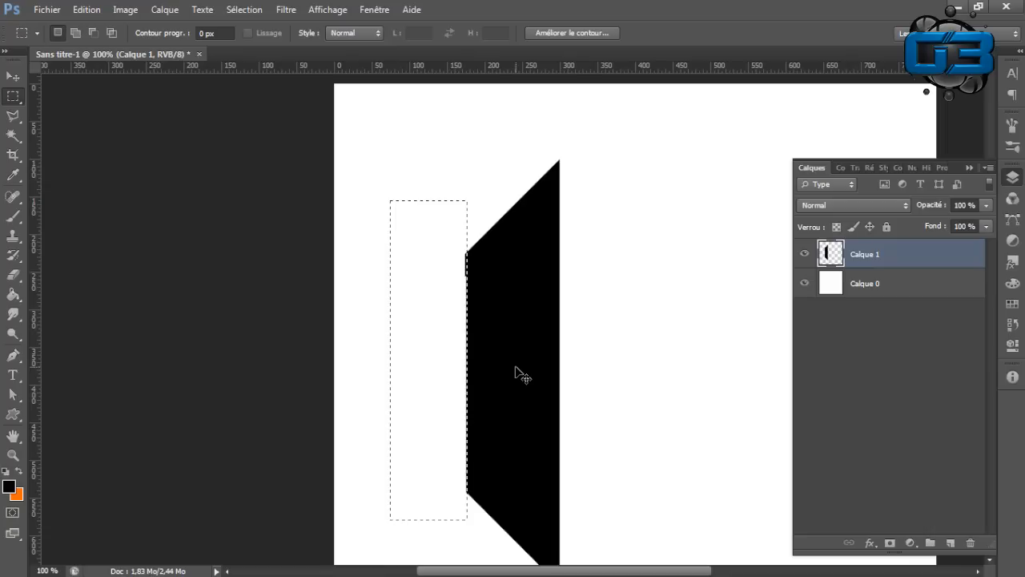
key(ctrl+d)
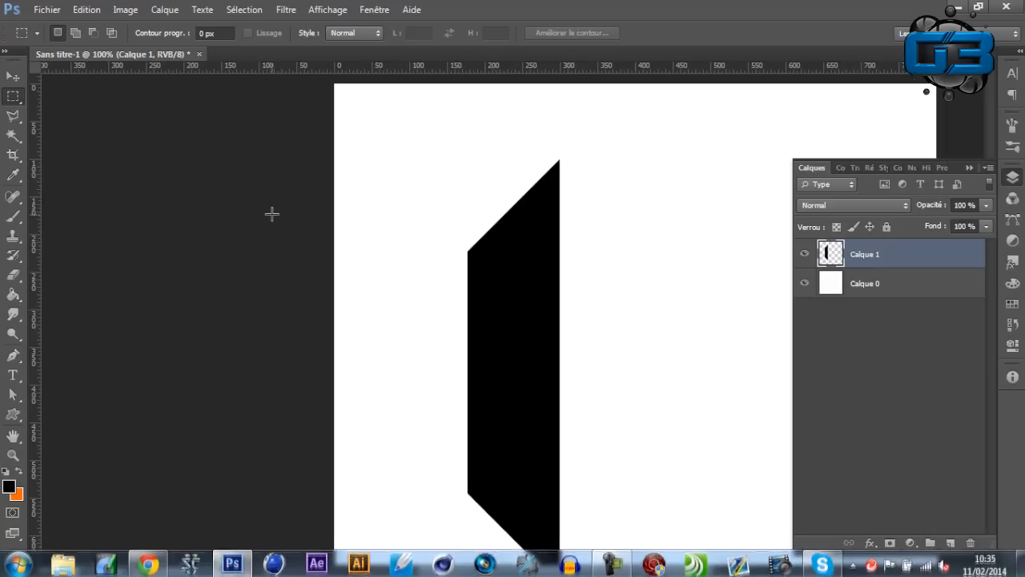
- Move the black trapezoid about 100 px to the left, near the canvas's left edge
click(11, 77)
scroll(189, 193, down, 3)
scroll(189, 194, up, 1)
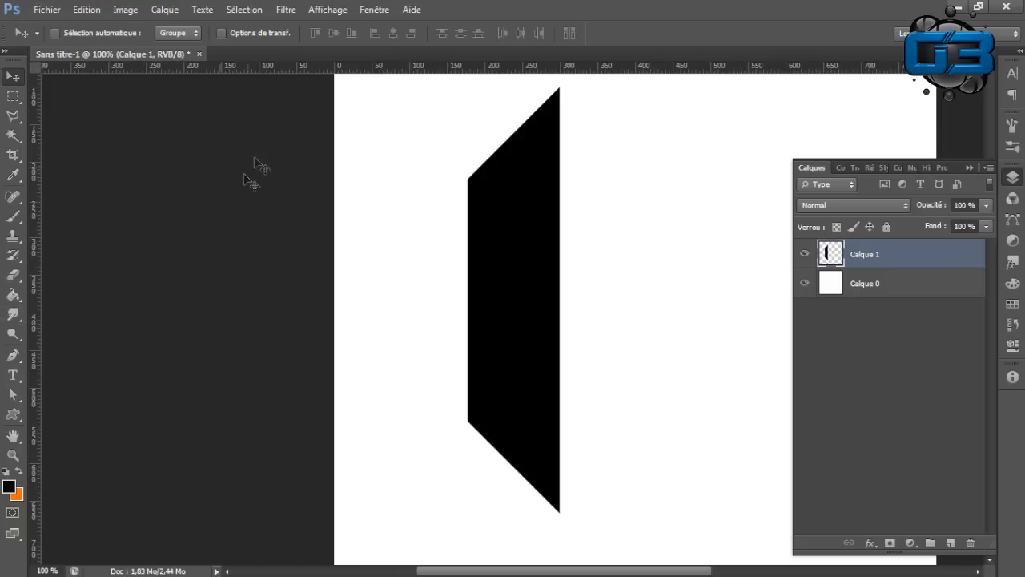
click(13, 454)
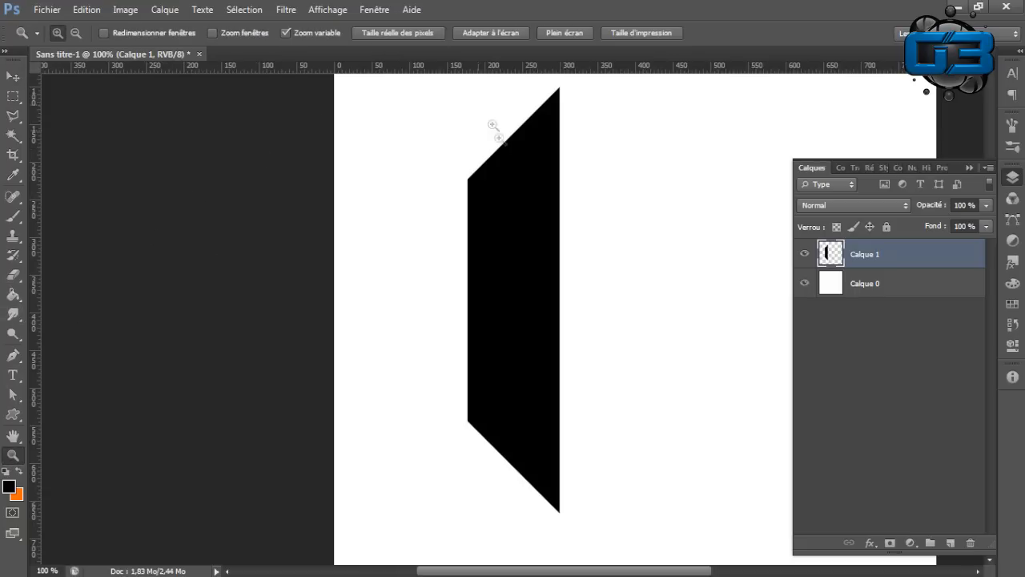
click(969, 168)
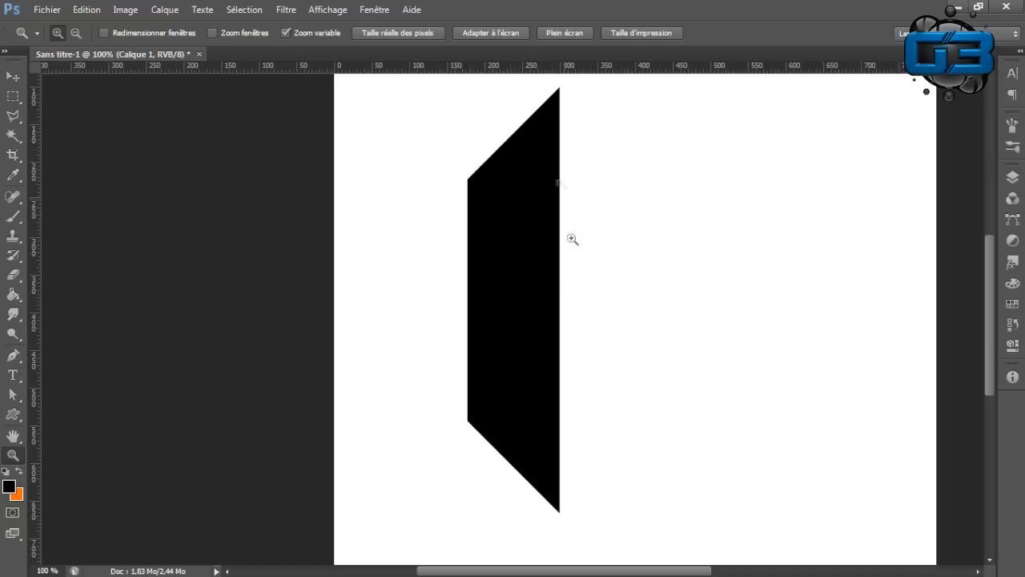
click(499, 36)
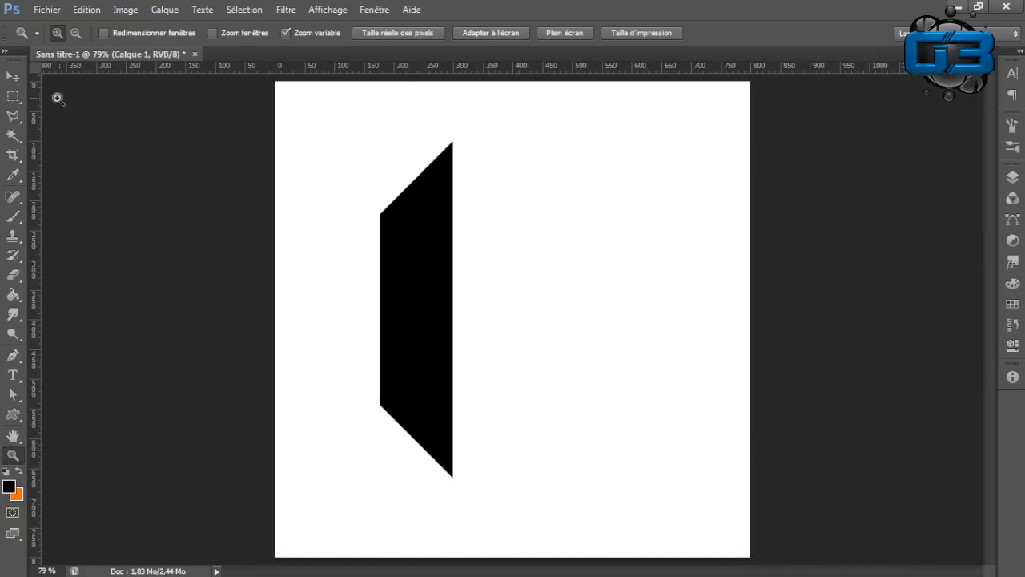
click(13, 77)
drag(435, 290, 360, 296)
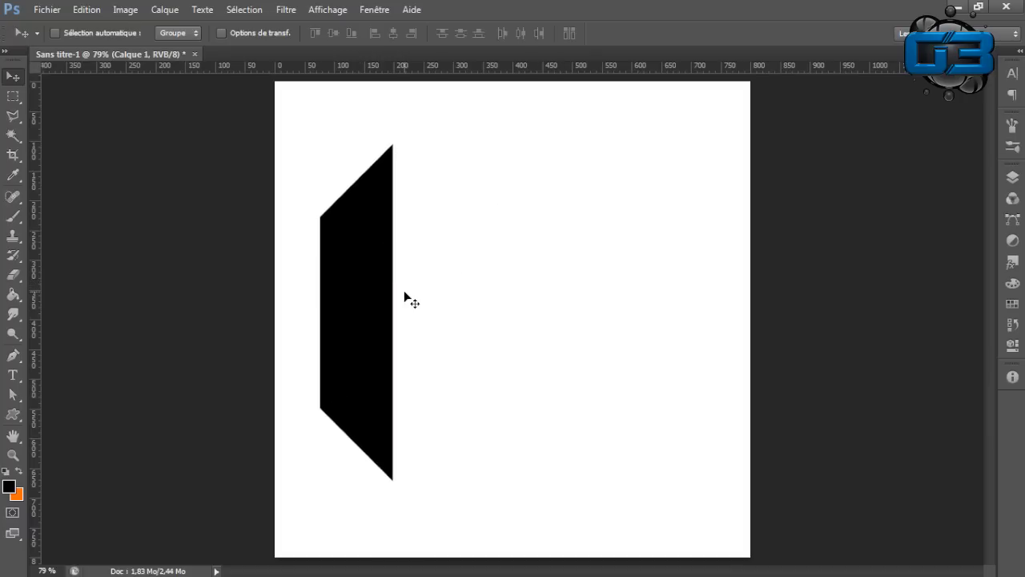
- Duplicate the trapezoid layer and place the copy about 180 px to the right of the original
key(ctrl+j)
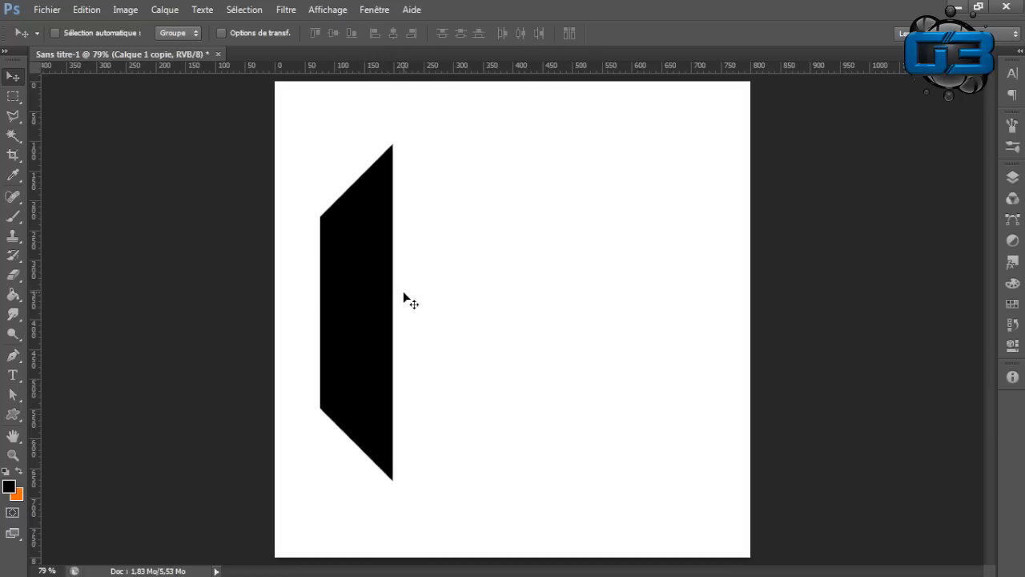
click(1013, 177)
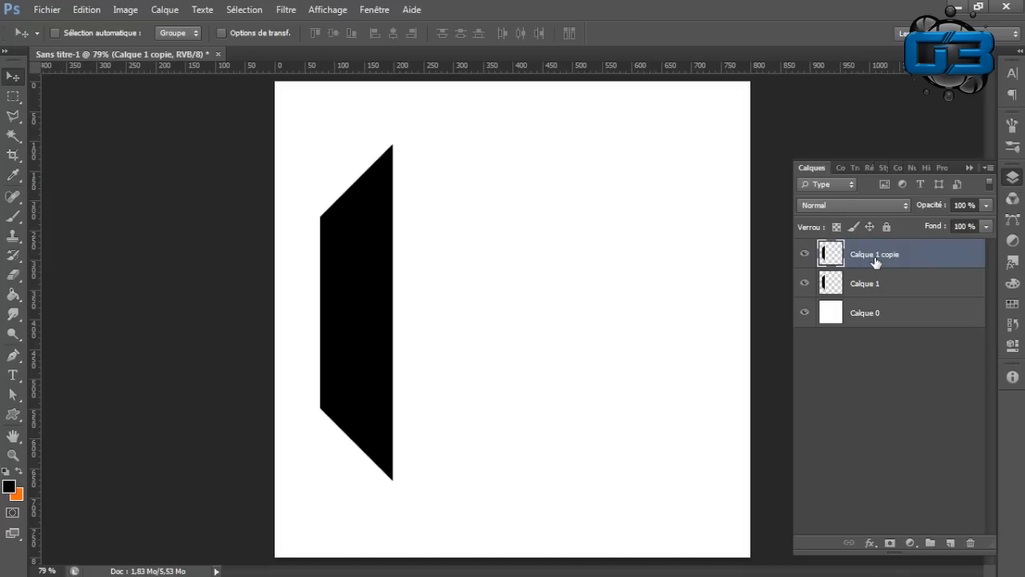
drag(364, 269, 471, 267)
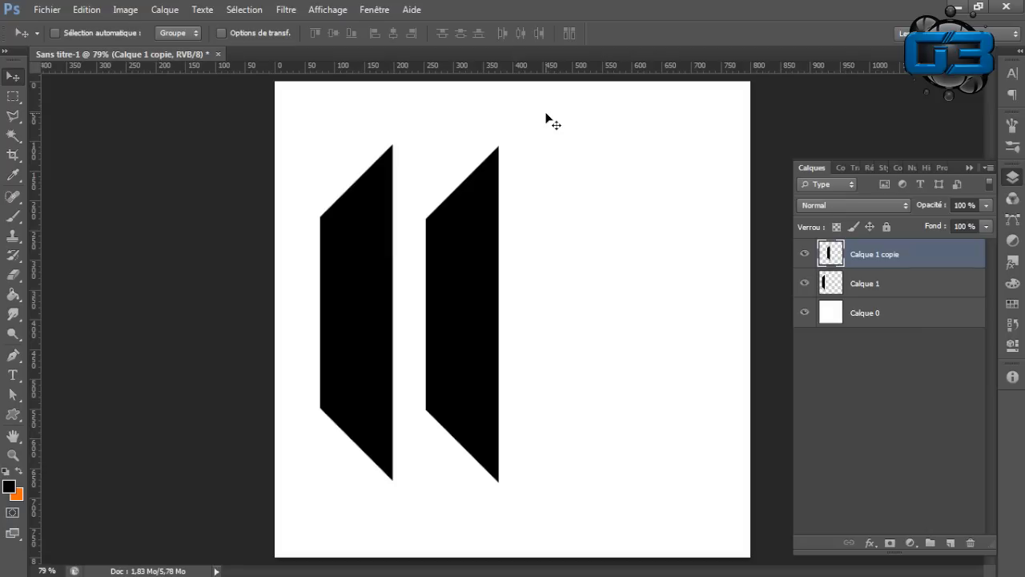
- Scale the copied trapezoid proportionally to 70 % in width and height with Free Transform and apply the transformation
key(ctrl+t)
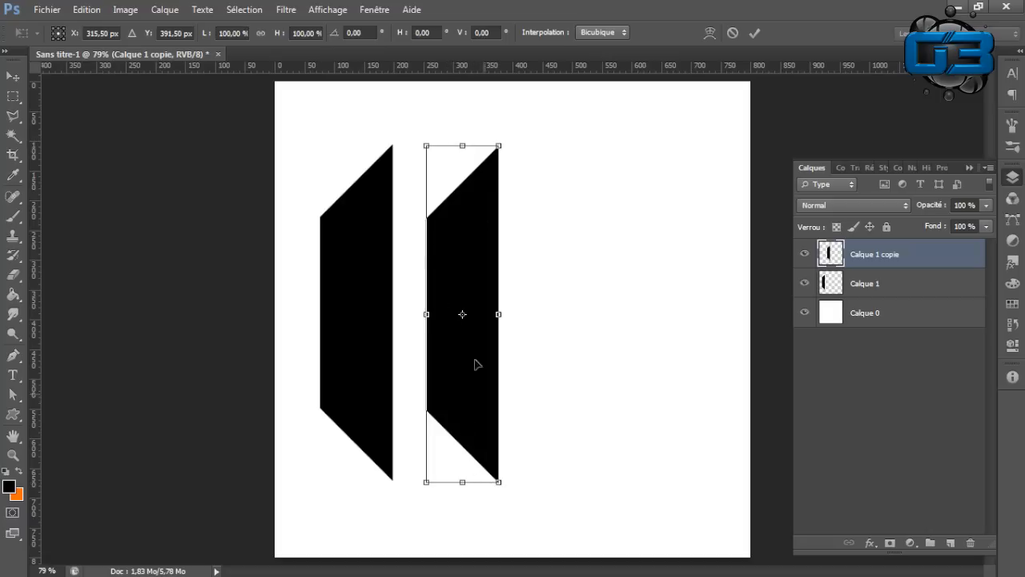
click(261, 33)
click(208, 35)
text(50)
key(Return)
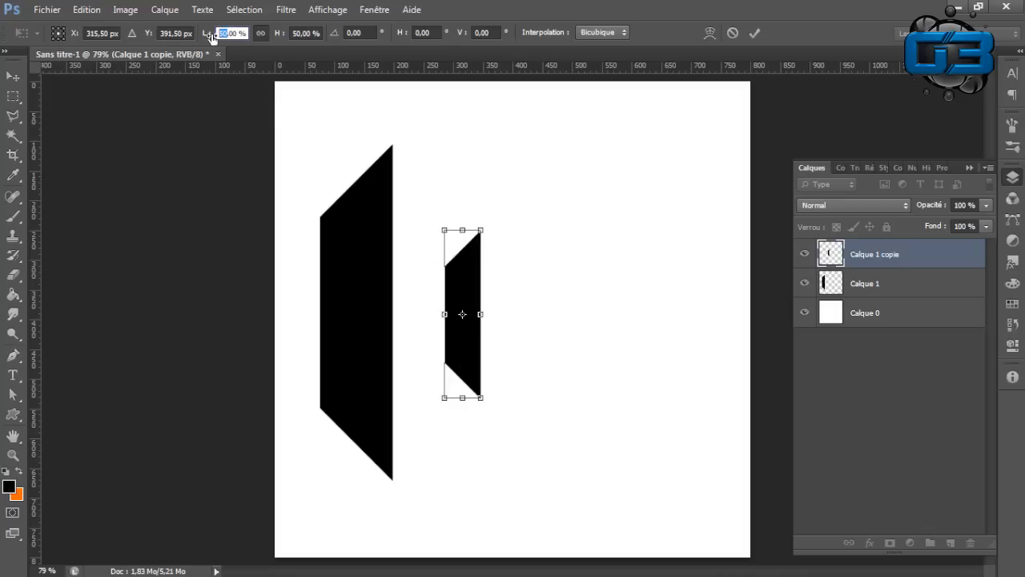
text(70)
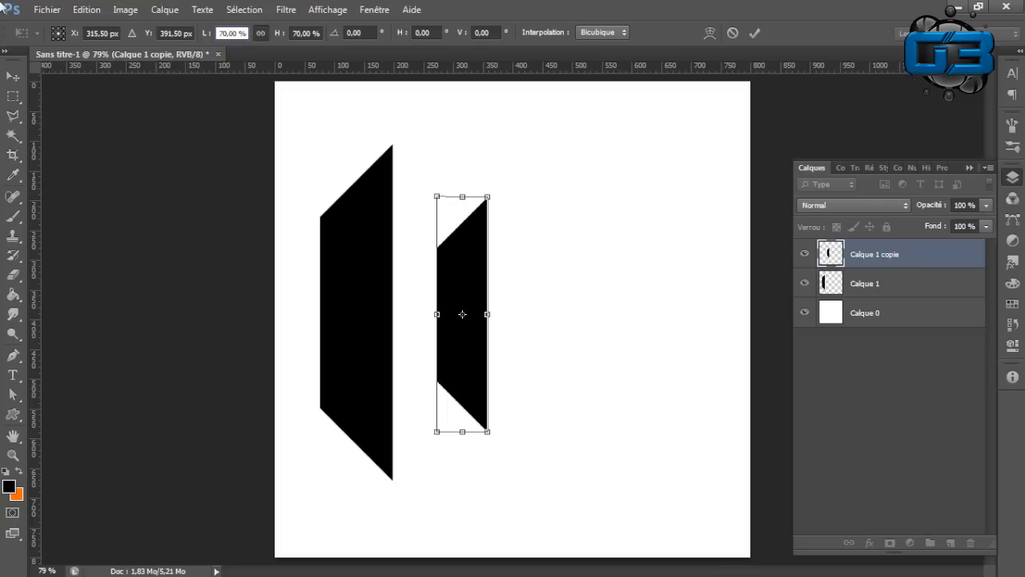
click(12, 76)
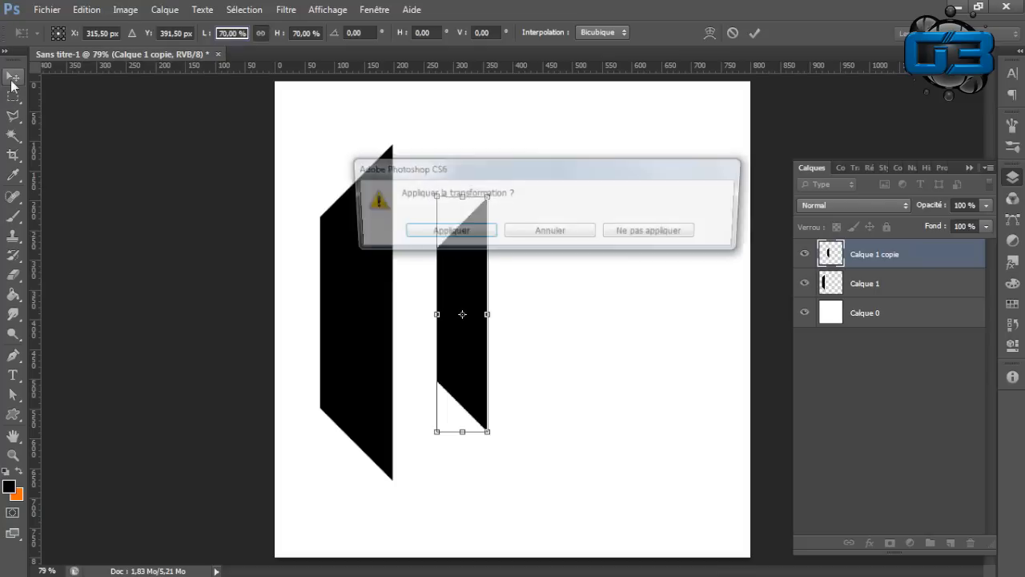
click(423, 231)
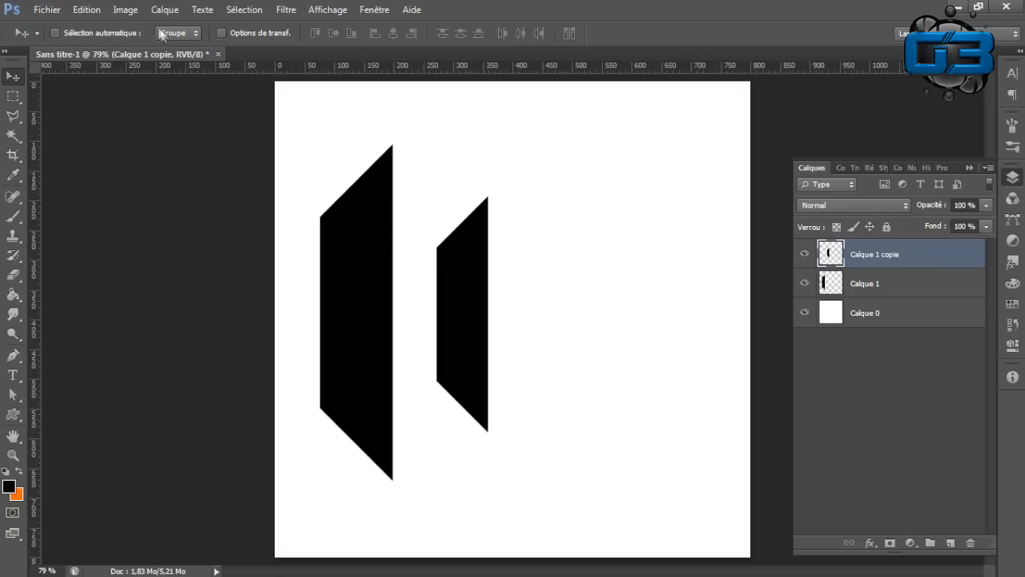
- Rotate the small trapezoid by 180° and move it up beside the large trapezoid's upper part, leaving a narrow gap
click(124, 9)
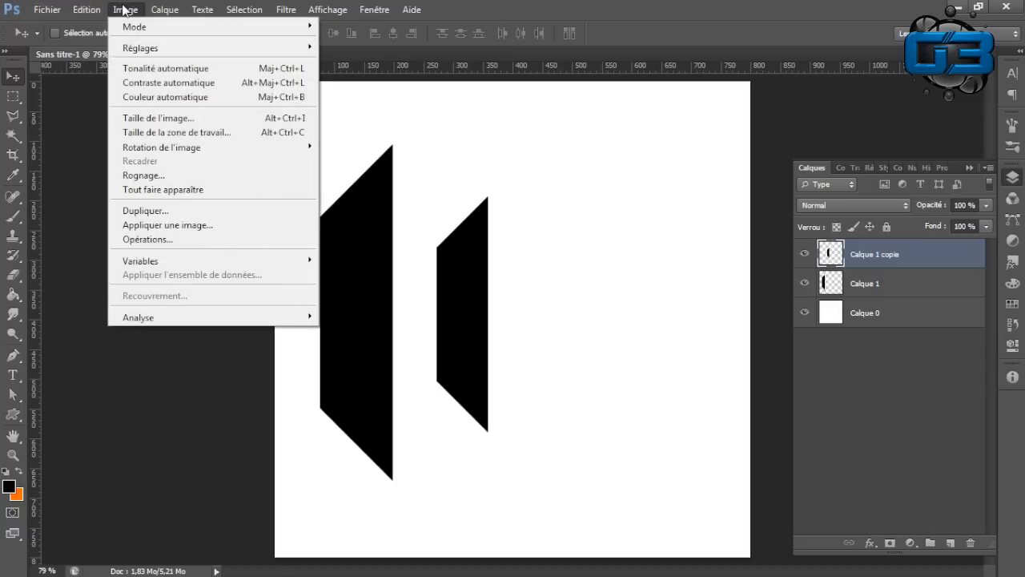
mouse_move(100, 8)
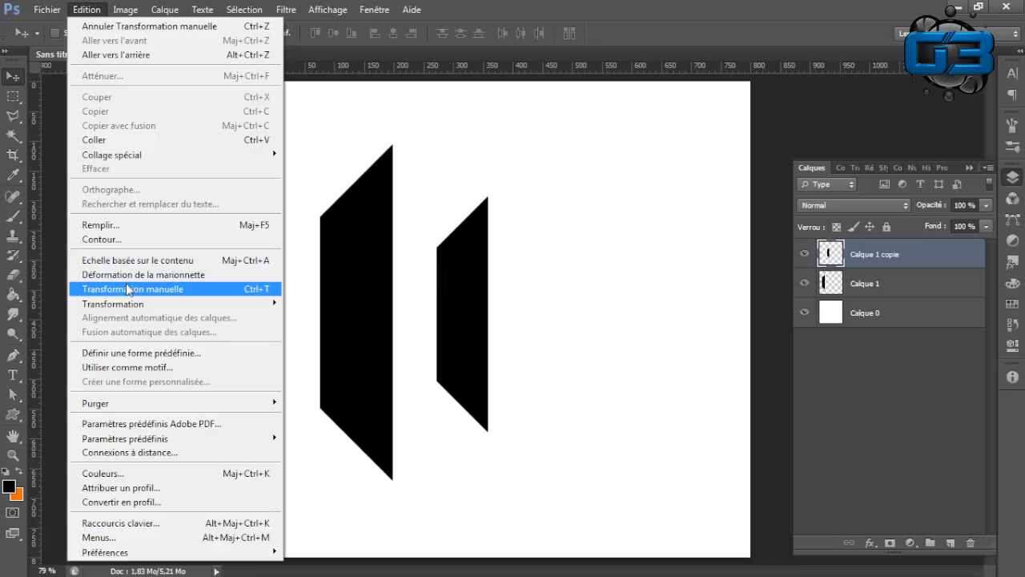
mouse_move(128, 305)
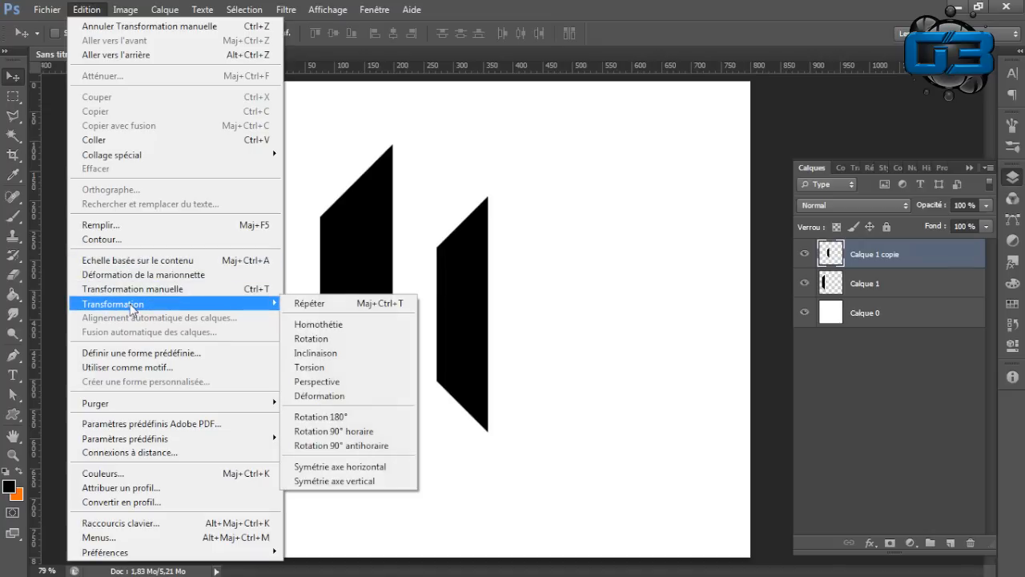
click(350, 418)
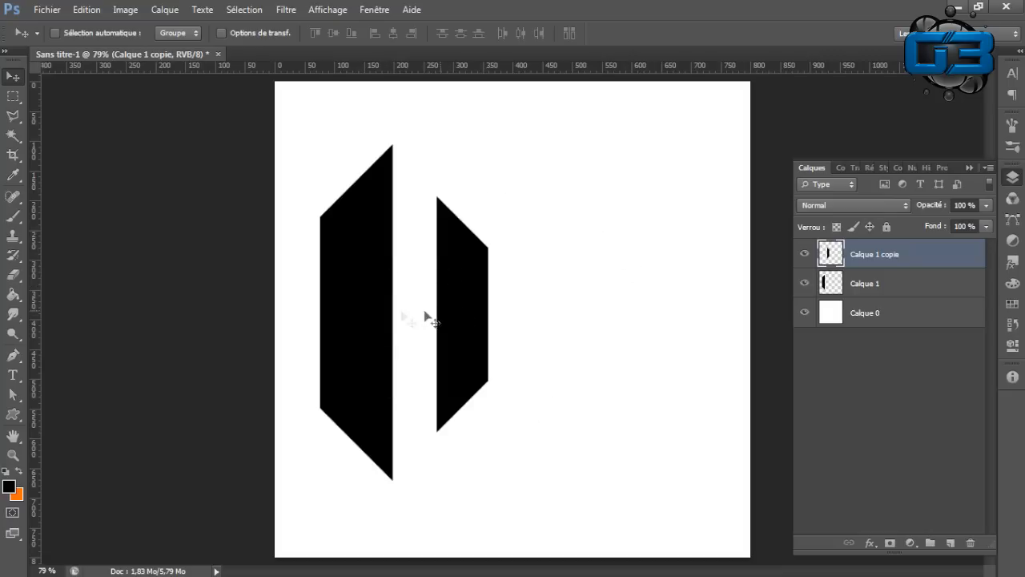
drag(469, 323, 447, 228)
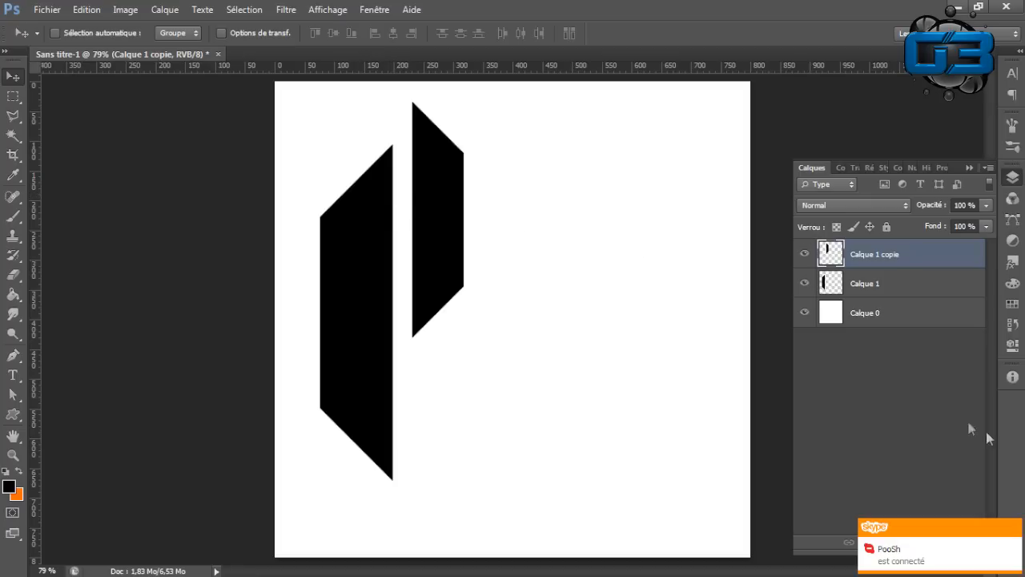
click(1012, 528)
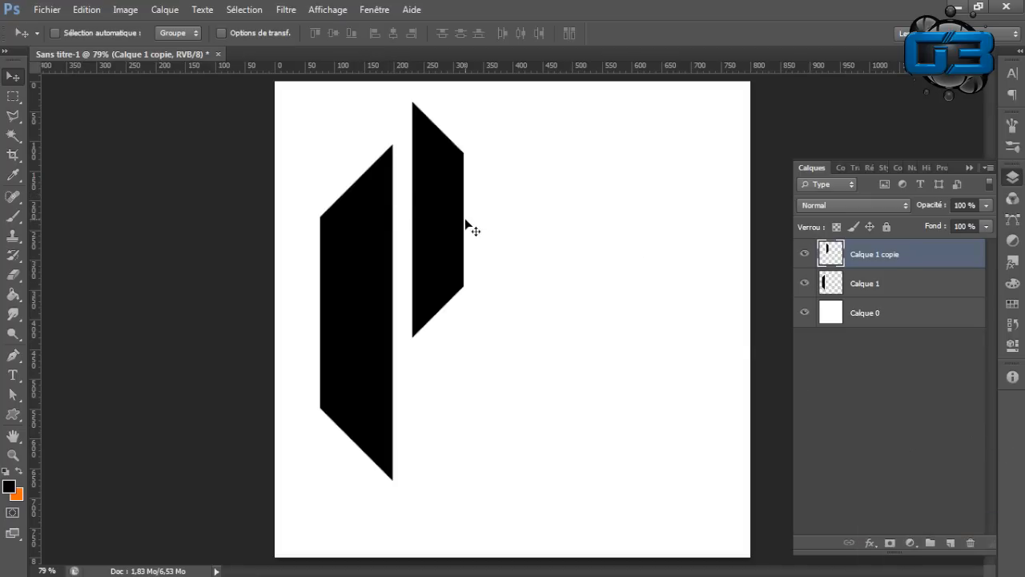
- Duplicate both trapezoid layers together and place the copies about 350 px to the right of the originals
shift+click(905, 283)
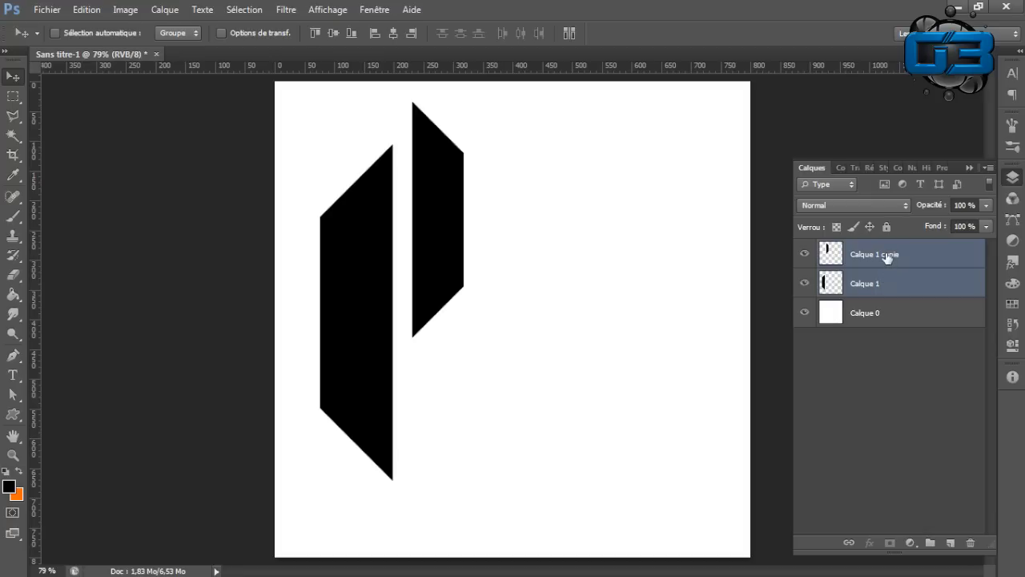
key(ctrl)
key(ctrl+j)
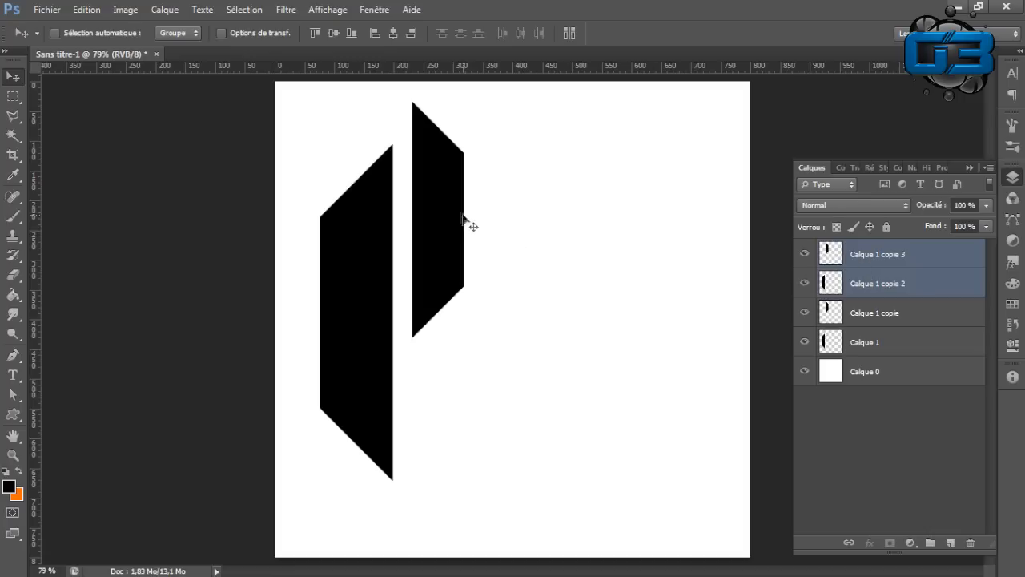
drag(454, 211, 662, 213)
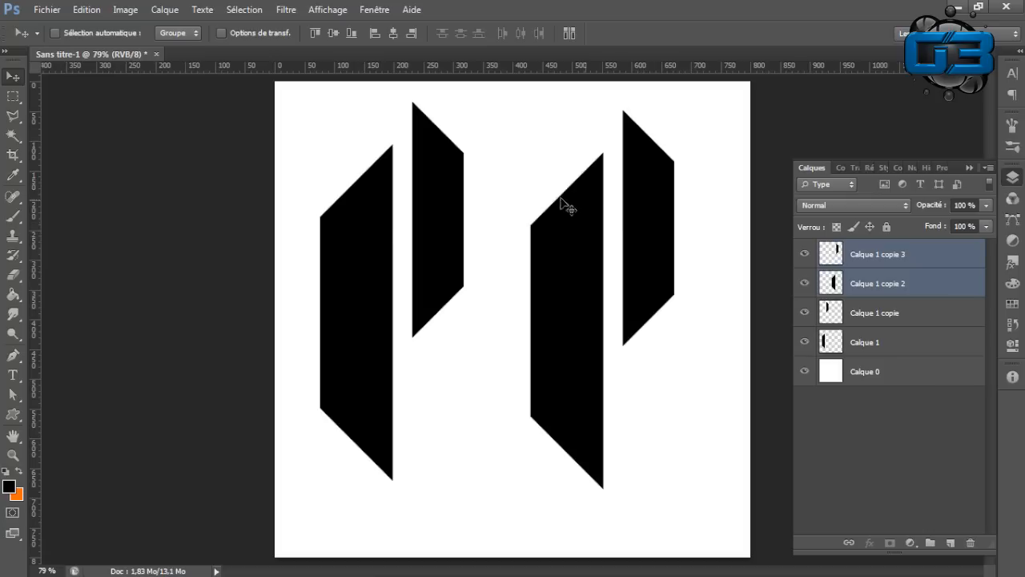
- Flip the duplicated pair horizontally and move it about 80 px further right, opposite the original pair
click(88, 12)
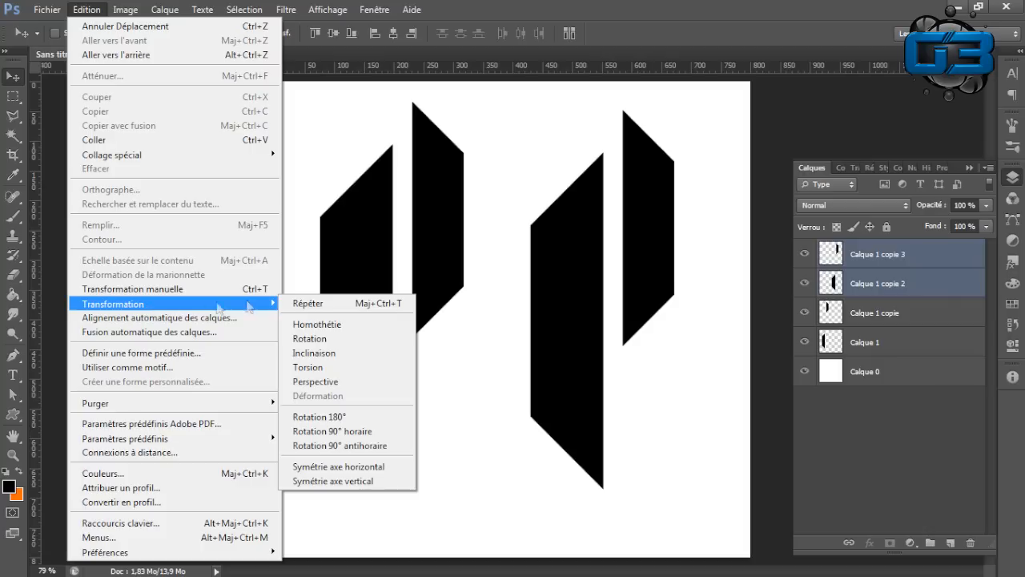
click(333, 469)
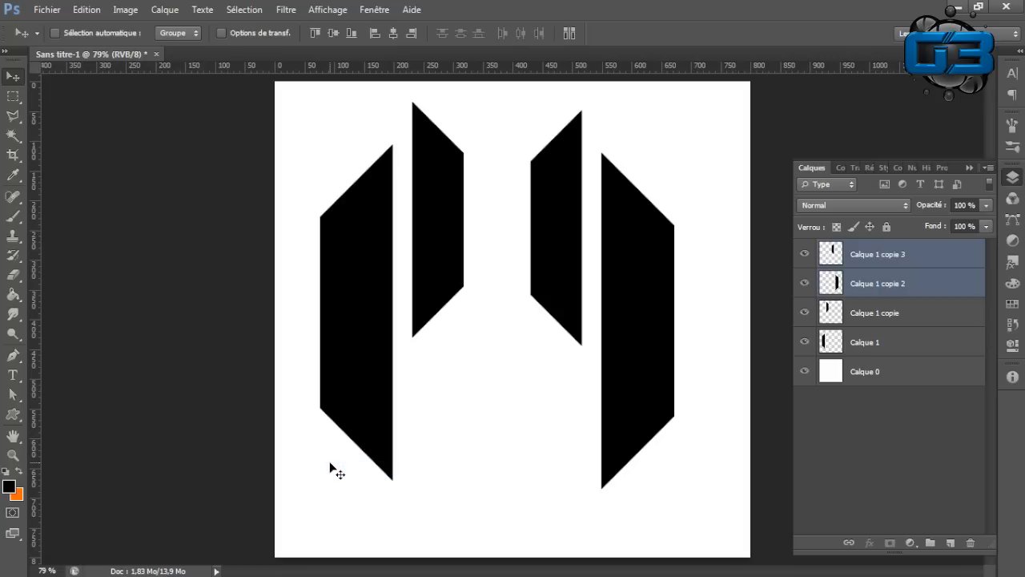
drag(615, 245, 667, 245)
- Place a horizontal guide at about 120 px and shift the mirrored pair vertically to line up with it
drag(305, 66, 314, 154)
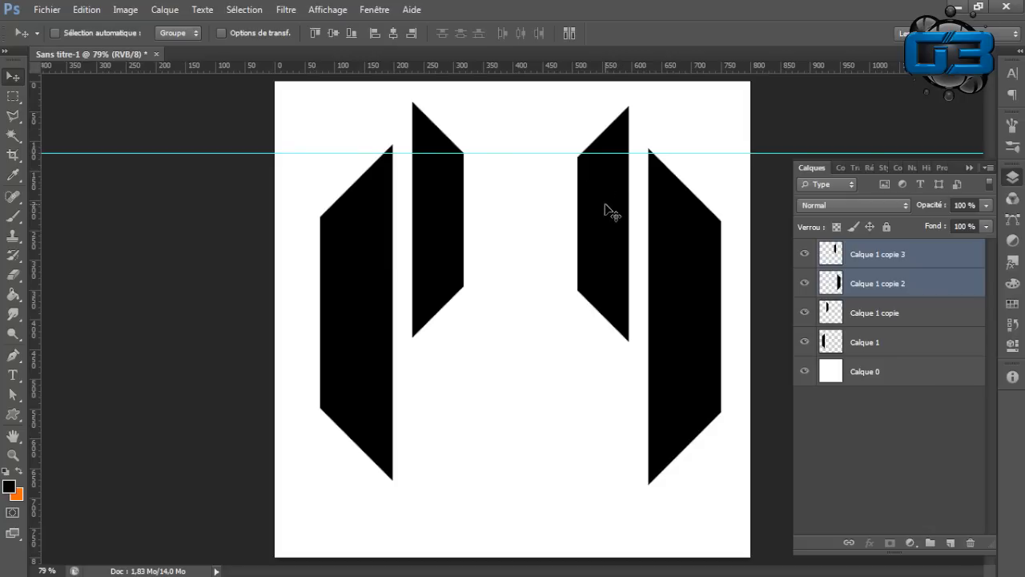
drag(609, 210, 607, 204)
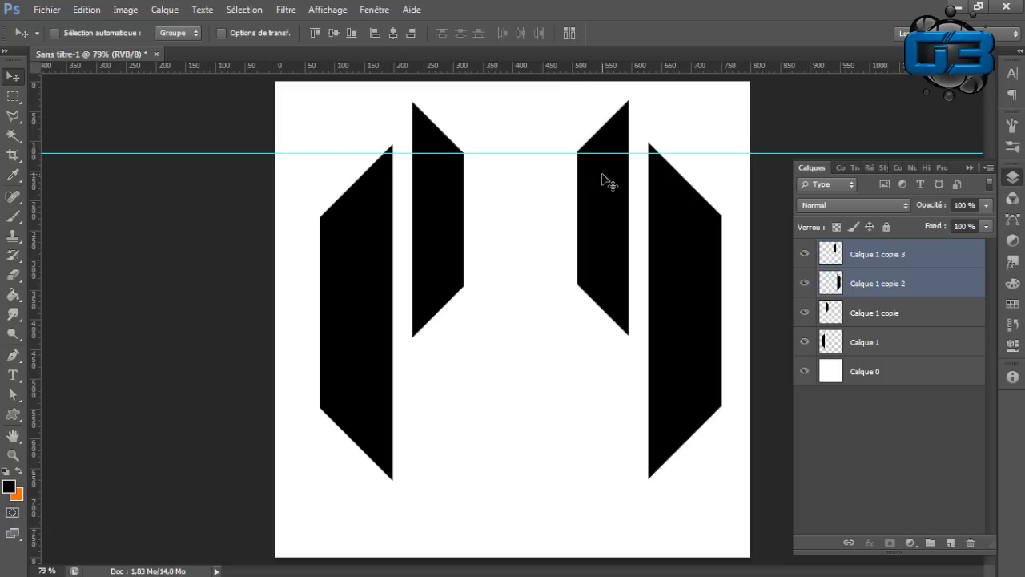
drag(601, 176, 604, 182)
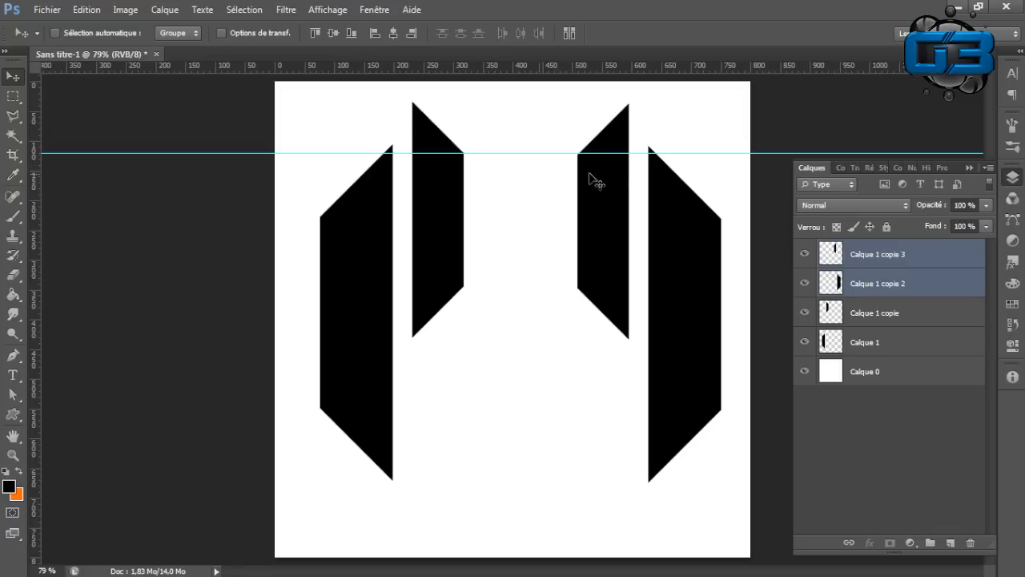
- Align the two small trapezoid layers, Calque 1 copie 3 and Calque 1 copie, on their vertical centres
click(876, 255)
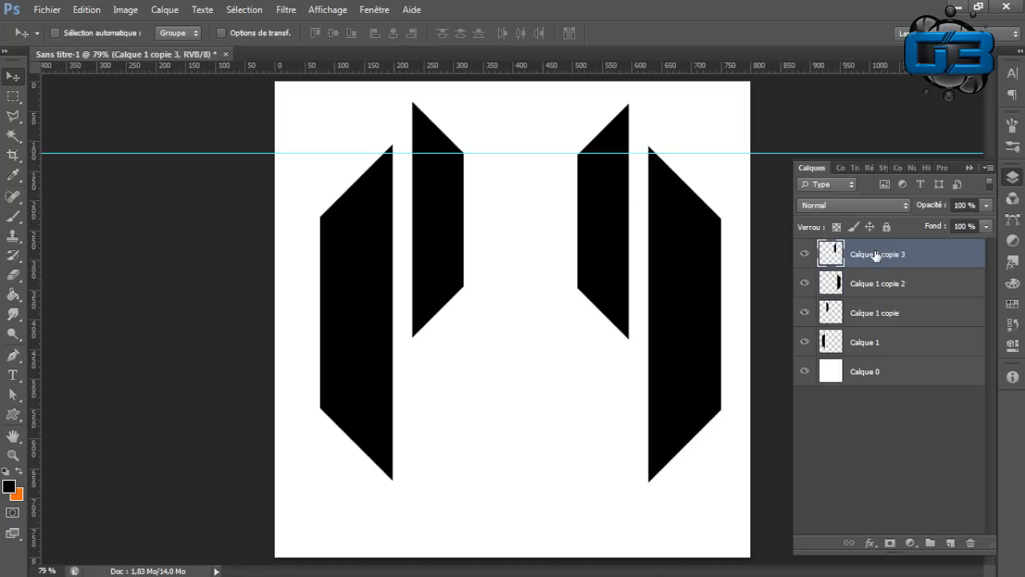
ctrl+click(859, 315)
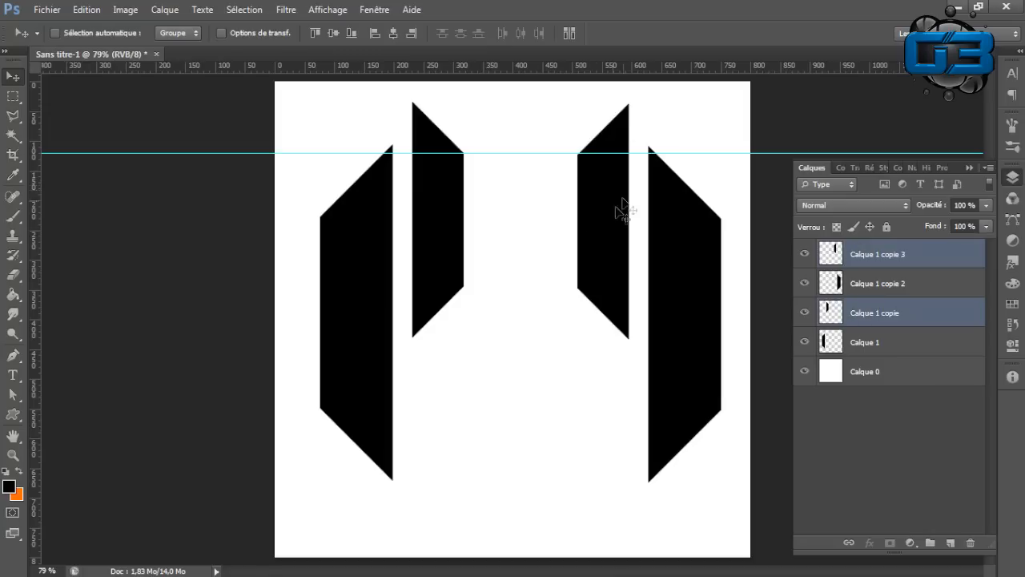
click(161, 9)
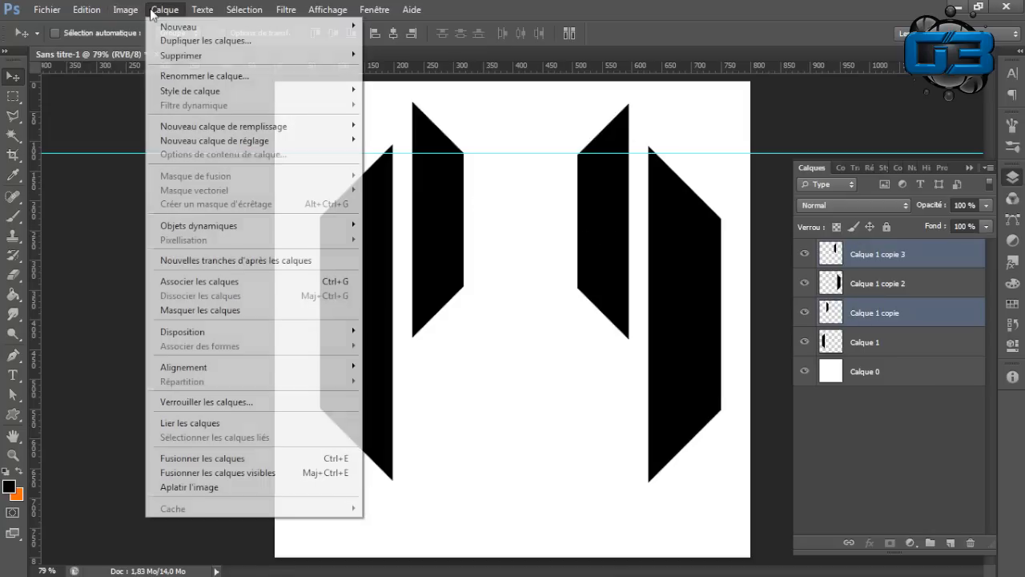
mouse_move(190, 369)
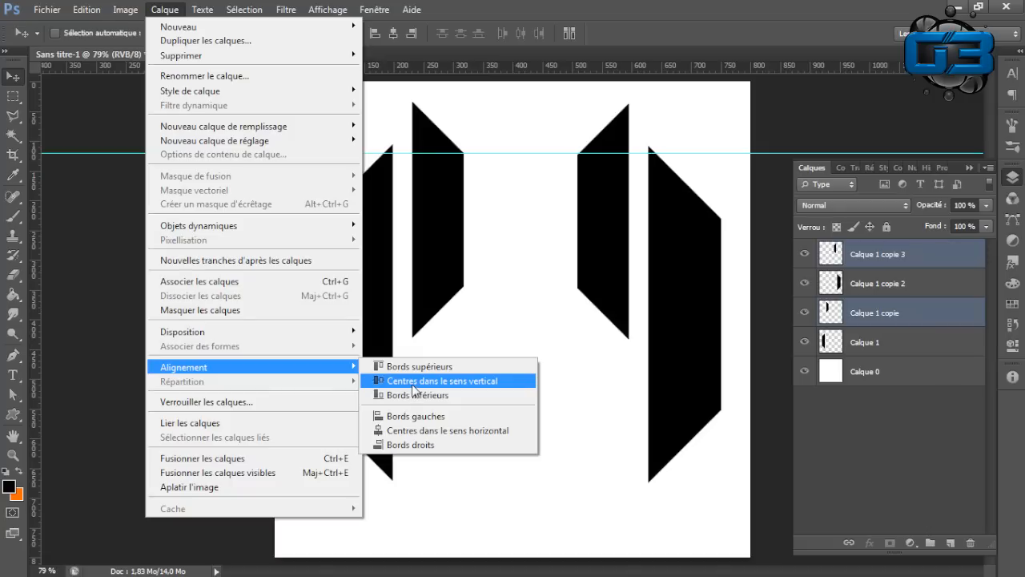
click(414, 381)
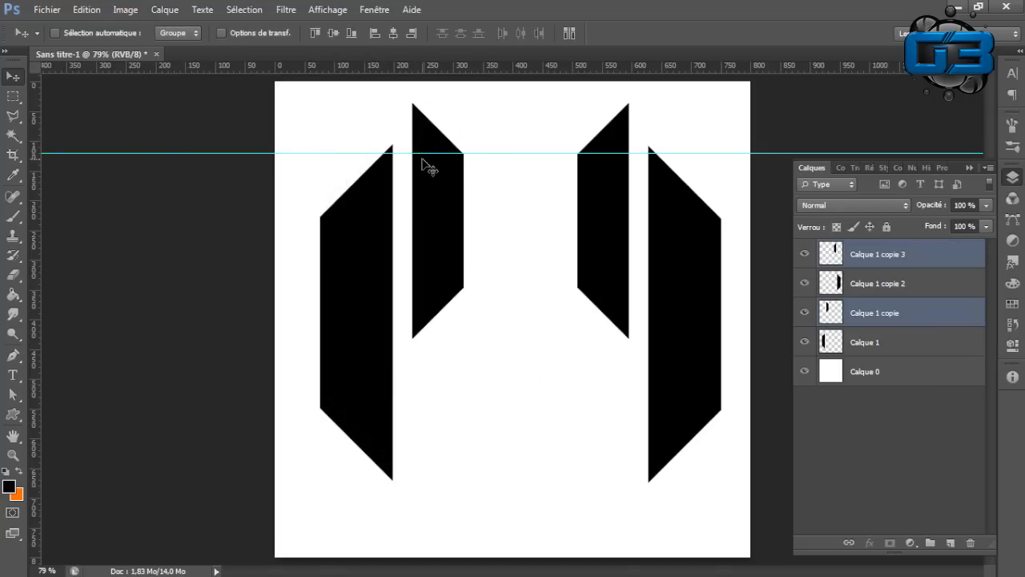
- Align the two large trapezoid layers on their vertical centres and remove the horizontal guide
click(913, 288)
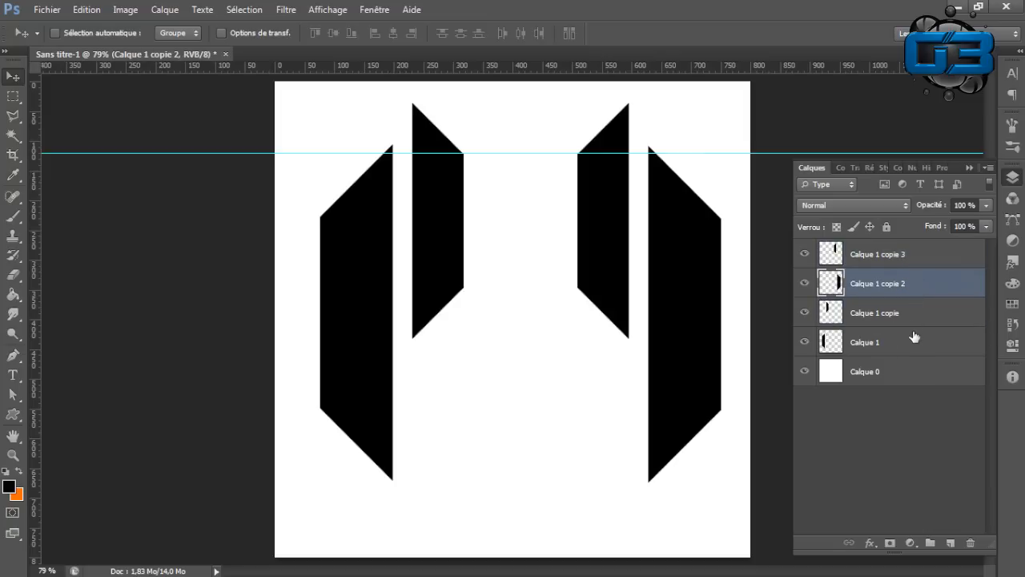
ctrl+click(913, 346)
click(165, 10)
mouse_move(232, 373)
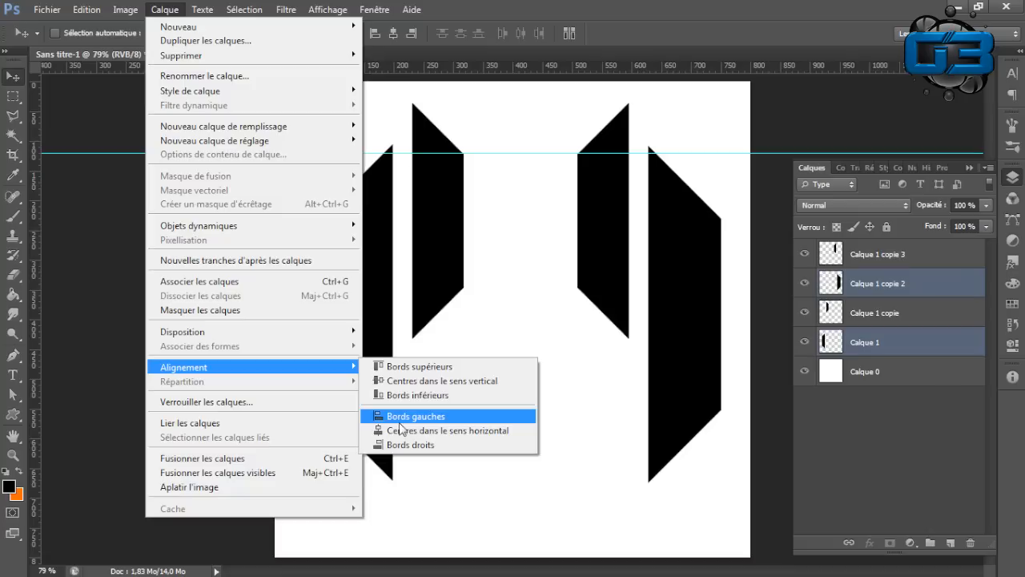
click(412, 383)
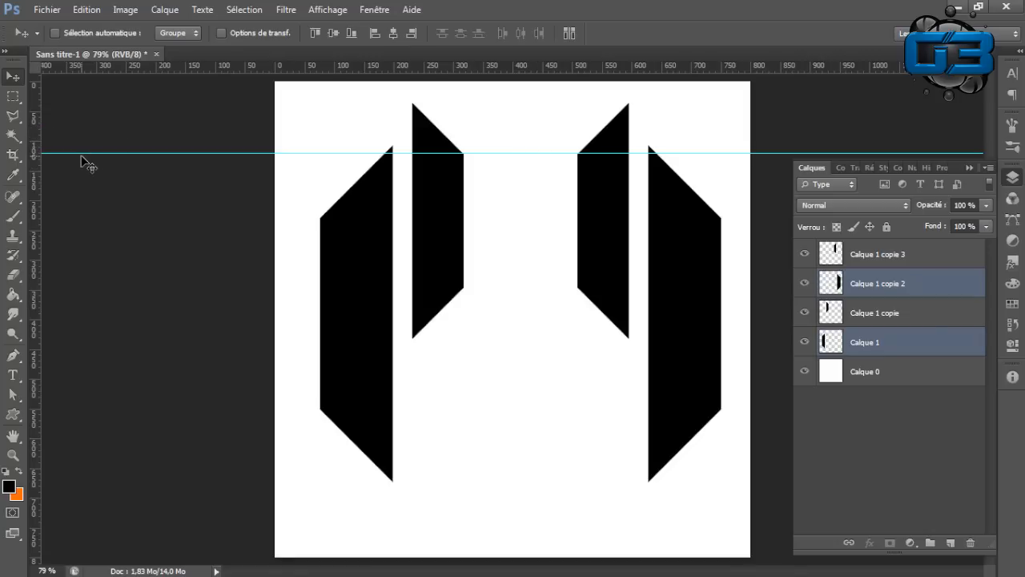
drag(80, 154, 103, 62)
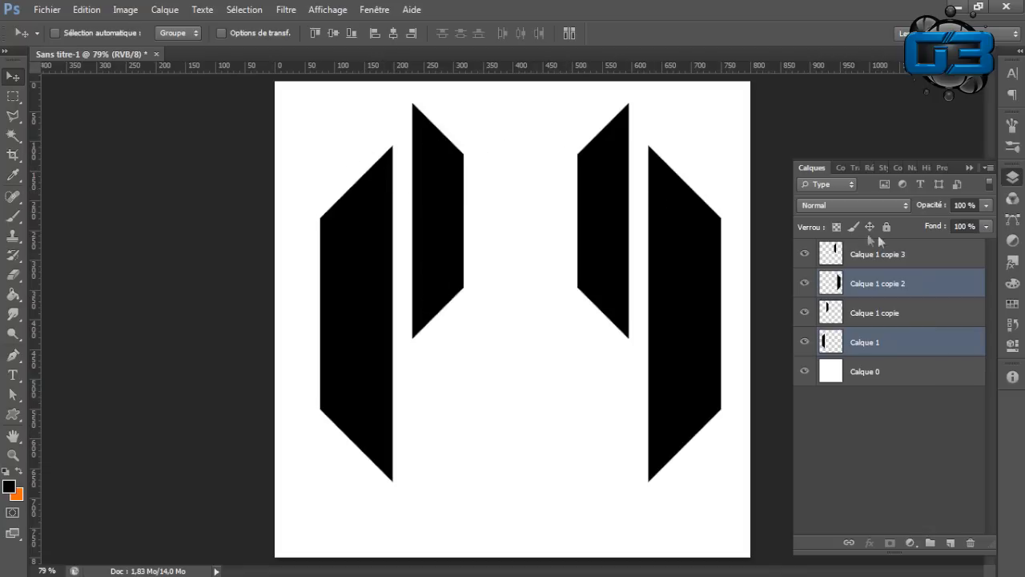
- On a new layer above the others, select a square about 365 px wide between the small trapezoids' outer edges and fill it black
click(934, 256)
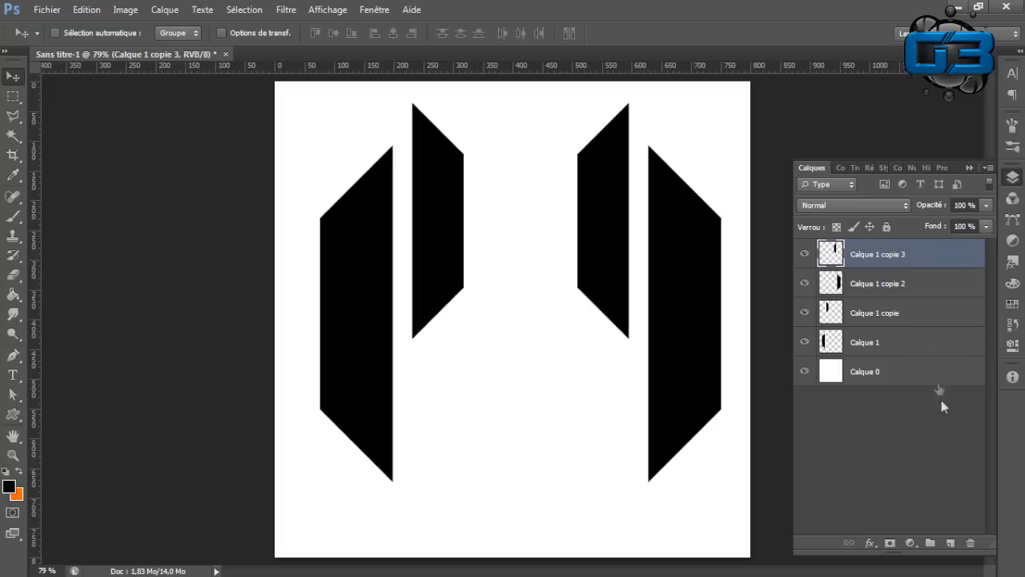
click(950, 543)
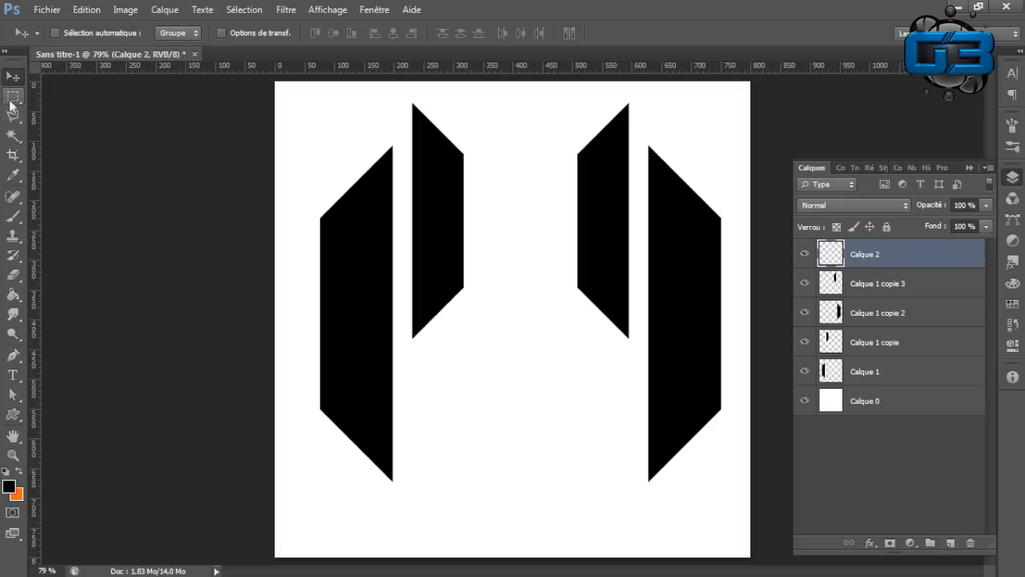
click(13, 96)
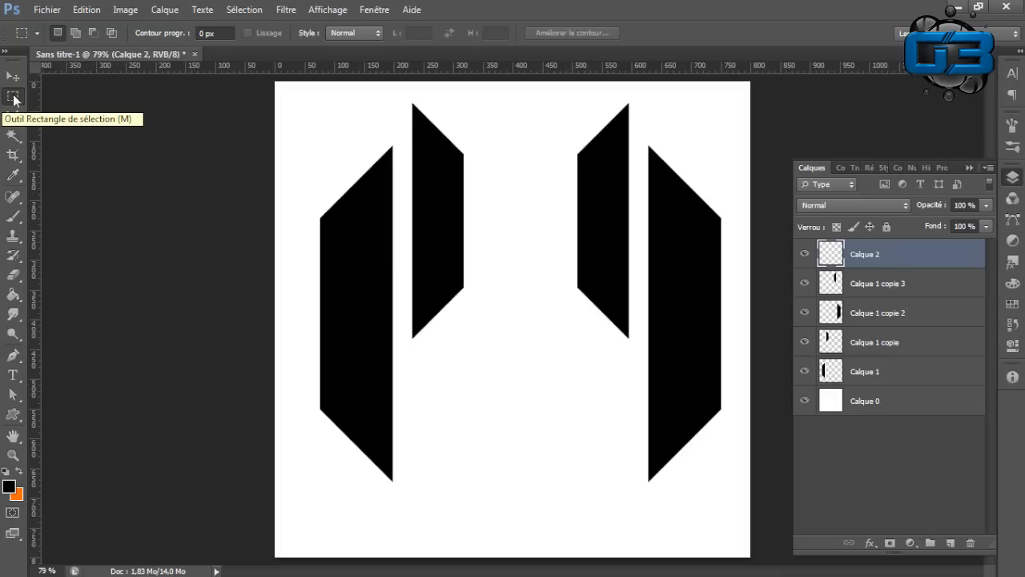
right_click(14, 98)
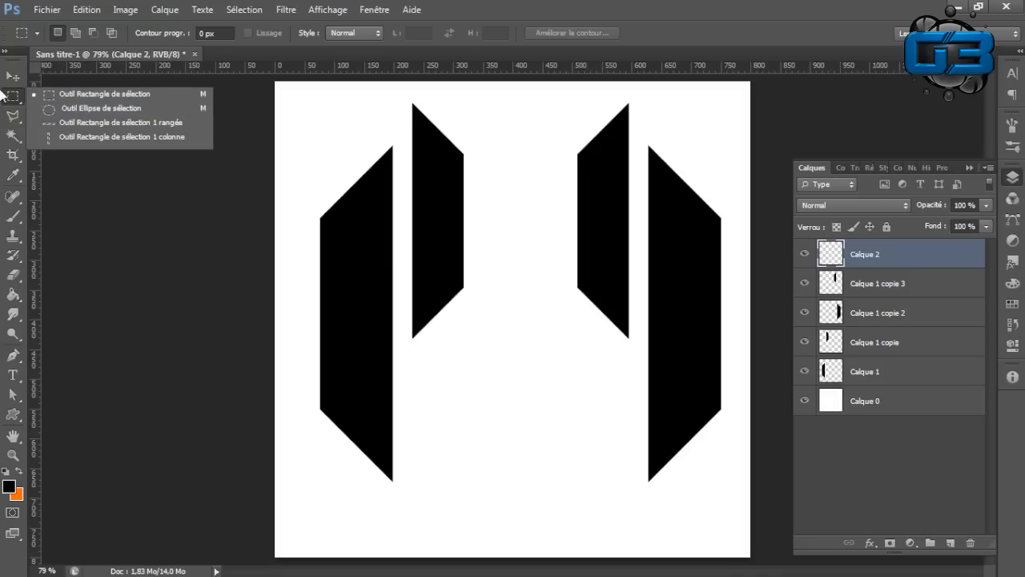
click(13, 99)
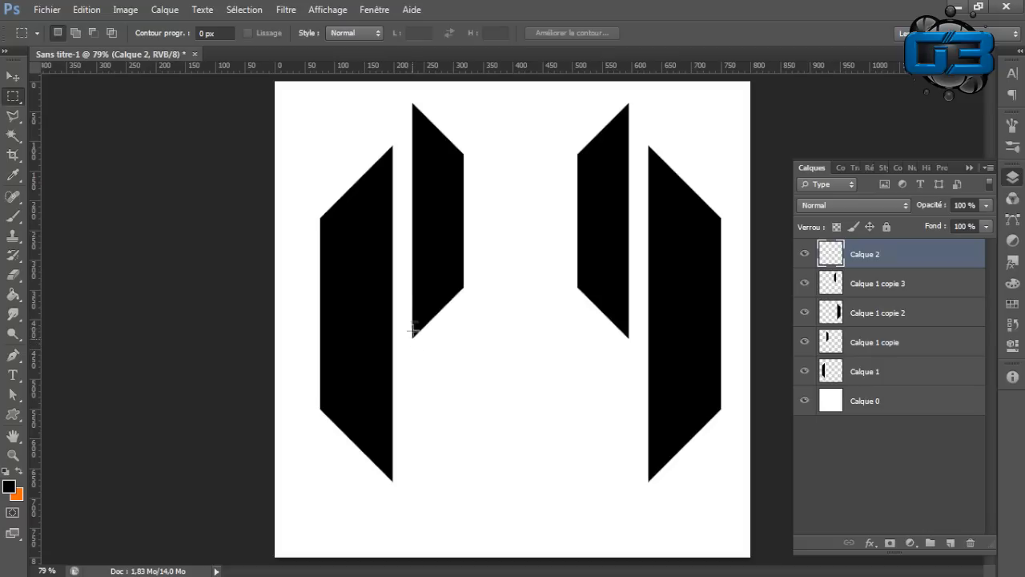
drag(412, 203, 674, 419)
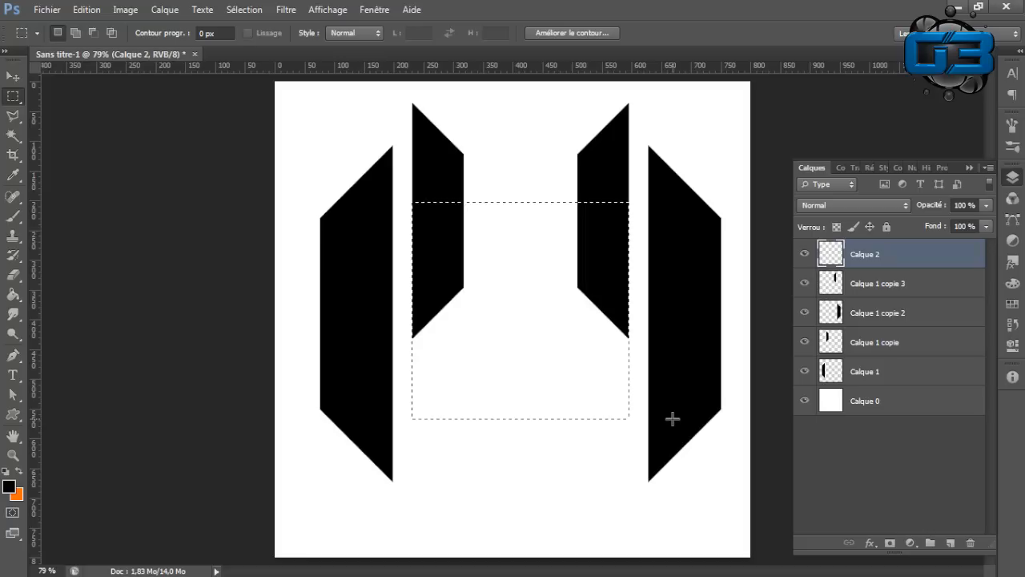
click(13, 295)
click(450, 237)
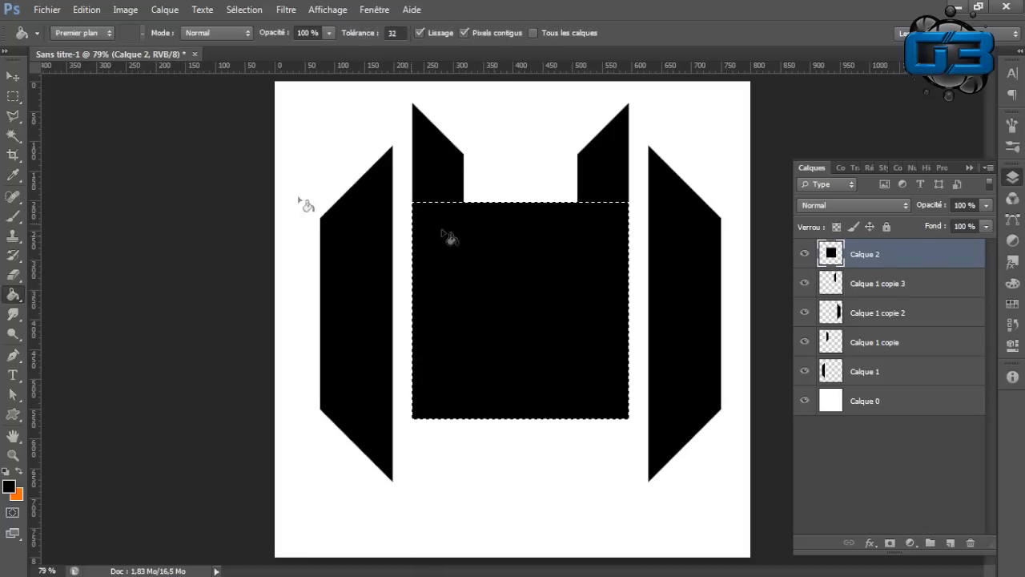
- Deselect, rotate the black square 45° into a diamond, and move it straight down about 170 px to leave a gap below the small trapezoids
click(12, 96)
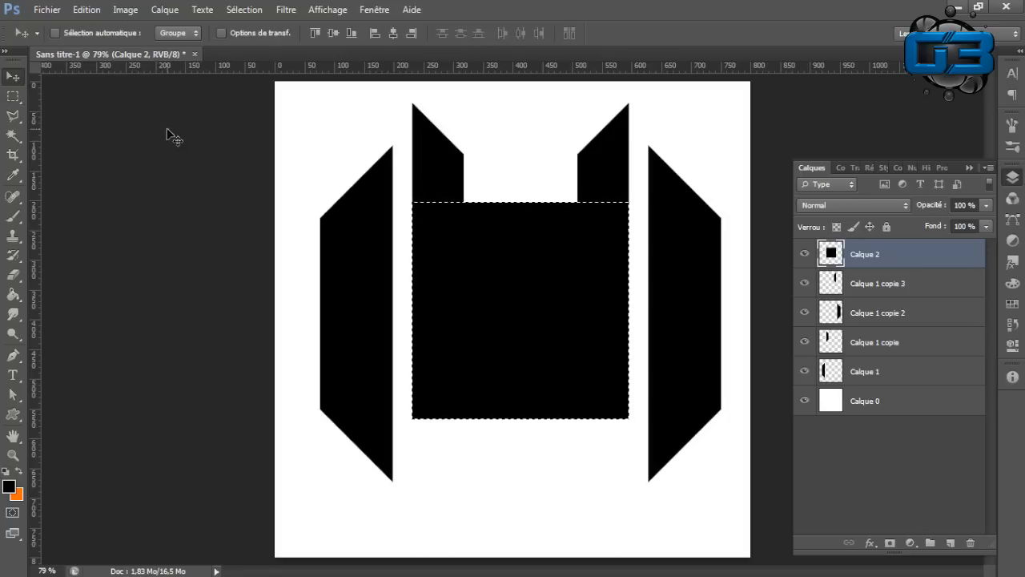
key(ctrl+d)
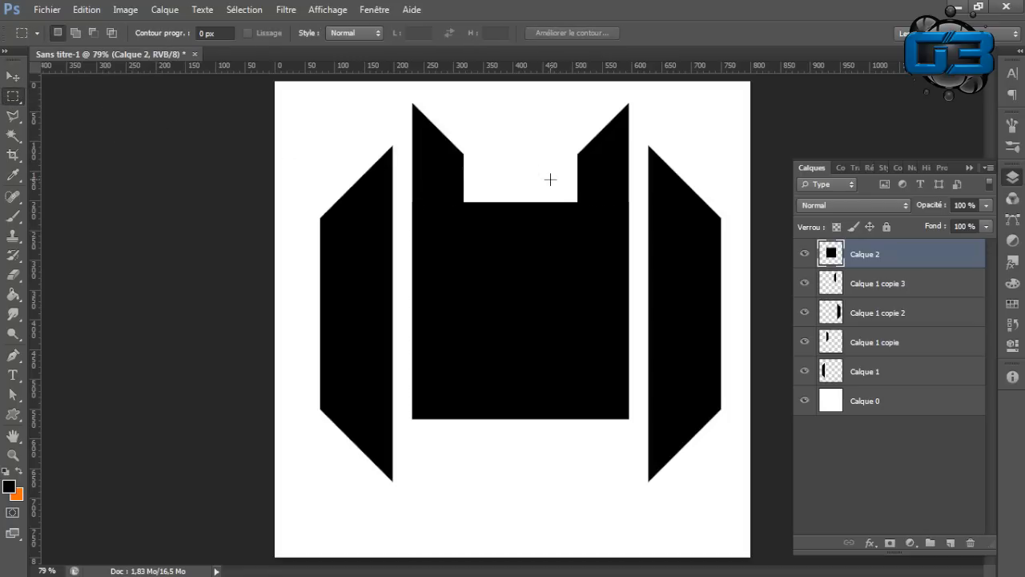
key(ctrl+t)
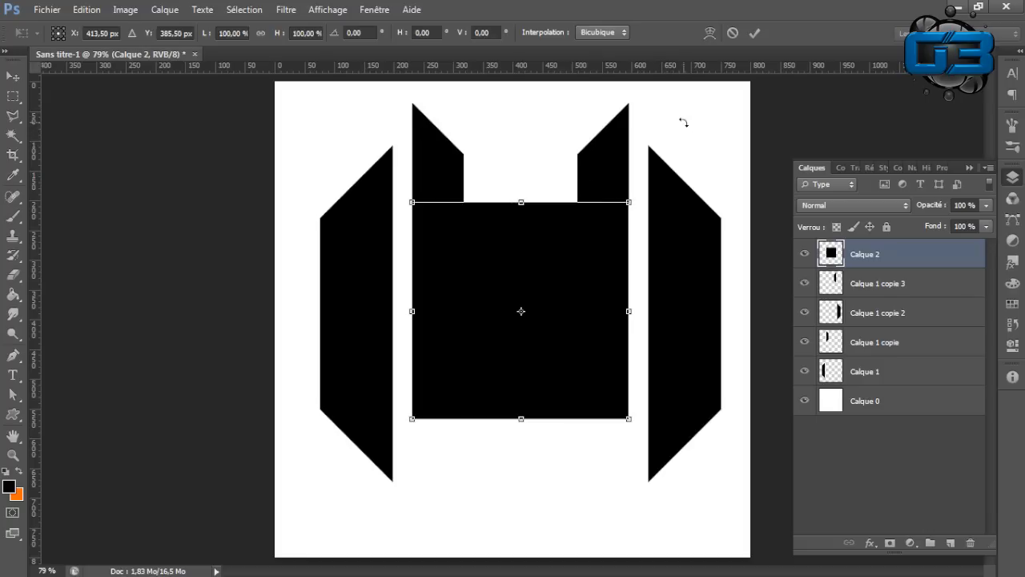
drag(683, 122, 745, 273)
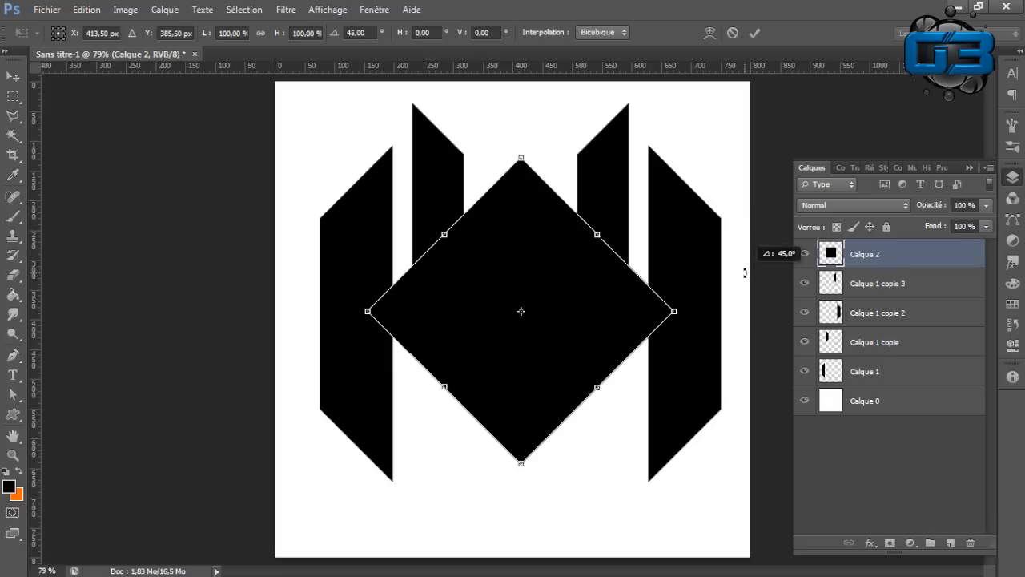
right_click(745, 273)
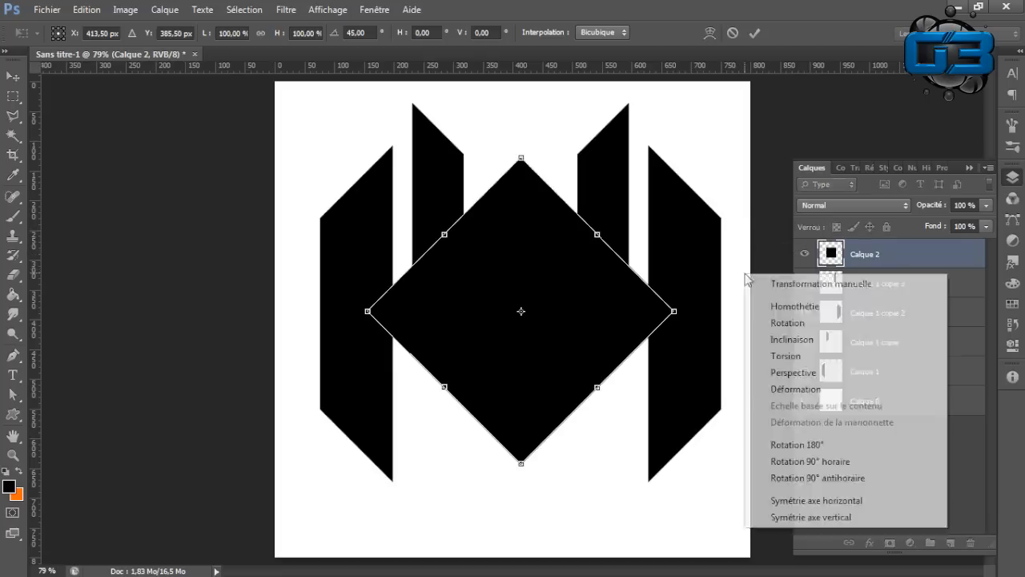
click(743, 218)
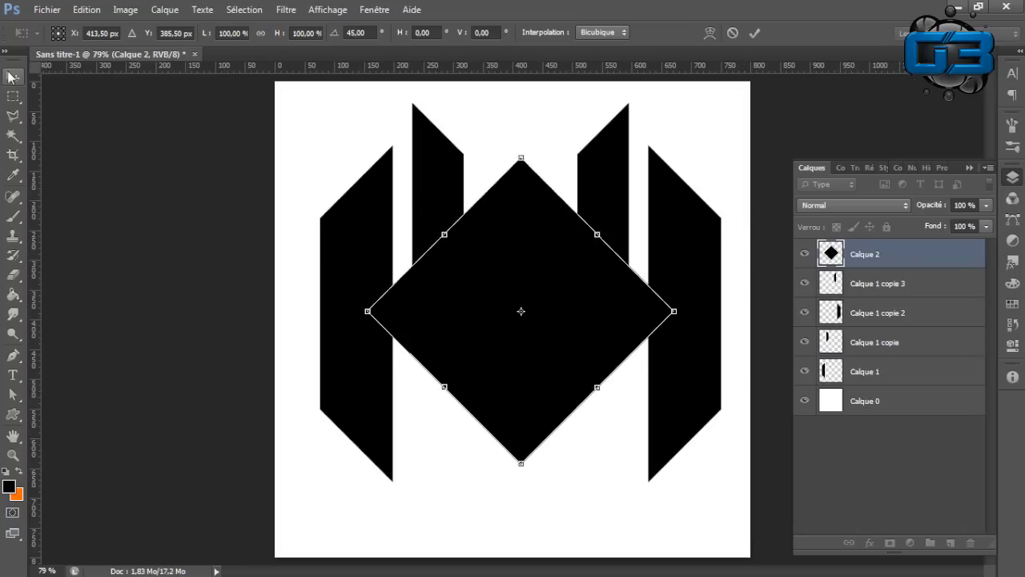
click(13, 76)
click(445, 232)
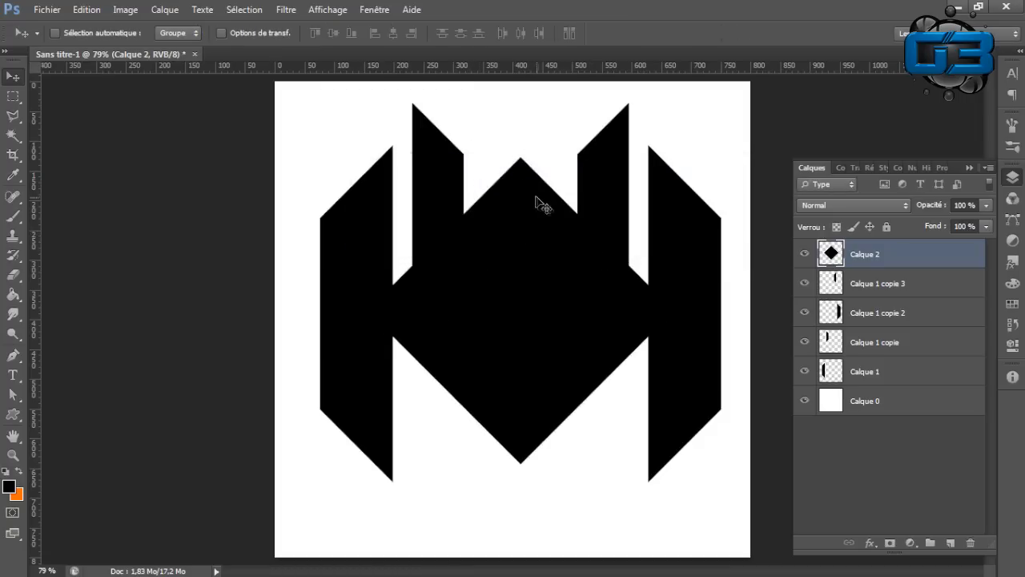
drag(540, 204, 534, 300)
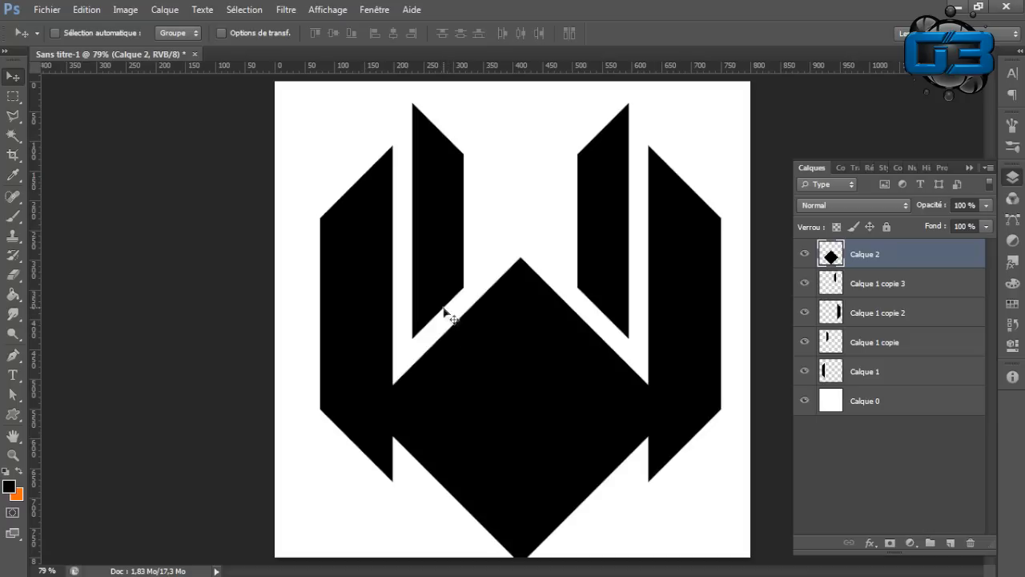
- Cut off the diamond's left and right corners in line with the outer edges of the two small trapezoids
click(12, 98)
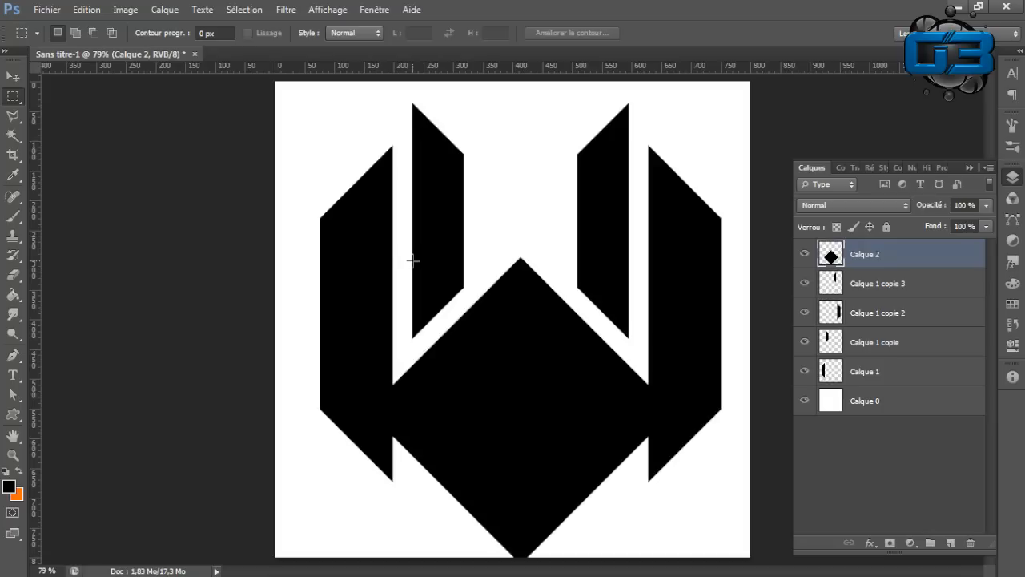
drag(412, 260, 295, 504)
key(ctrl+x)
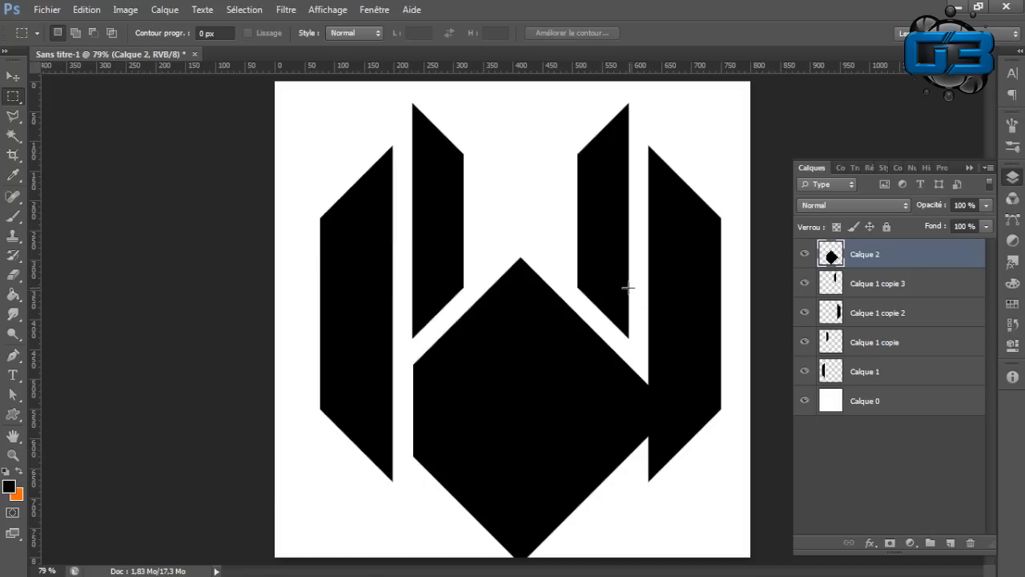
drag(628, 287, 735, 513)
key(ctrl+x)
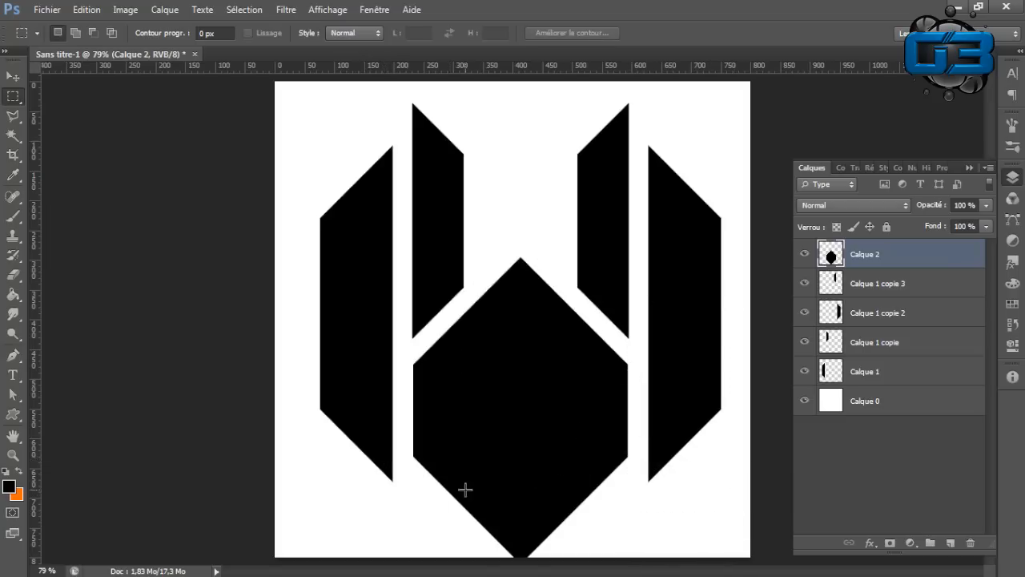
- Select all five shape layers from Calque 2 to Calque 1 and move them up about 20 px to fit the whole design on the canvas
shift+click(880, 369)
key(v)
drag(534, 374, 535, 360)
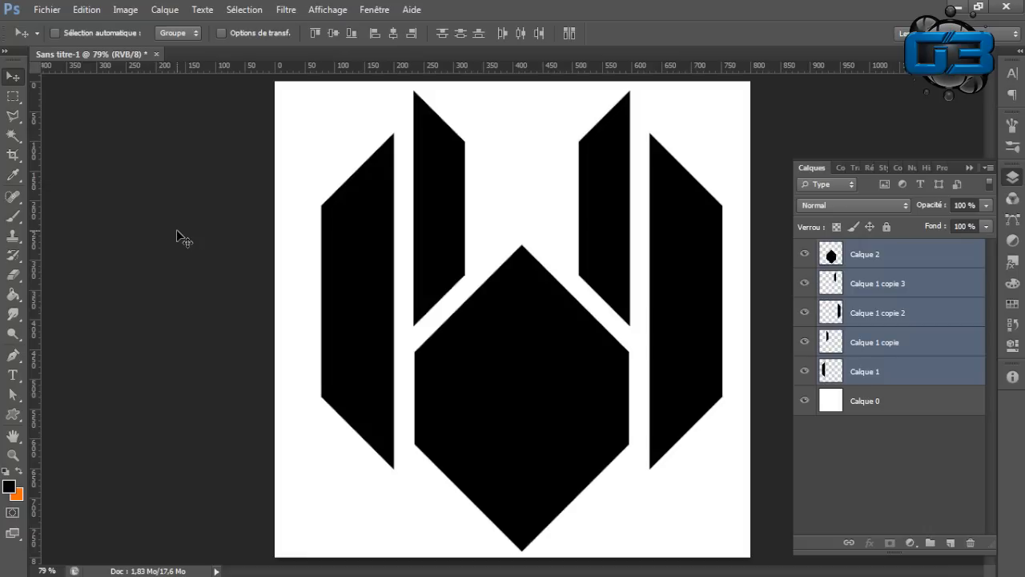
- Try the five shape layers rotated 90° counterclockwise, and rotate them back 90° clockwise
click(99, 15)
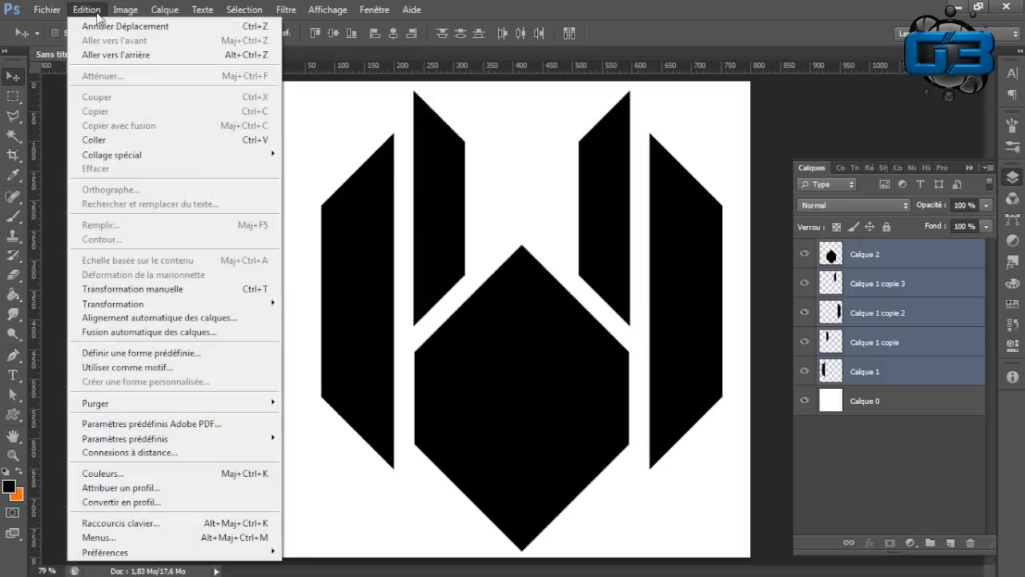
mouse_move(264, 303)
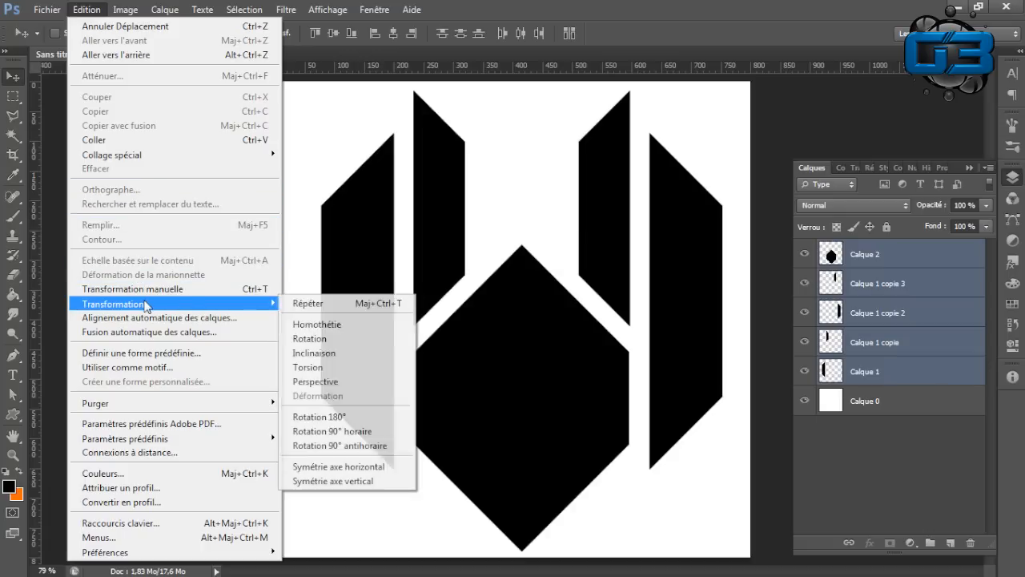
click(363, 445)
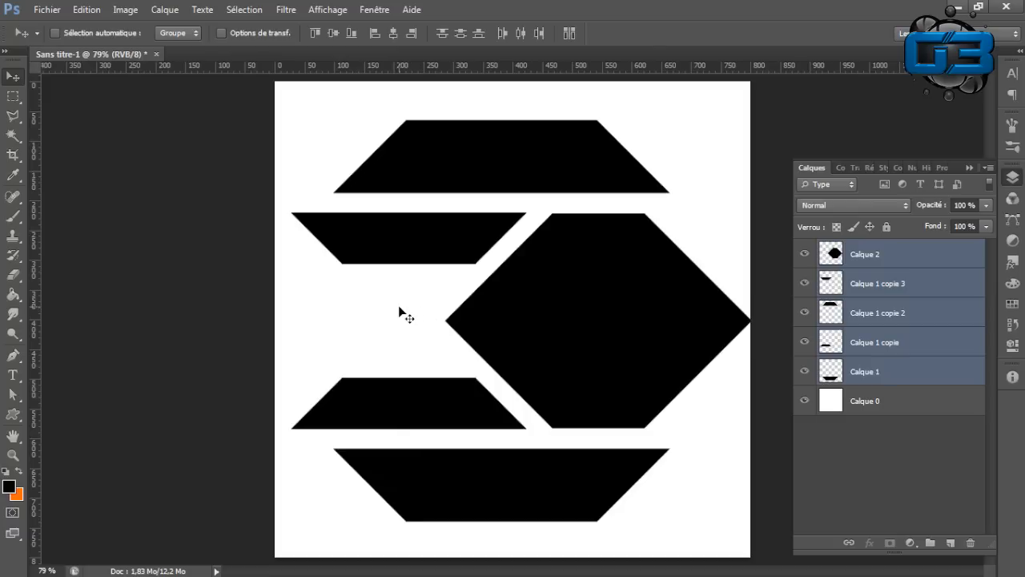
click(86, 10)
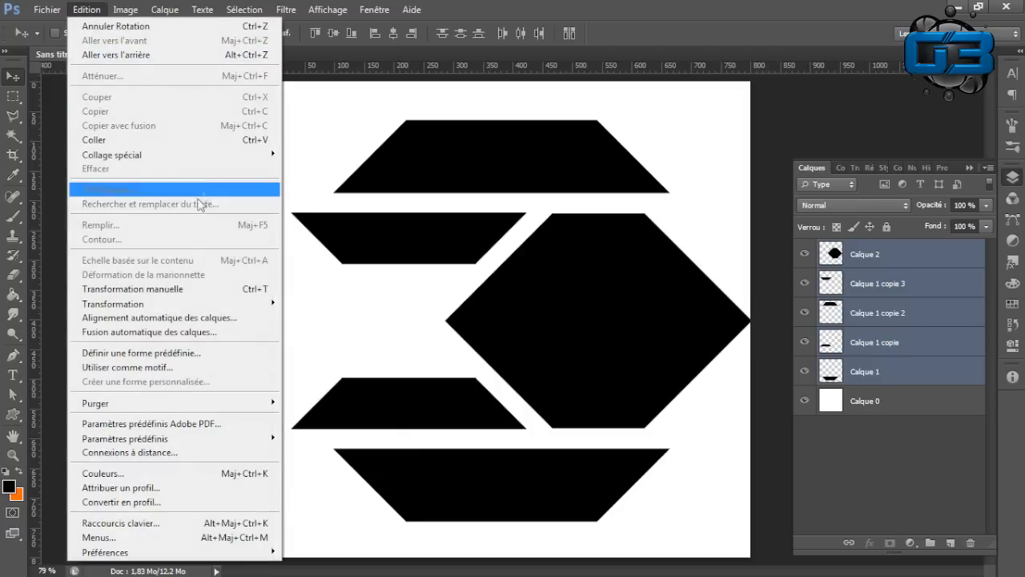
mouse_move(160, 306)
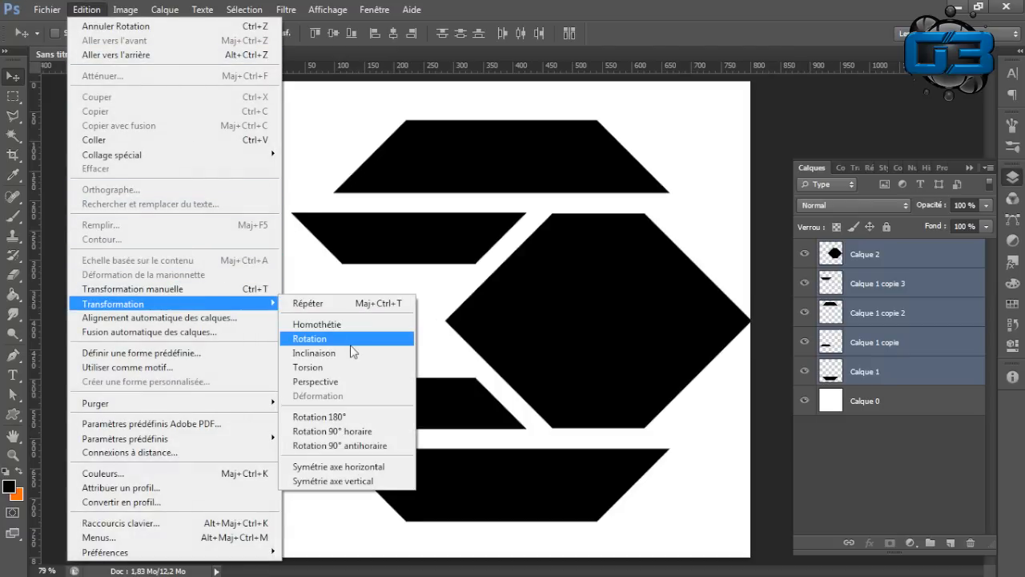
click(356, 433)
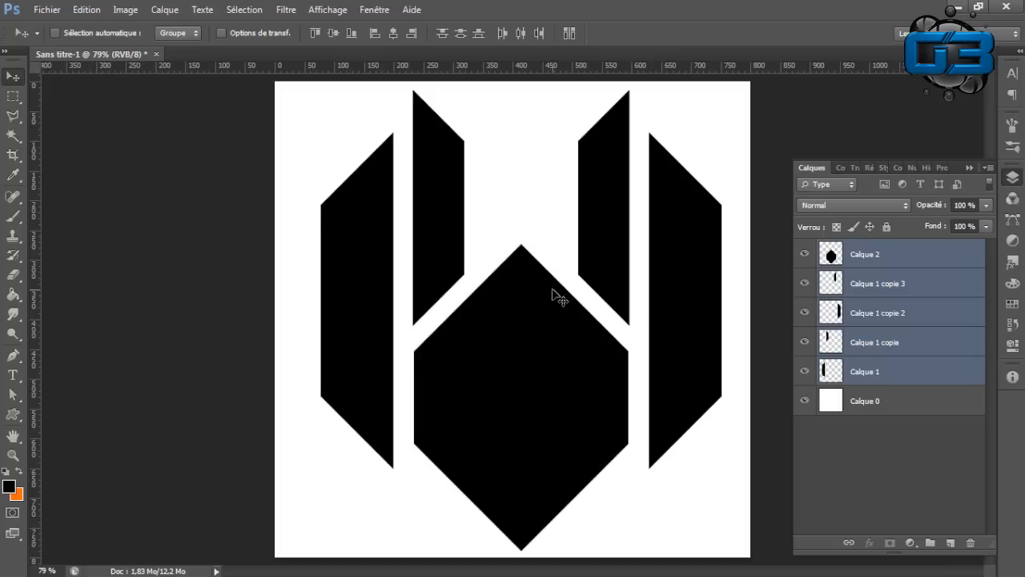
- Scale the five shapes together to about 86% and place them centrally in the upper part of the canvas
key(ctrl+t)
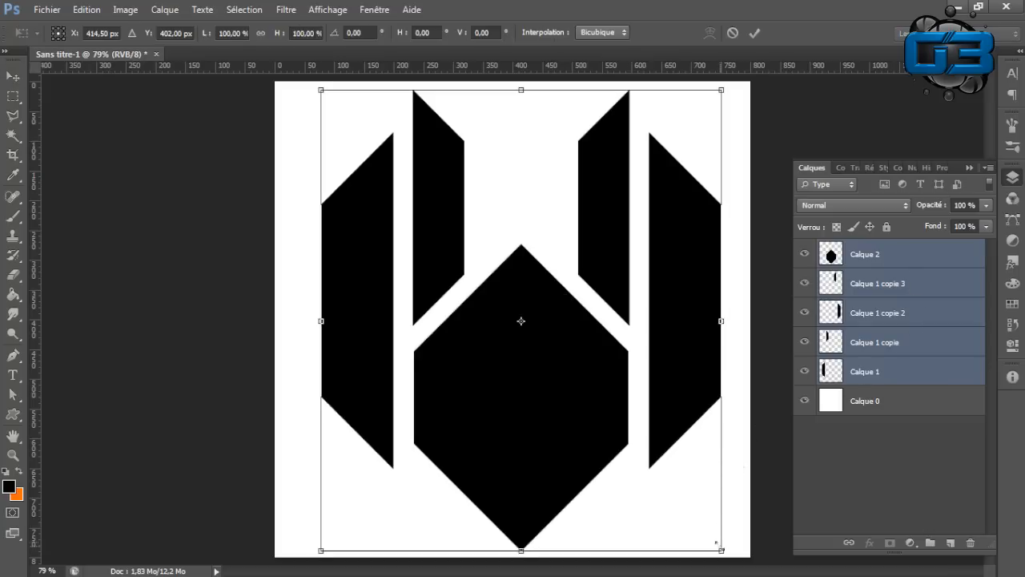
drag(723, 552, 664, 487)
drag(584, 367, 606, 373)
key(Return)
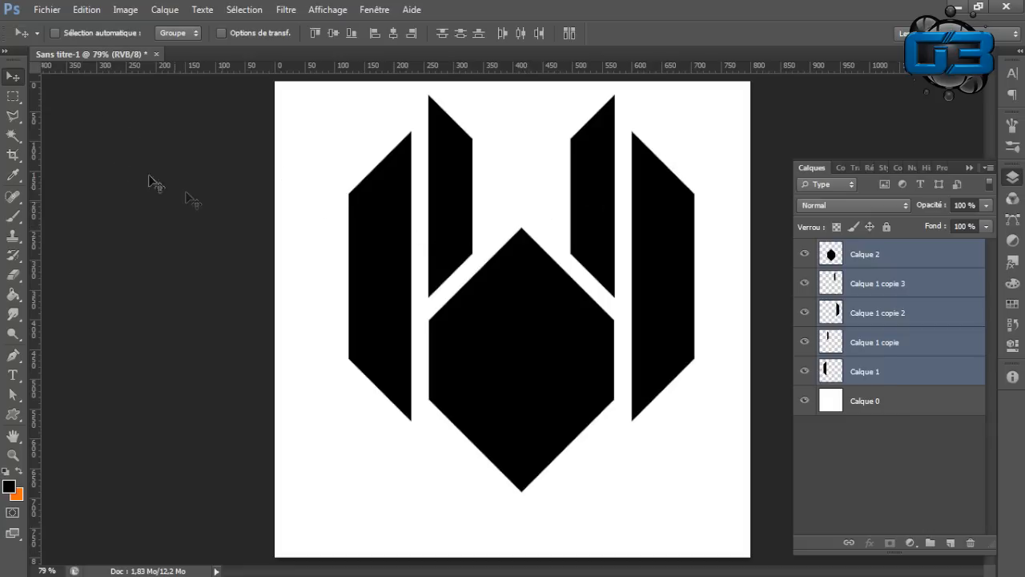
click(14, 97)
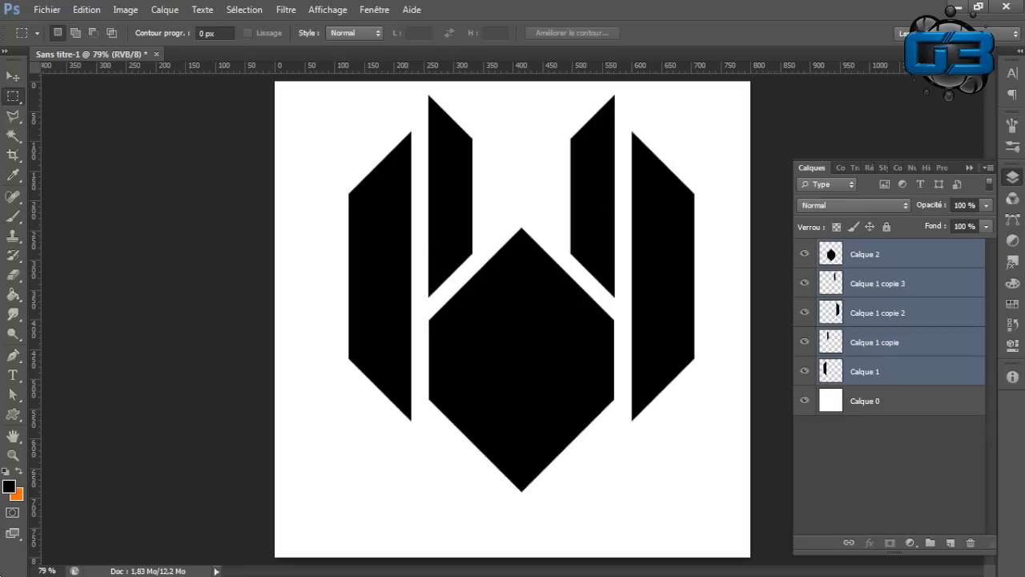
click(13, 76)
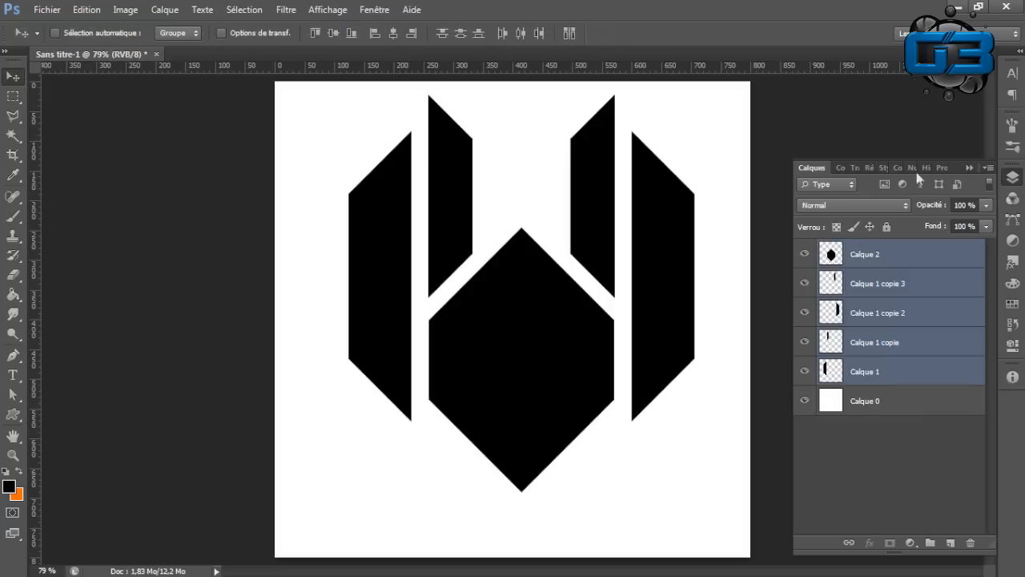
- Add the text G3DESIGN in 30 pt Arial on a layer above Calque 2 and place it beneath the central shape
click(948, 250)
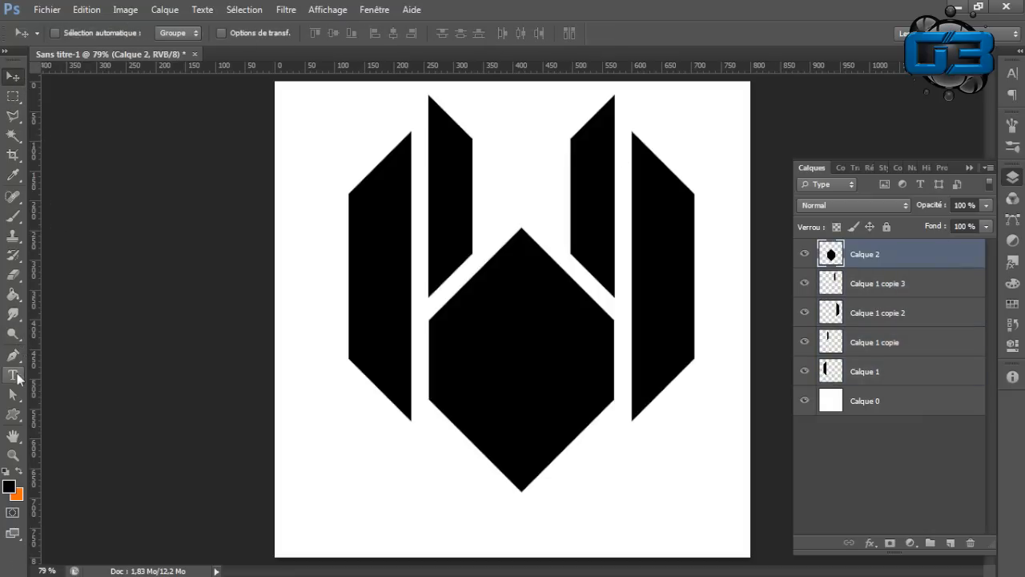
click(13, 374)
drag(349, 468, 696, 533)
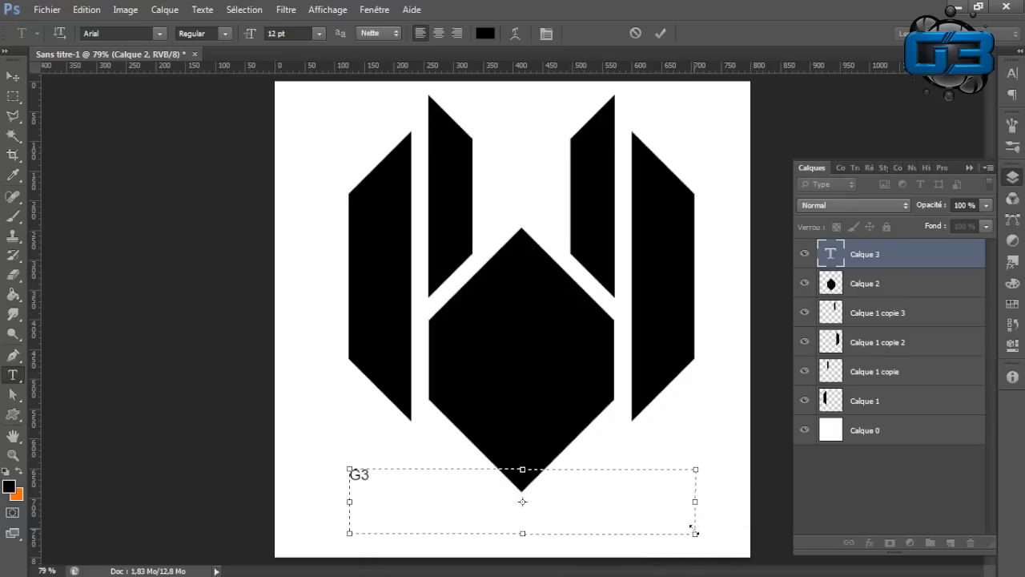
key(ctrl+a)
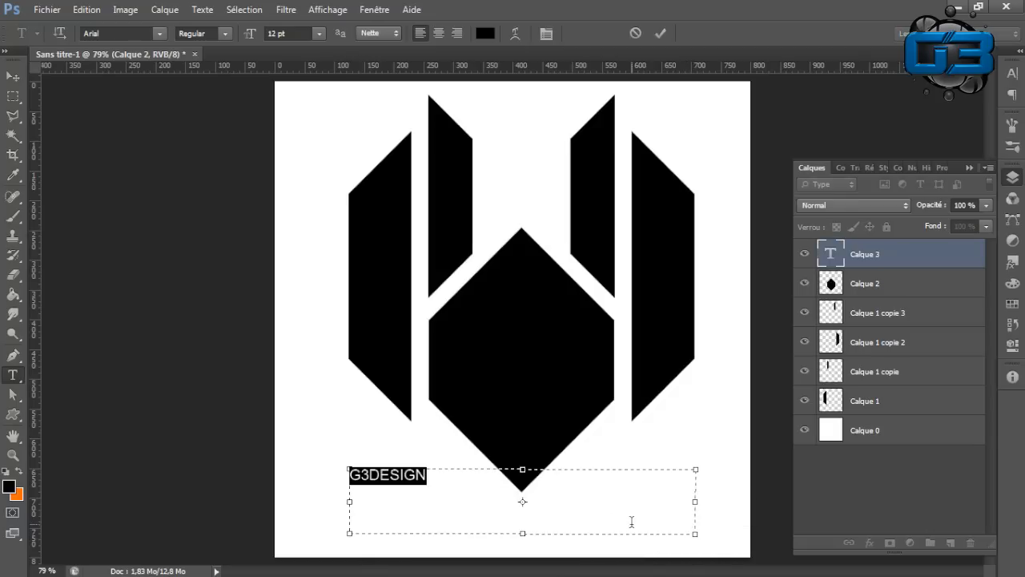
click(319, 33)
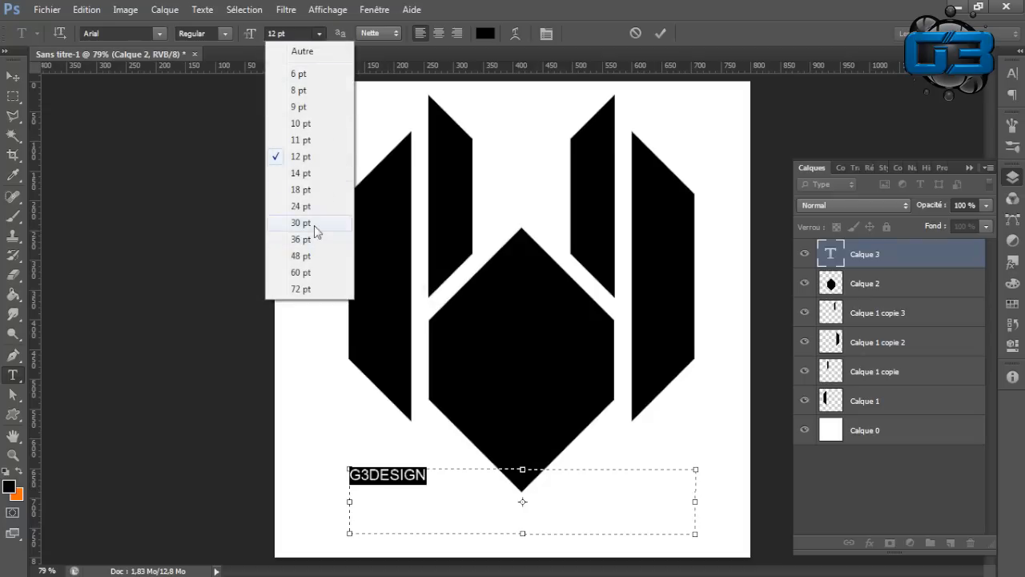
click(303, 238)
click(13, 76)
drag(471, 500, 554, 540)
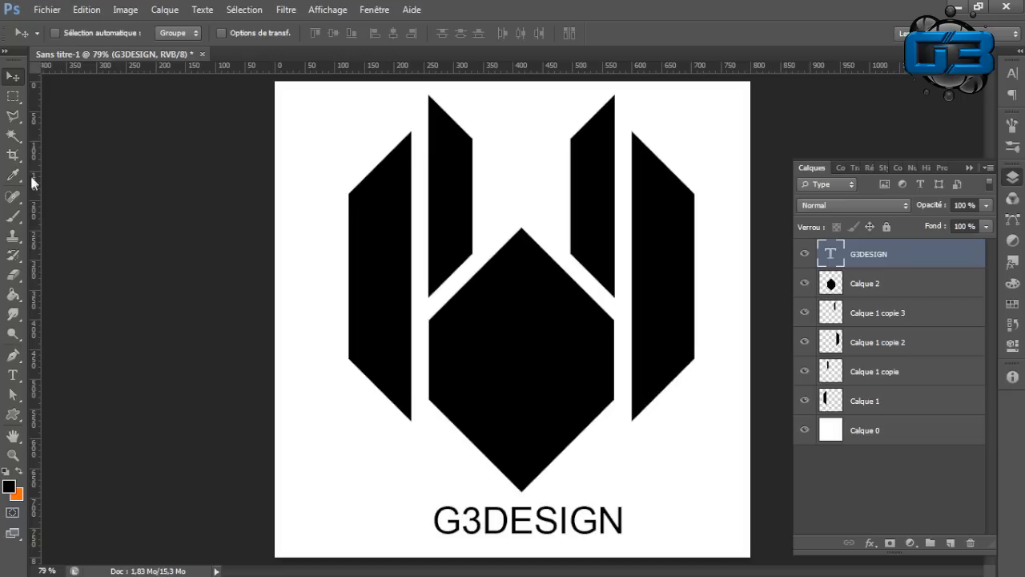
- Change the G3DESIGN text's font to Nasalization and shift it slightly to centre it beneath the central shape
click(13, 374)
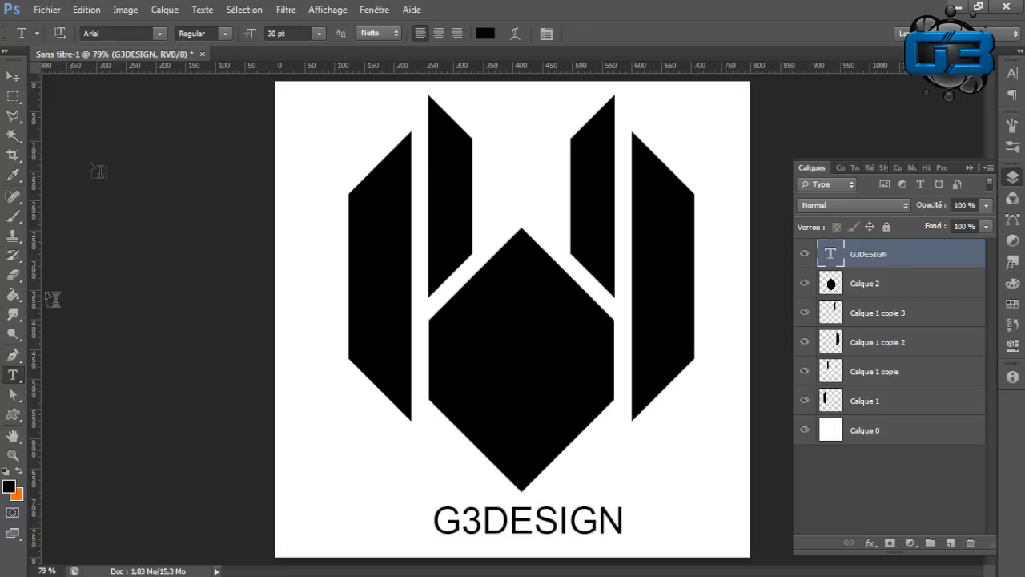
click(157, 33)
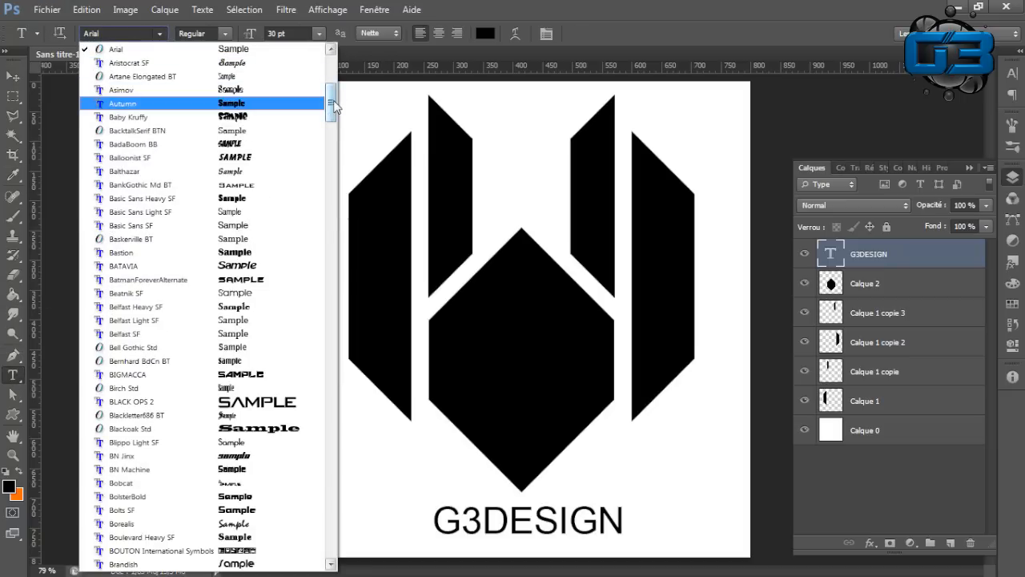
drag(334, 106, 329, 341)
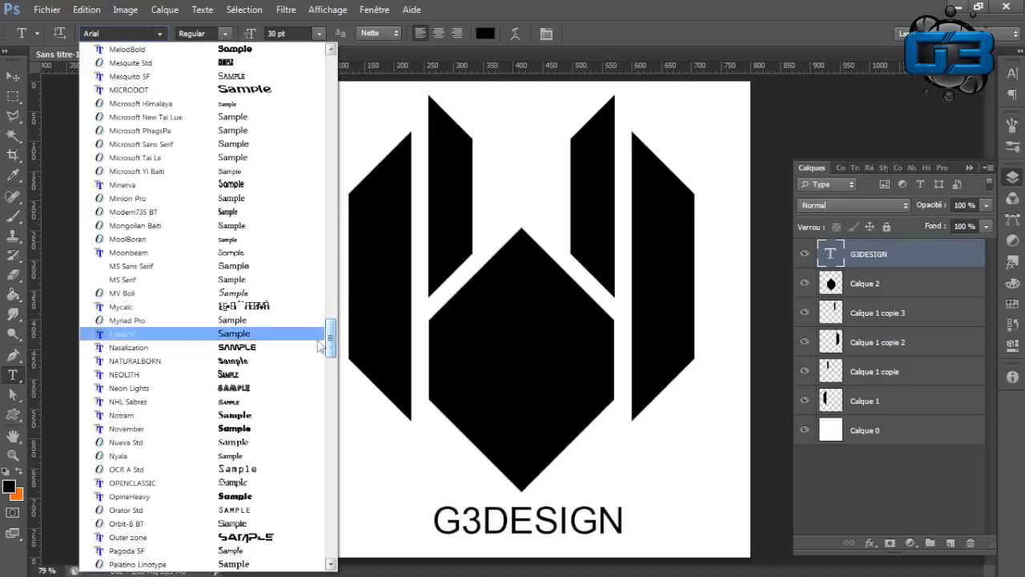
click(269, 351)
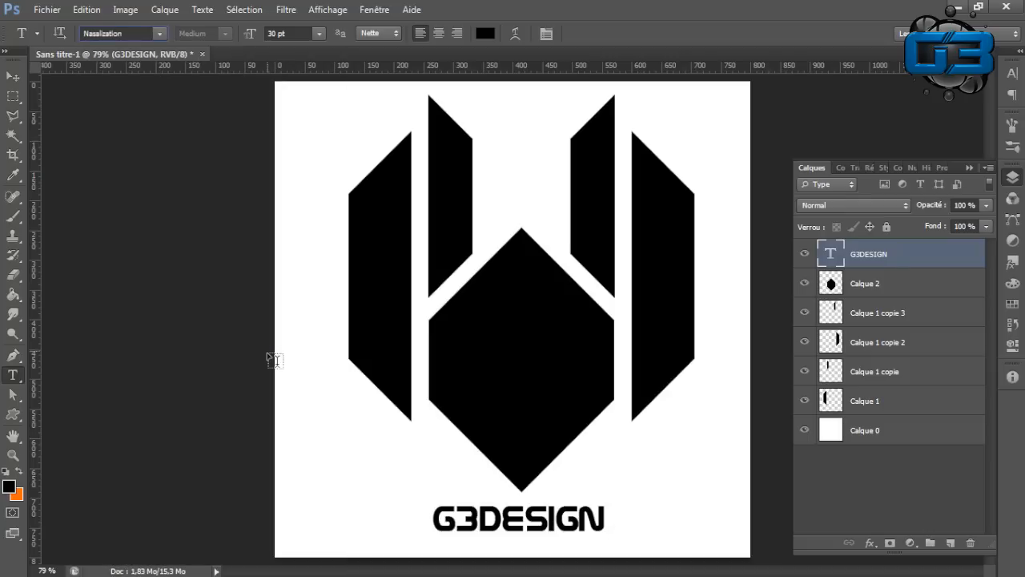
click(12, 76)
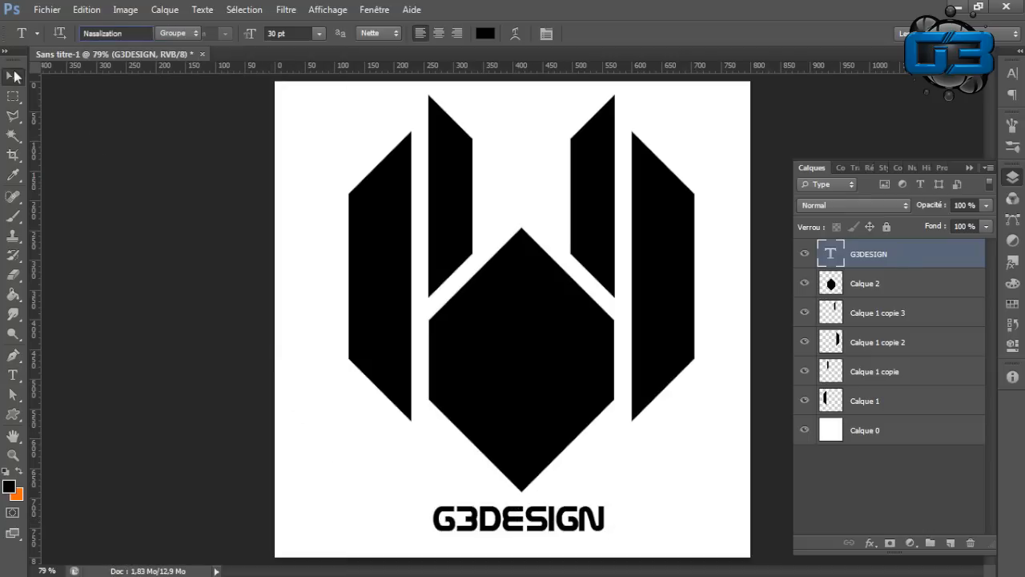
drag(578, 518, 581, 524)
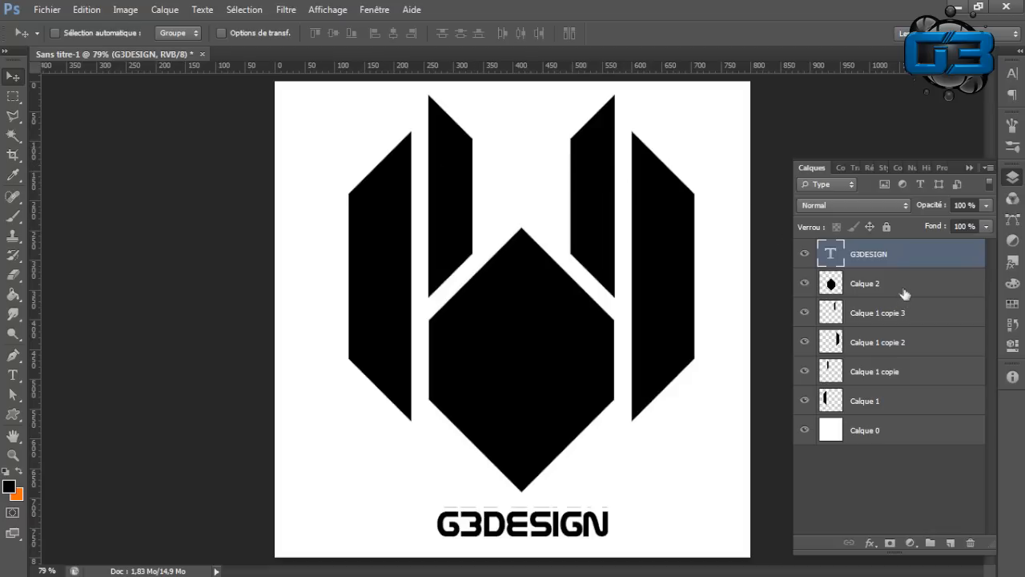
- Add an Incrustation en dégradé layer effect to Calque 2 and show its gradient settings
click(841, 282)
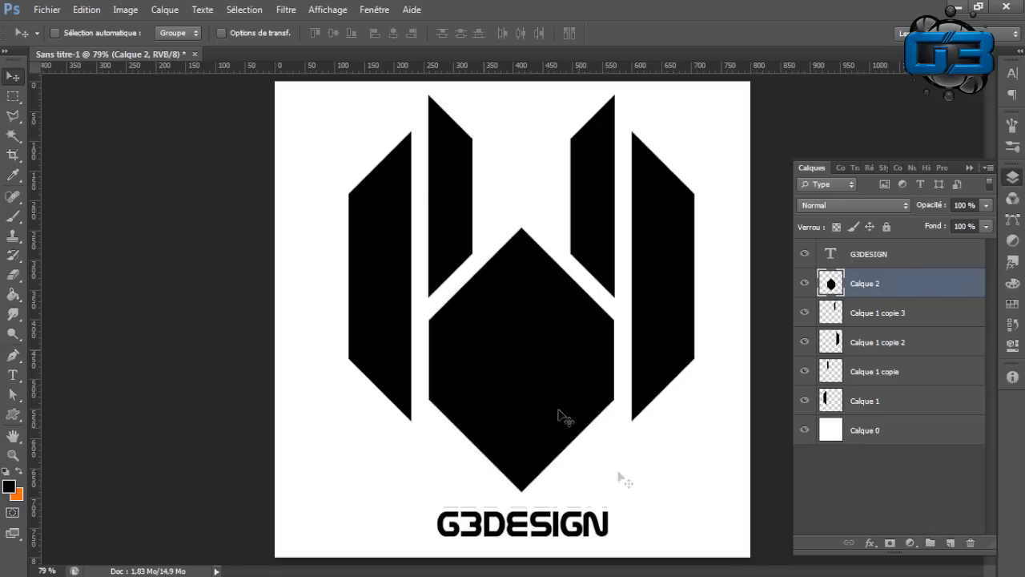
click(901, 258)
click(845, 290)
double_click(919, 289)
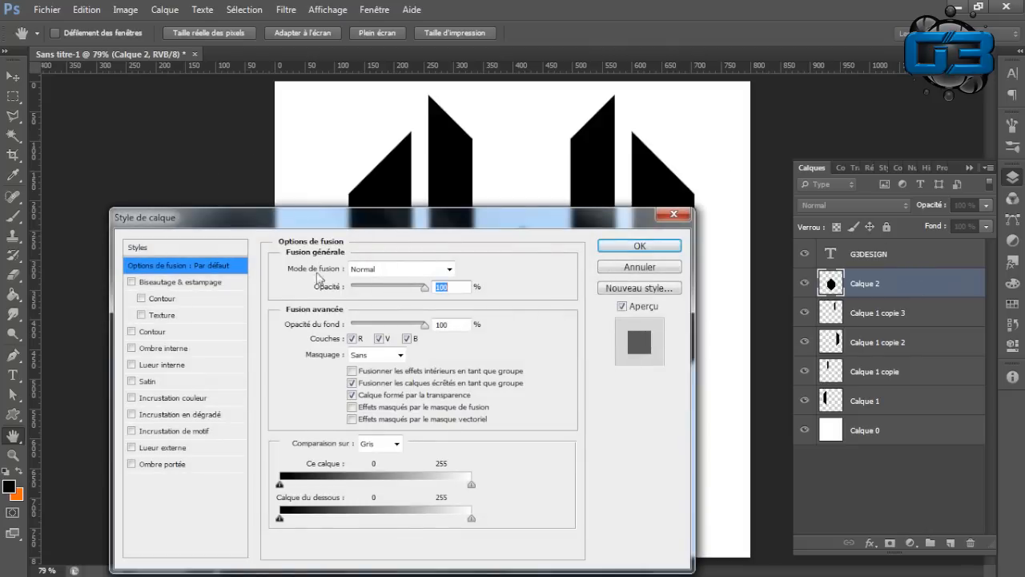
drag(422, 214, 821, 100)
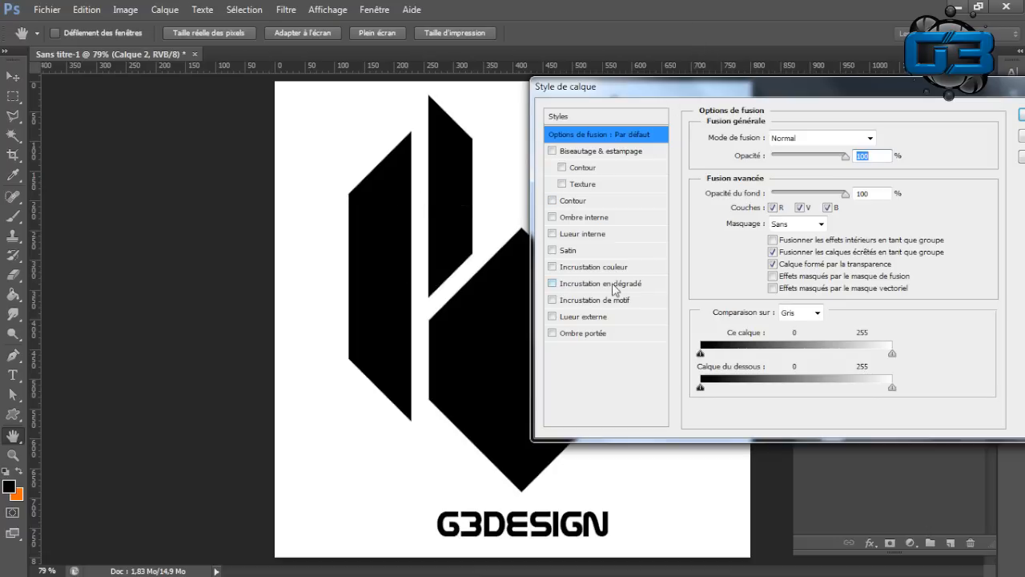
click(552, 284)
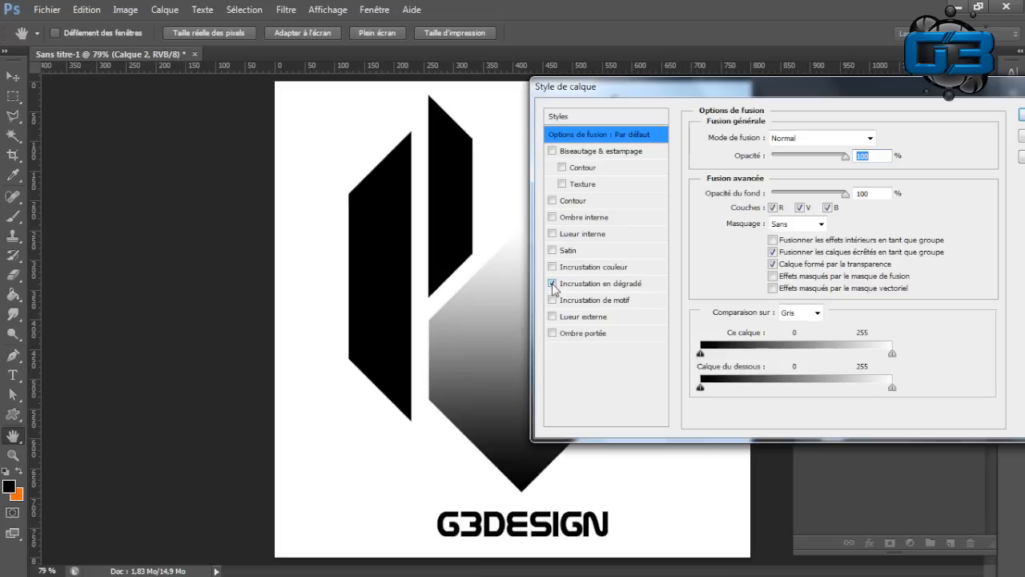
drag(561, 91, 717, 142)
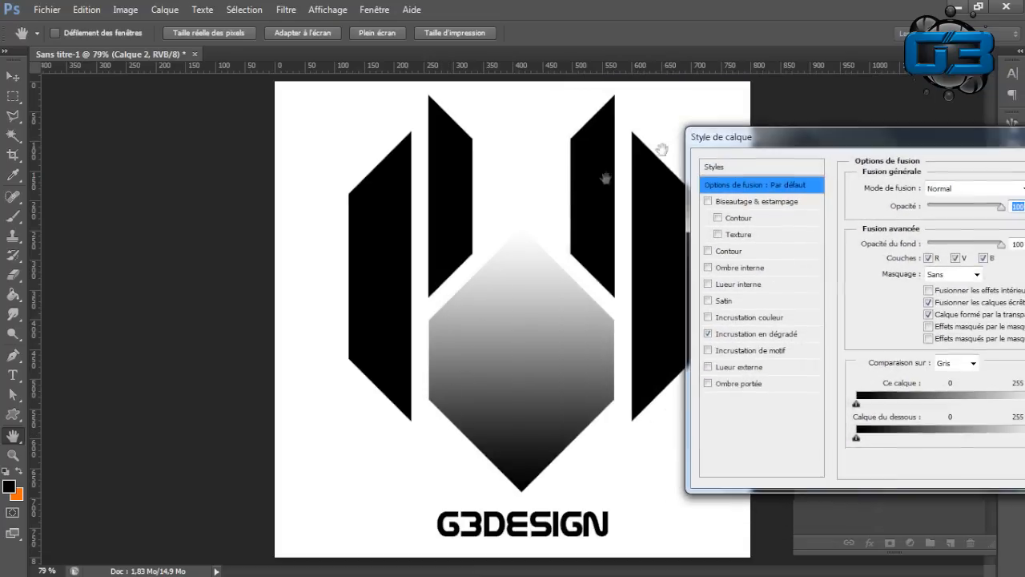
drag(825, 144, 423, 136)
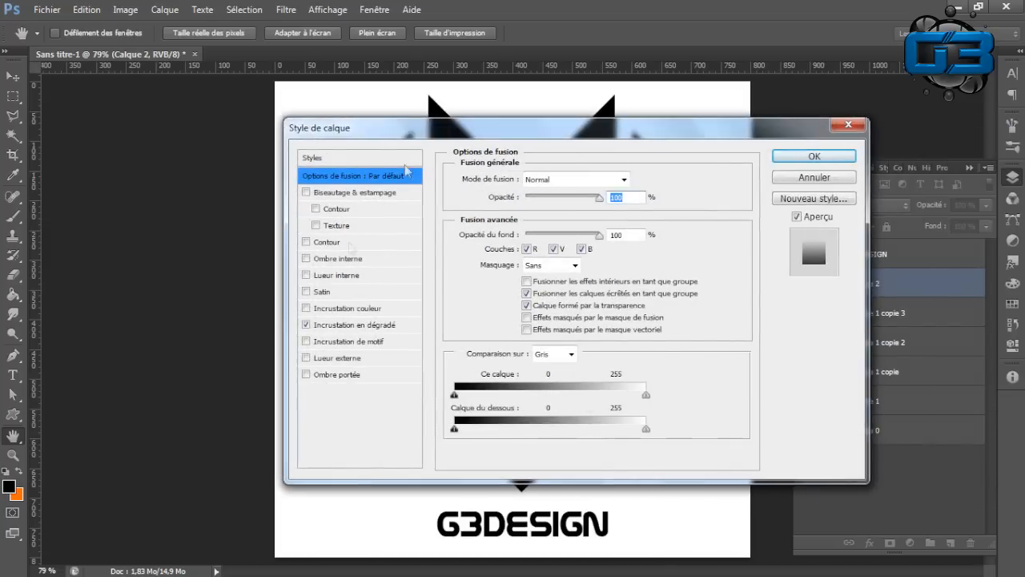
click(332, 326)
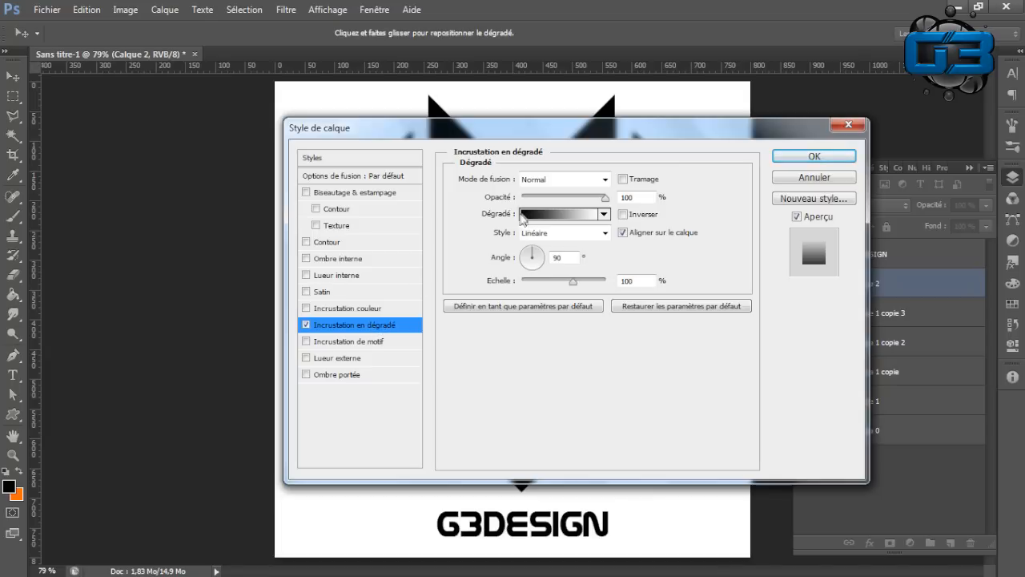
- Try a black colour stop at 52% in the overlay's gradient, delete it, and apply the Chrome preset
click(558, 214)
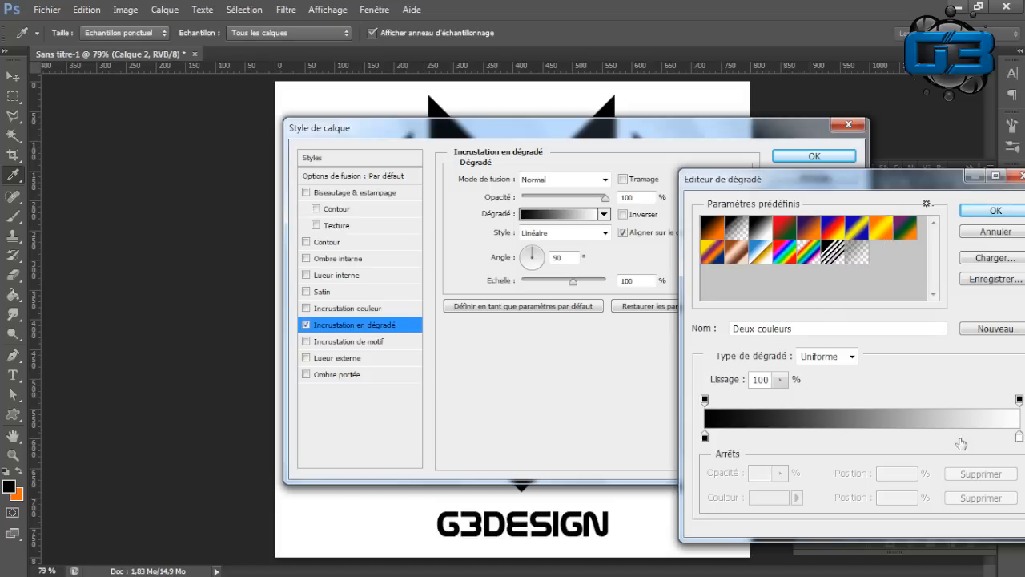
click(868, 436)
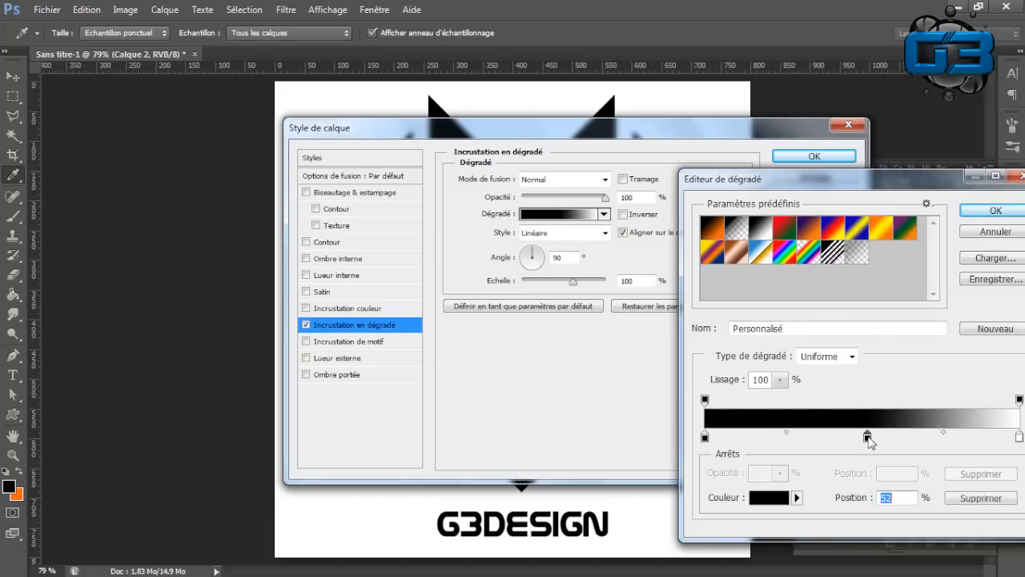
click(964, 499)
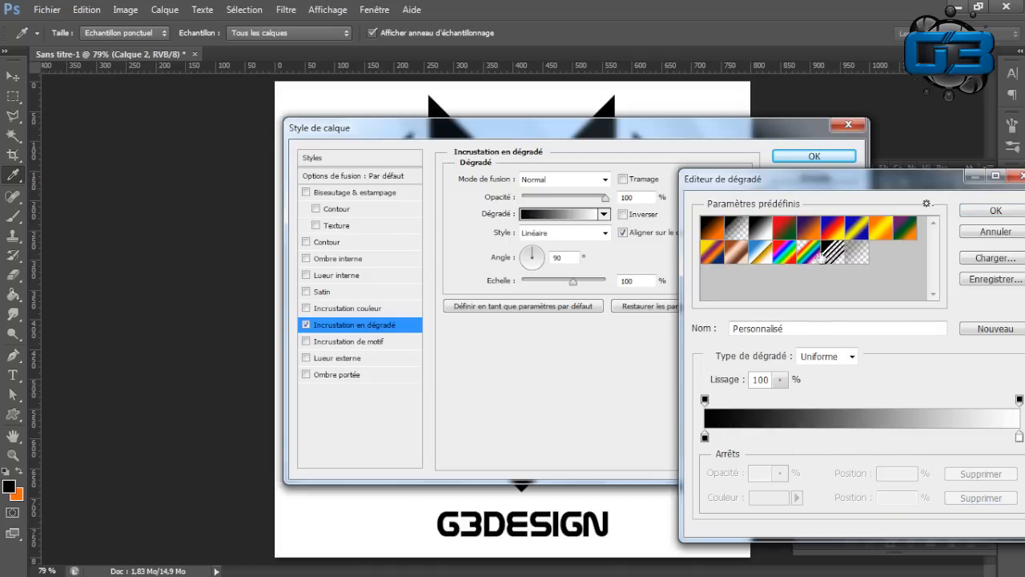
click(762, 256)
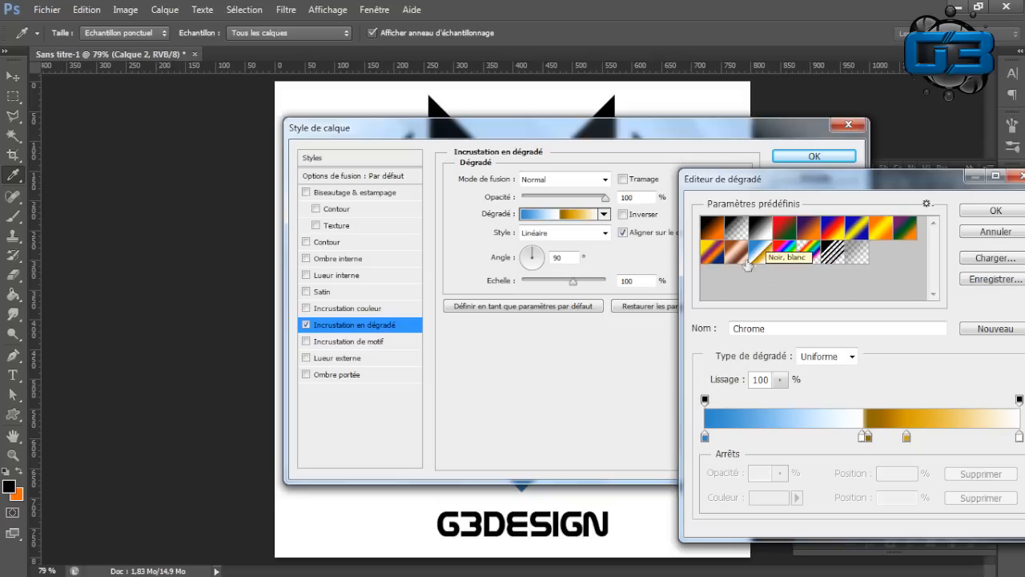
click(978, 213)
- Apply the Noir, blanc gradient preset to the overlay and shift the gradient slightly upward within the central shape
drag(750, 140, 753, 97)
click(613, 178)
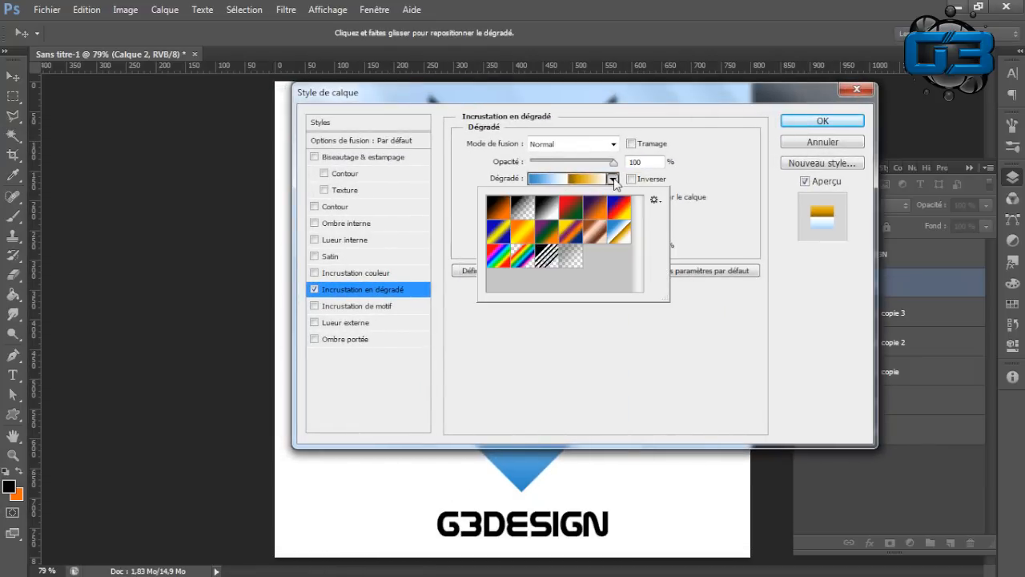
click(547, 210)
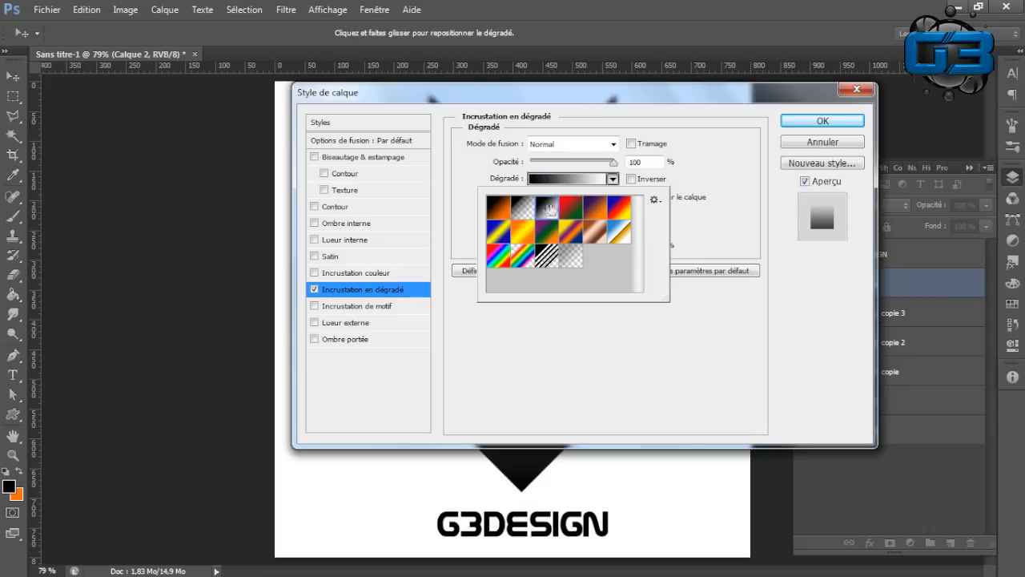
drag(596, 106, 1001, 124)
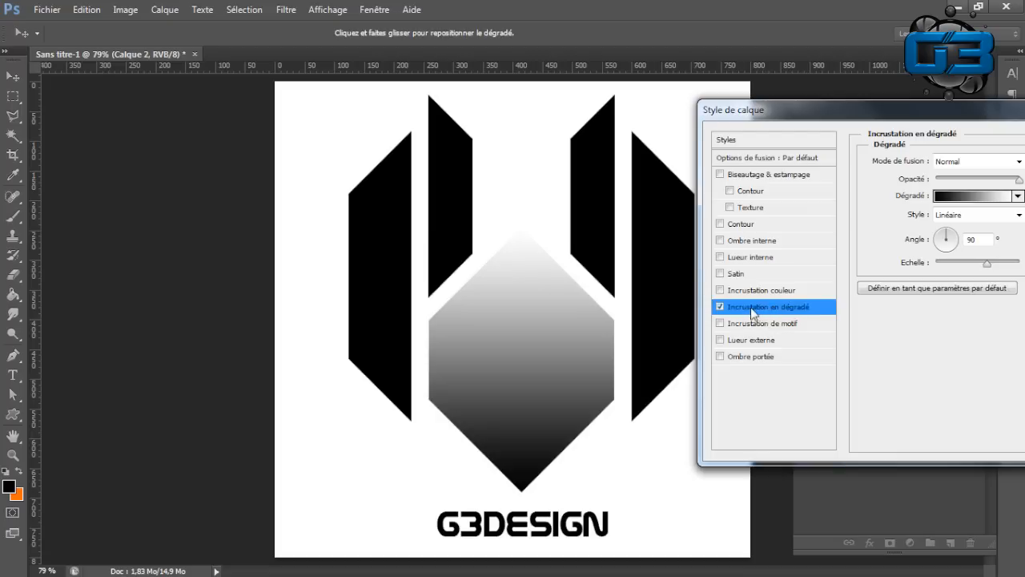
drag(465, 339, 536, 291)
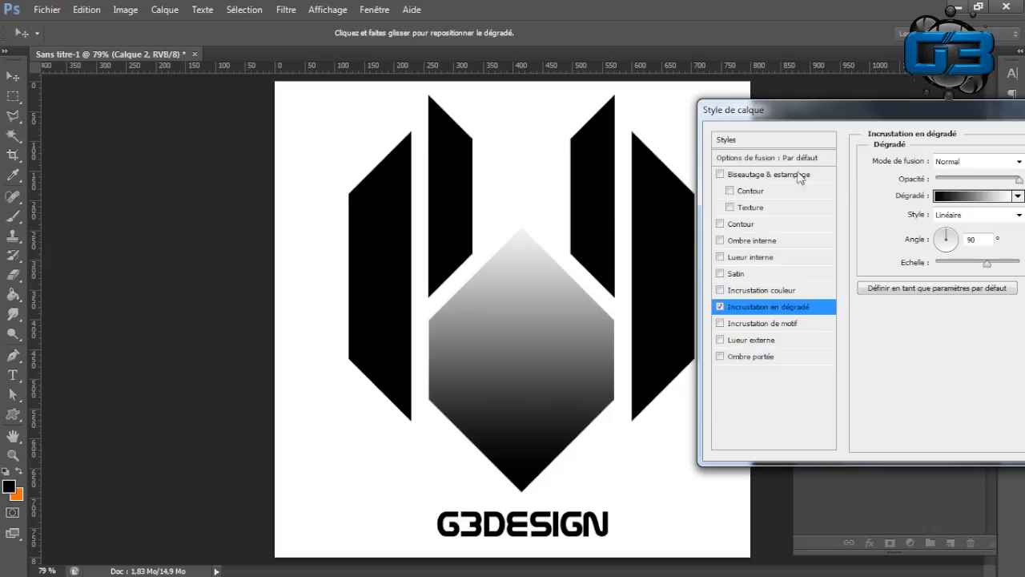
- Try the gradient overlay at an angle of 45°
drag(829, 121, 716, 99)
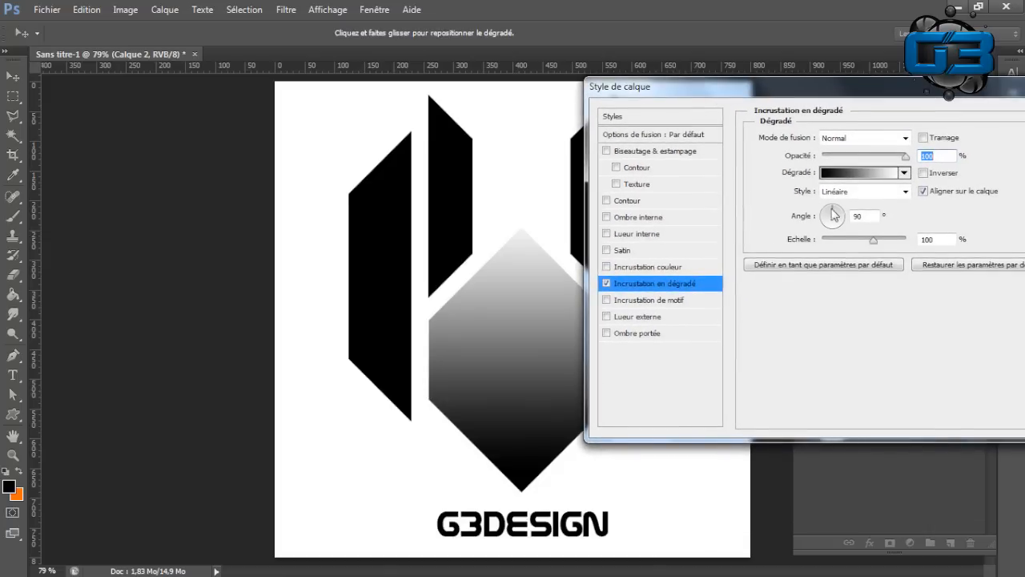
drag(850, 213, 854, 201)
click(866, 214)
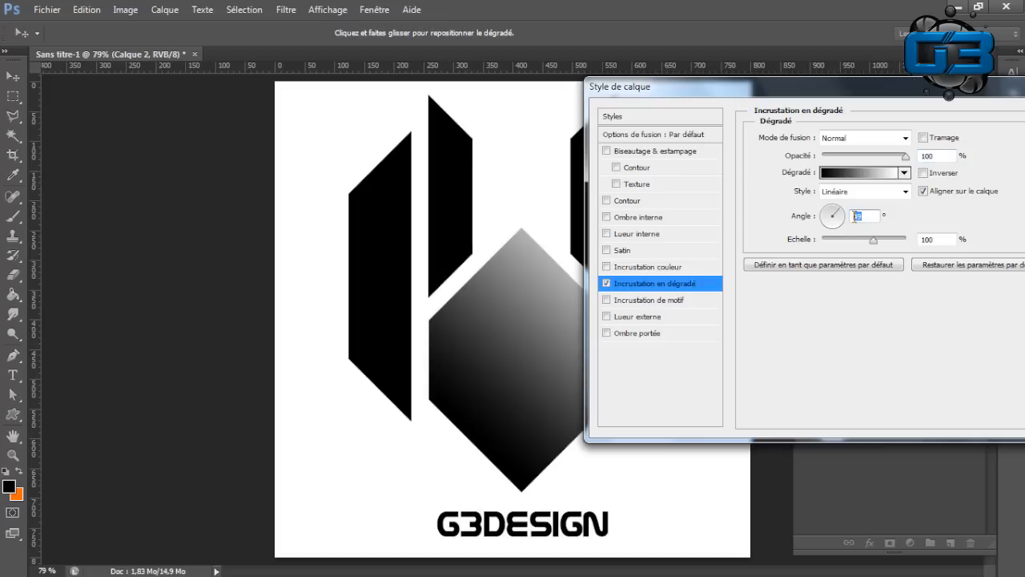
text(45)
- Try the gradient overlay at an angle of -93° and return the angle to 90°
drag(713, 89, 612, 91)
click(731, 232)
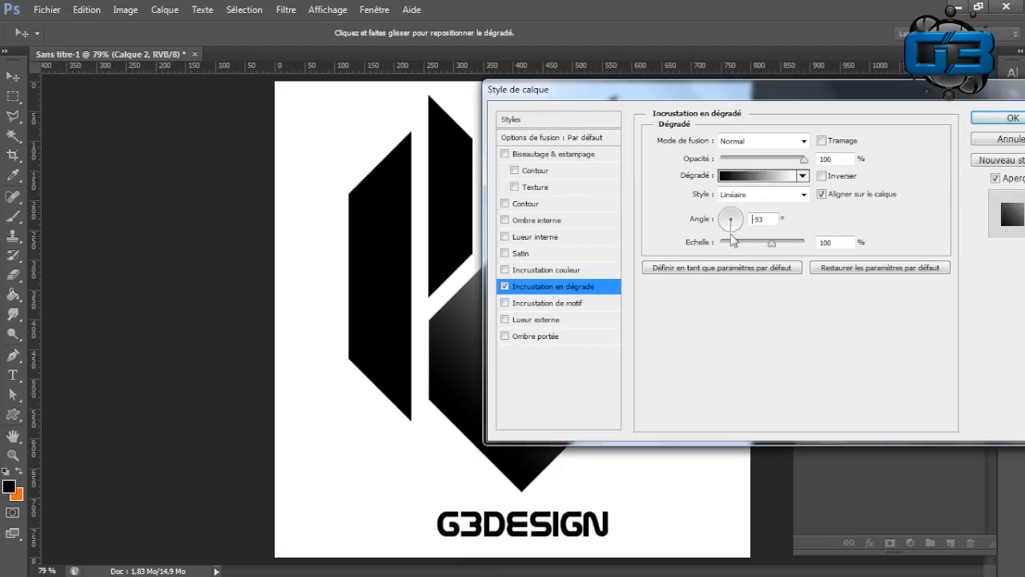
click(729, 224)
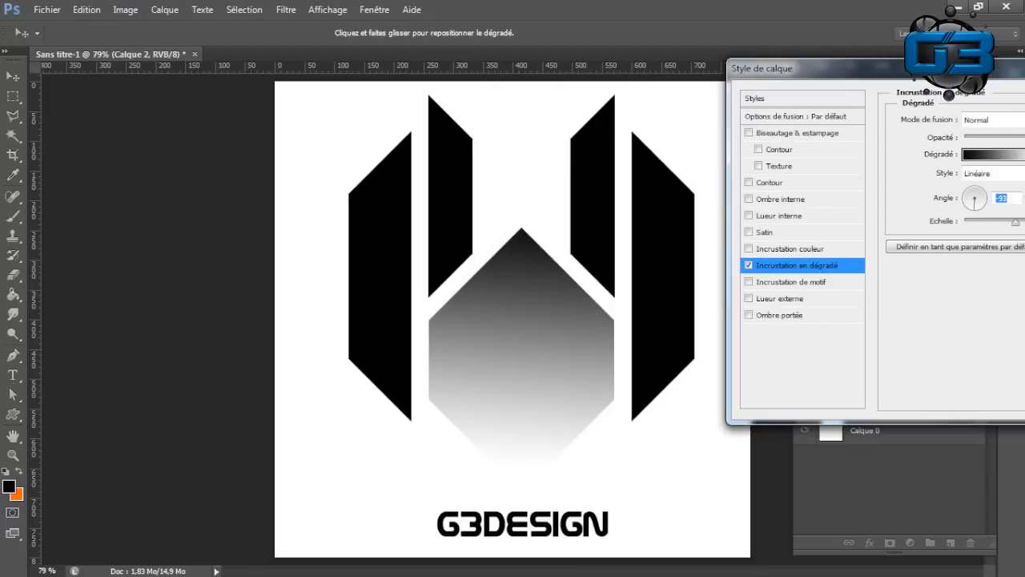
drag(960, 75, 685, 126)
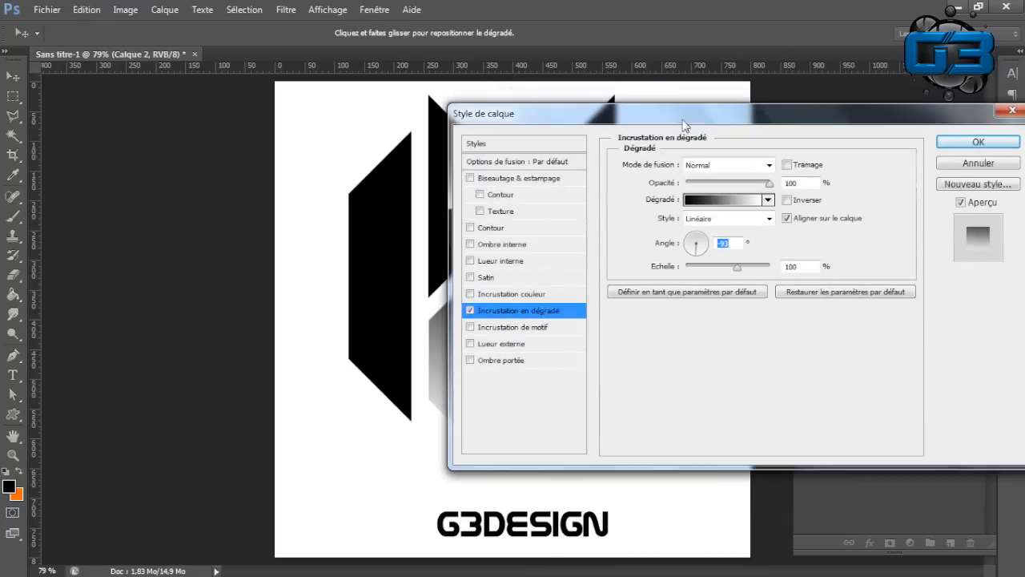
drag(700, 255, 712, 246)
drag(712, 237, 697, 221)
drag(772, 112, 1010, 78)
drag(705, 80, 558, 91)
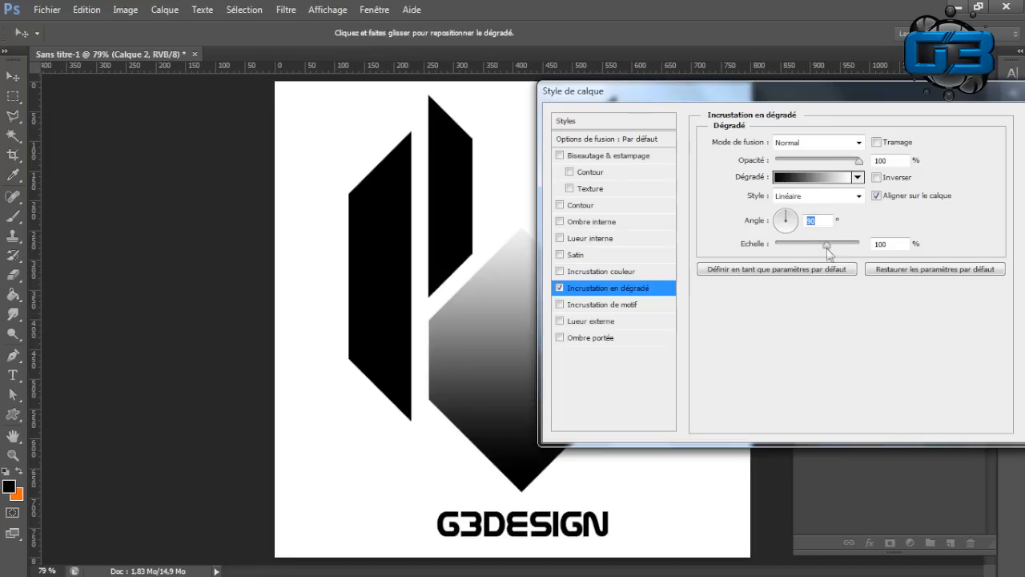
- Try the gradient overlay's scale at its minimum and at 150%, viewing the central shape each time
drag(828, 248, 743, 250)
drag(700, 98, 863, 104)
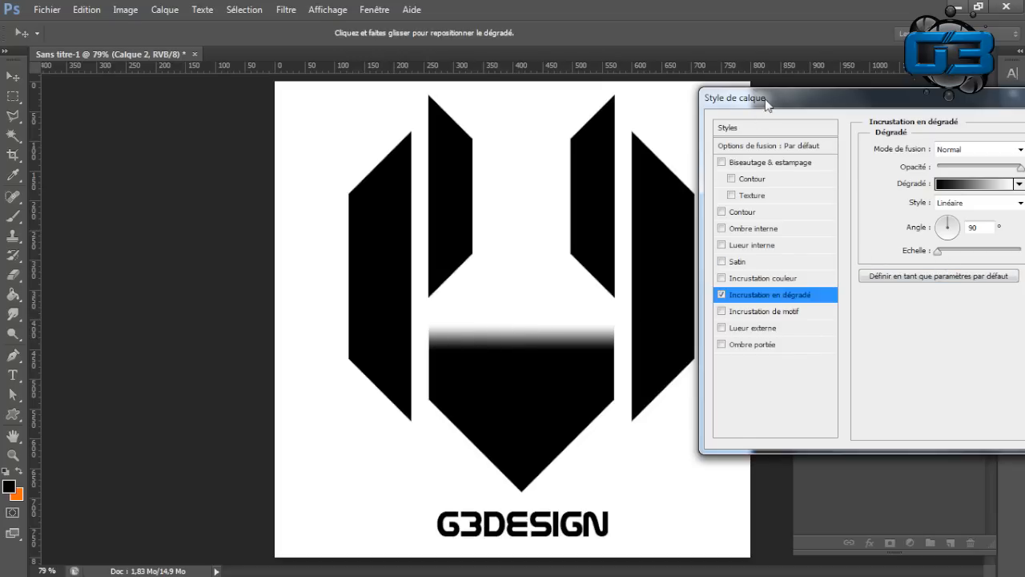
drag(766, 105, 540, 126)
drag(712, 278, 803, 277)
drag(752, 124, 939, 91)
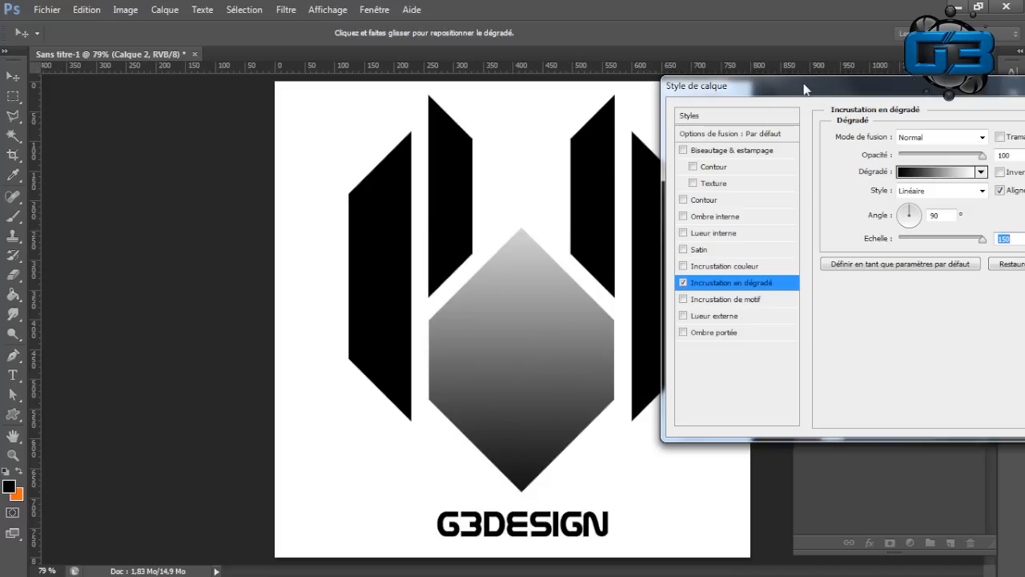
- Set the gradient overlay's scale to 100% and apply the layer style to Calque 2
drag(805, 88, 726, 107)
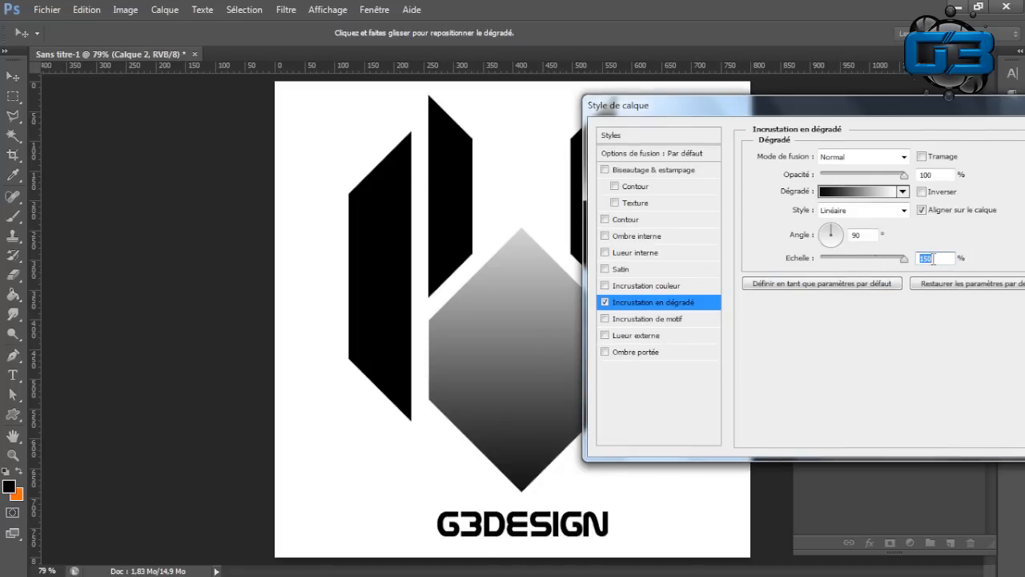
text(100)
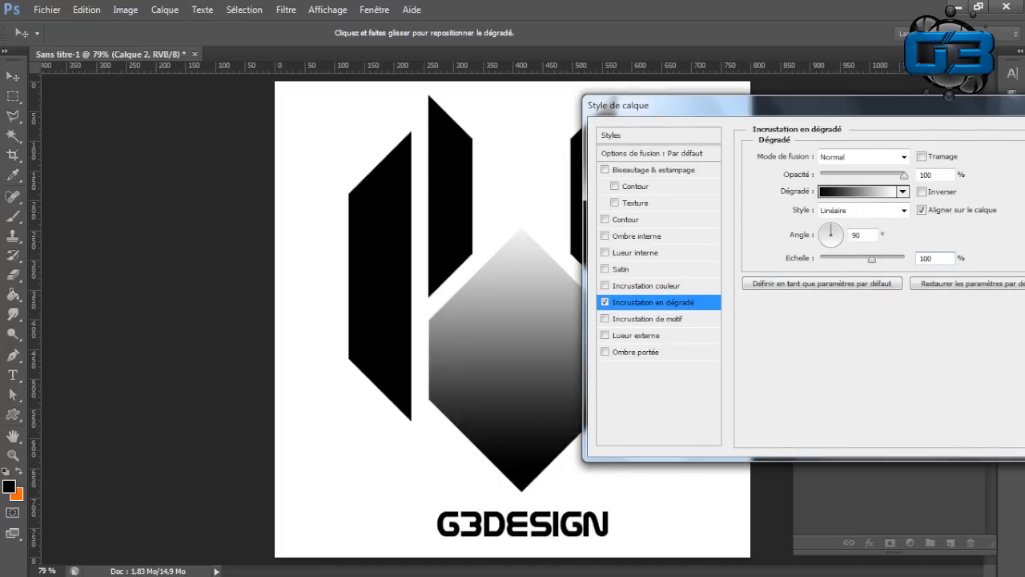
key(Return)
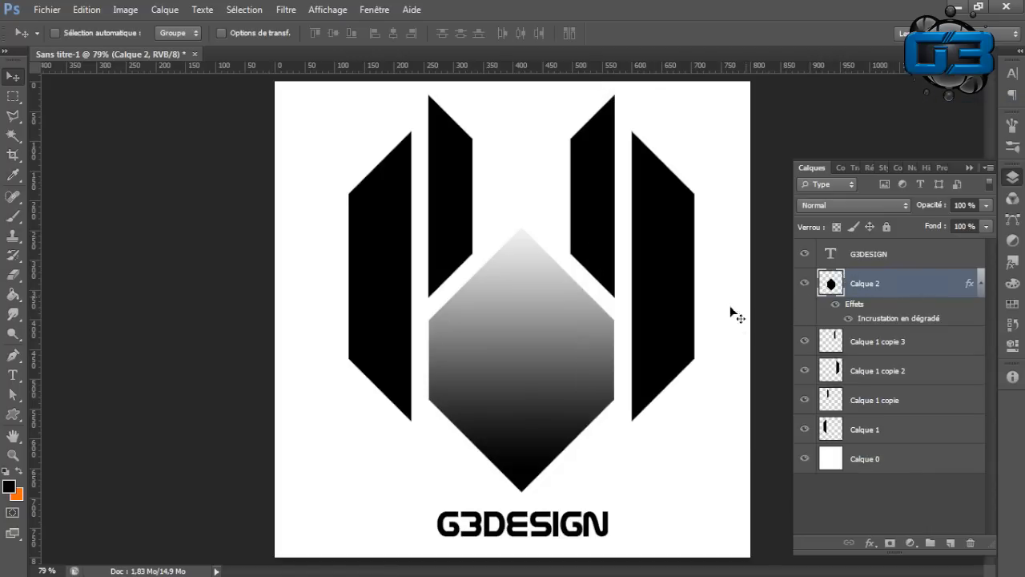
- Add a Biseautage & estampage effect to Calque 2 with a size of 46 px
double_click(924, 287)
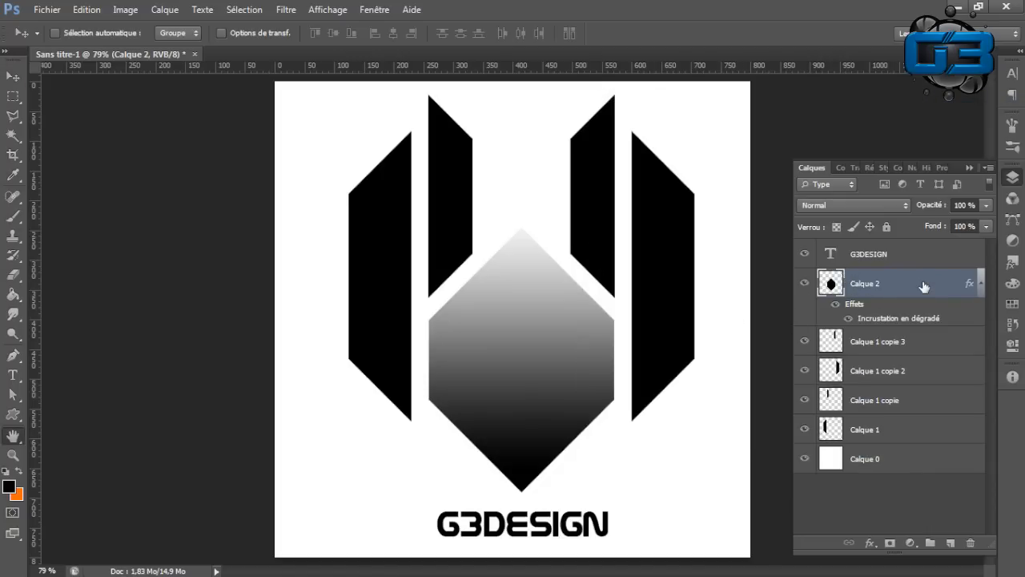
drag(797, 112, 789, 91)
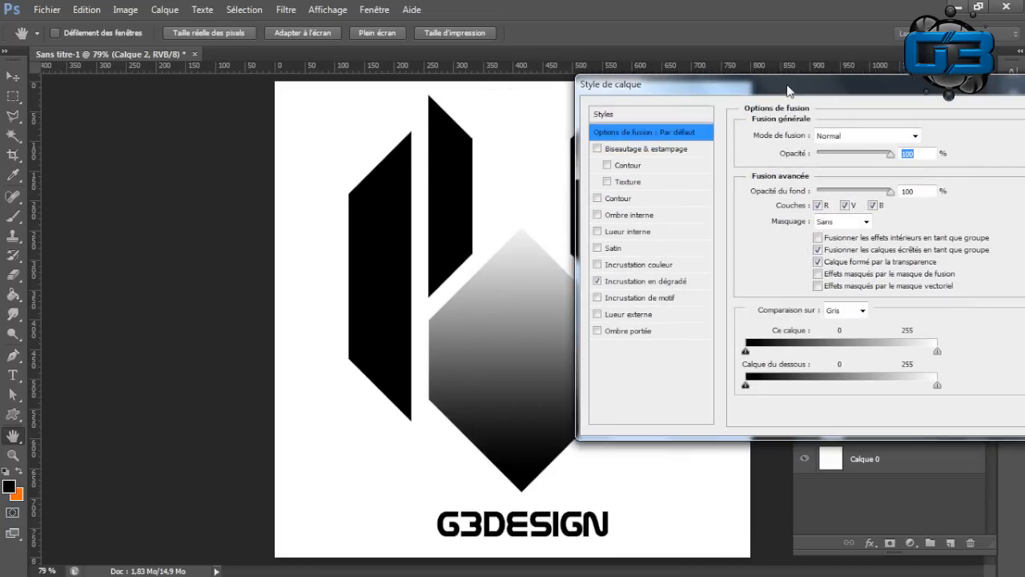
click(597, 149)
click(609, 151)
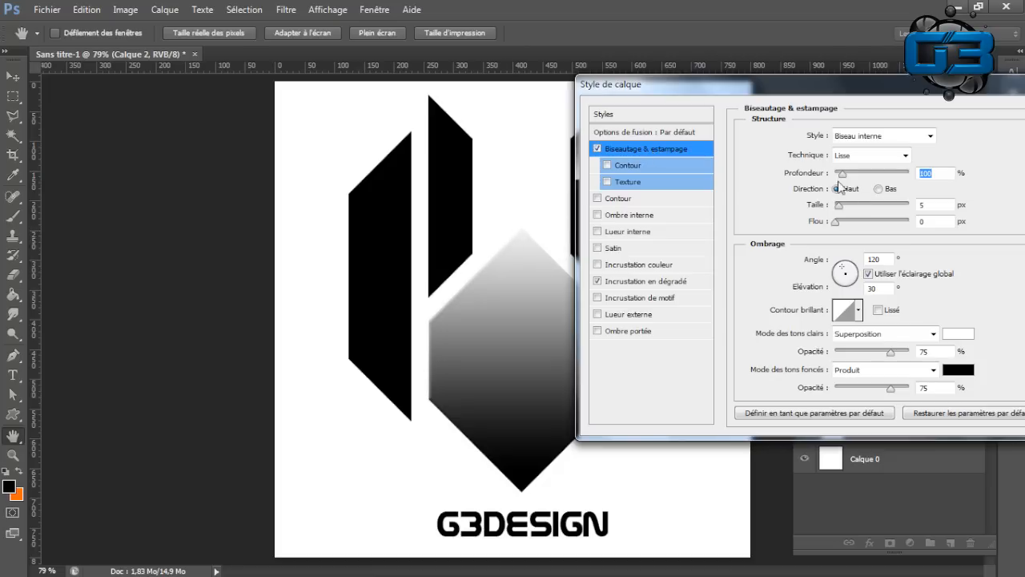
drag(841, 210, 854, 210)
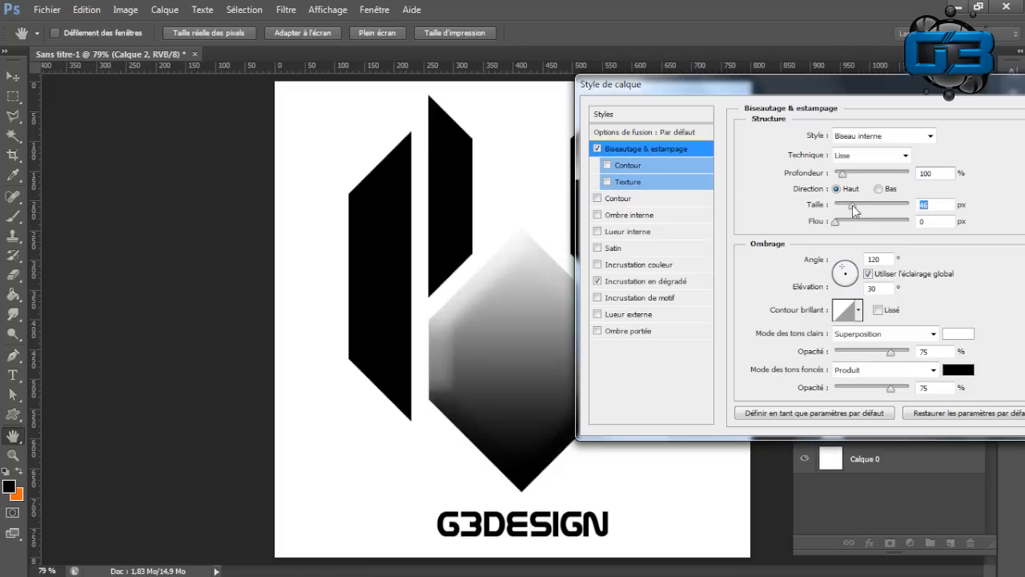
drag(708, 85, 931, 69)
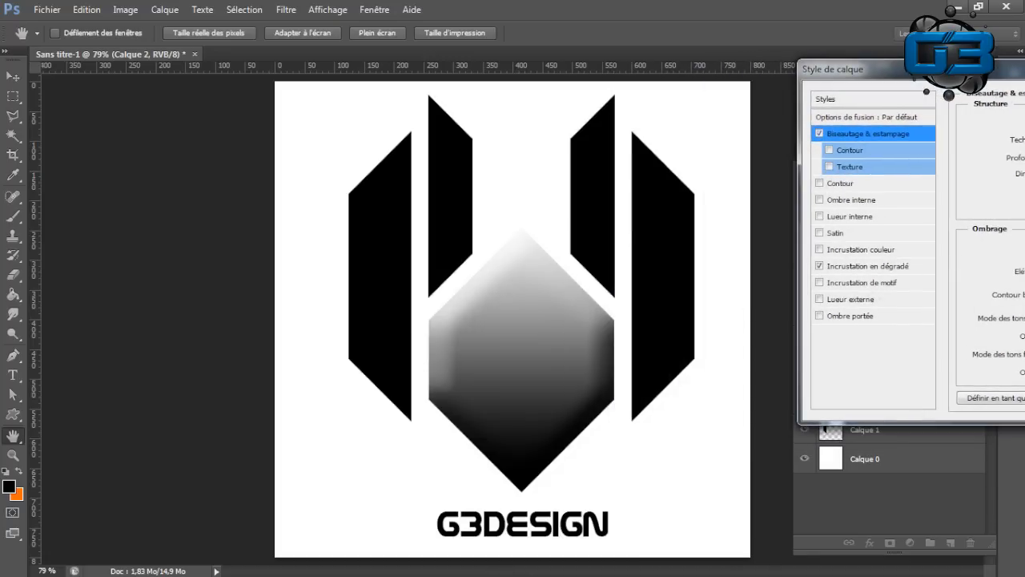
drag(930, 69, 765, 56)
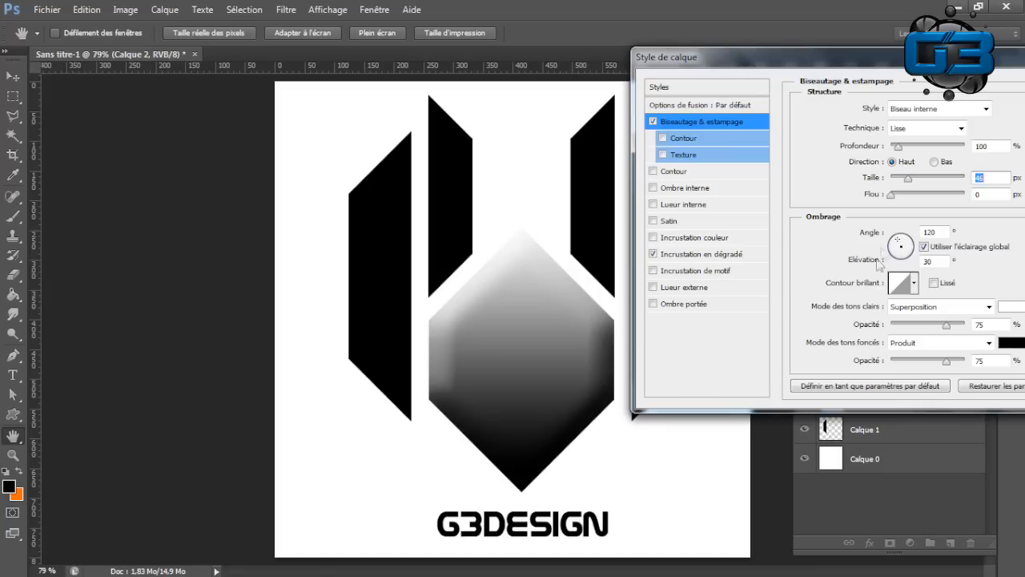
- Set the bevel's depth to 1000% and view the effect on the whole central shape
drag(909, 59, 867, 74)
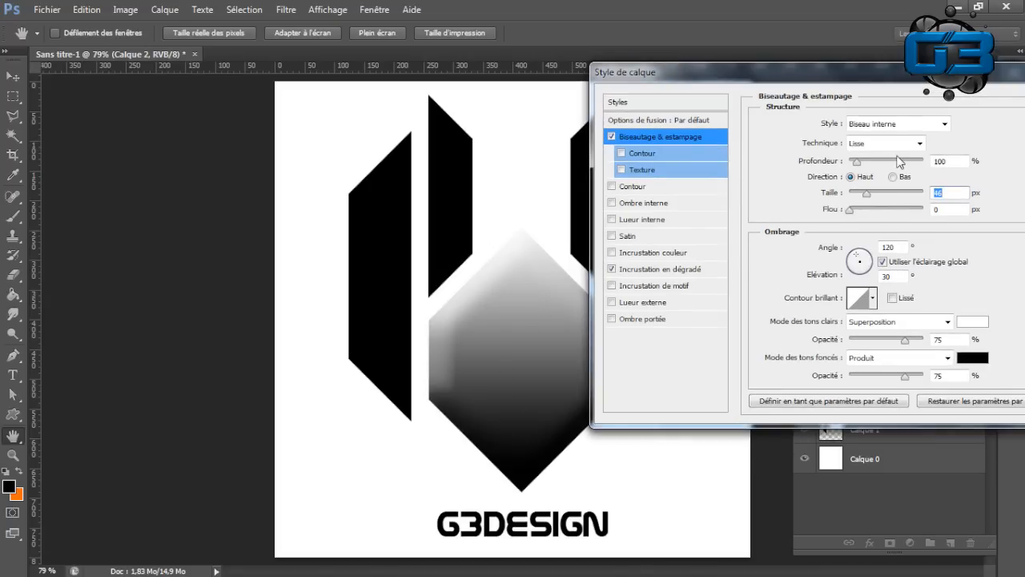
drag(856, 164, 929, 160)
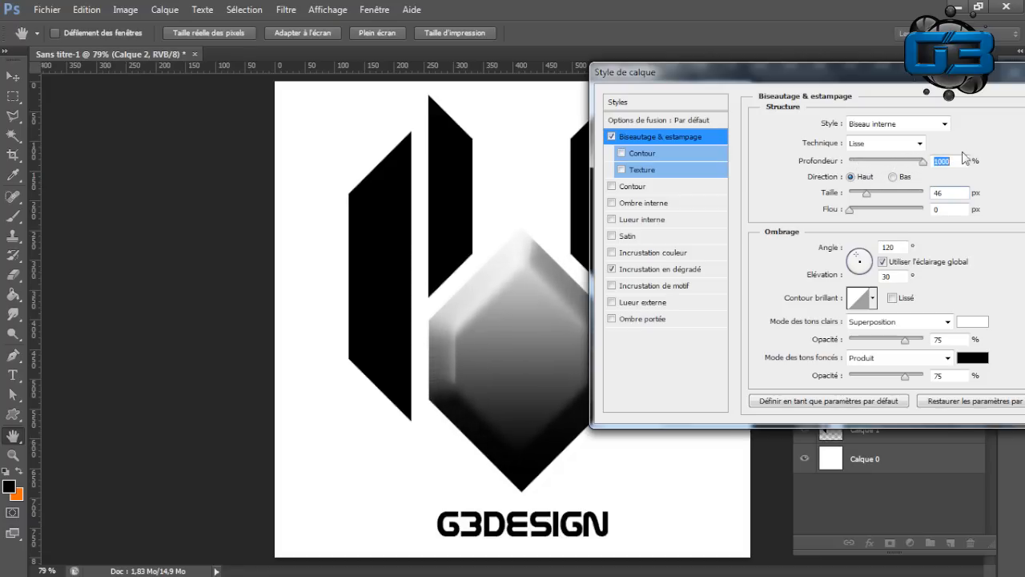
drag(697, 72, 857, 87)
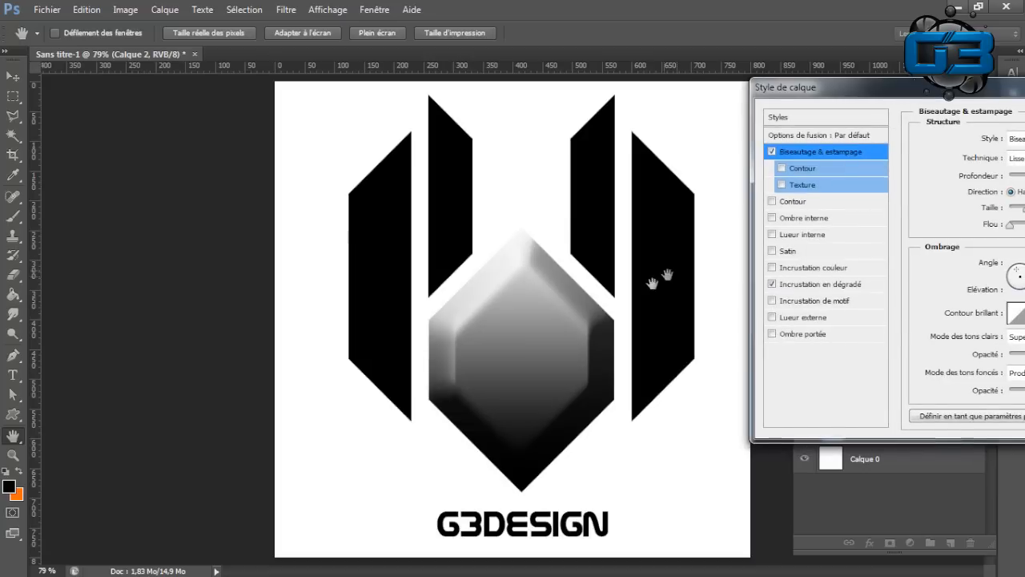
- Set the bevel's technique to Ciselage marqué and compare the Bas and Haut directions on the central shape
drag(926, 94, 818, 104)
click(922, 175)
click(922, 196)
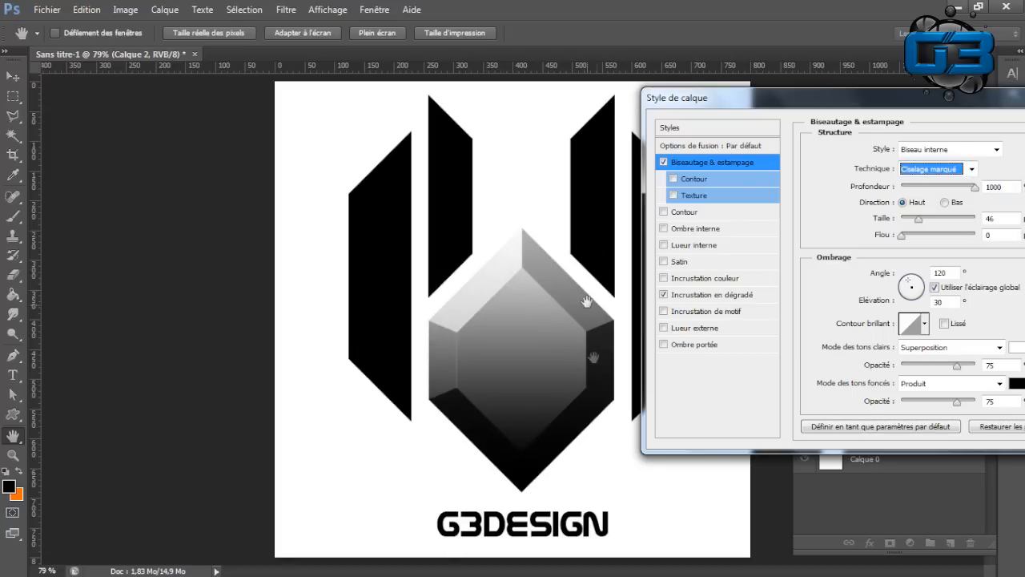
drag(770, 112, 962, 153)
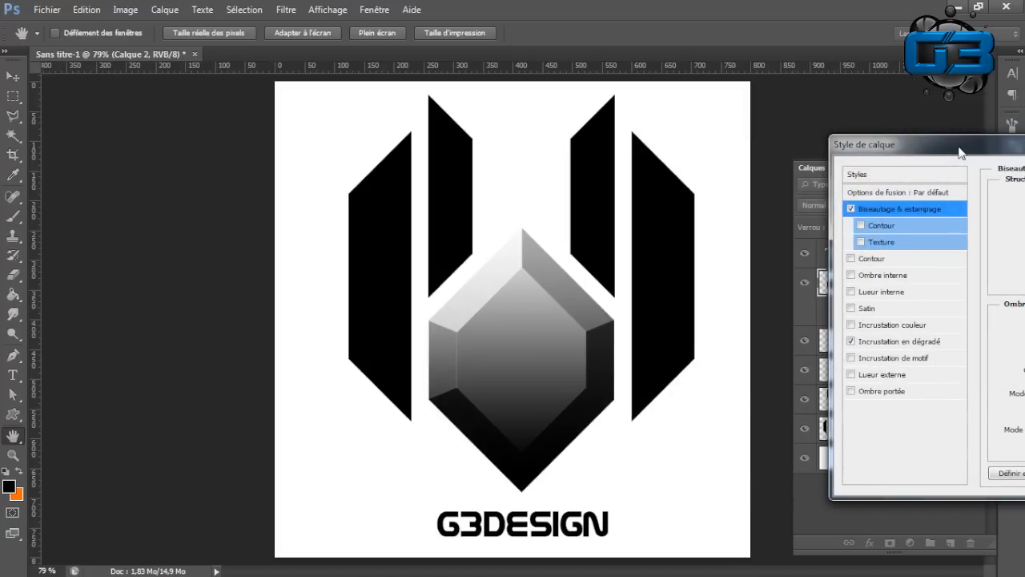
drag(961, 153, 721, 129)
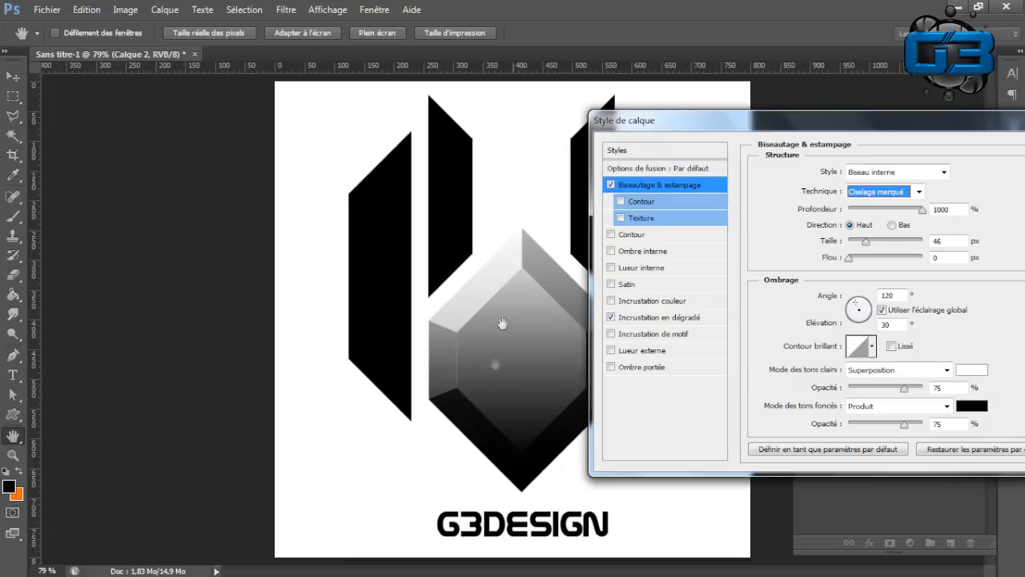
click(891, 225)
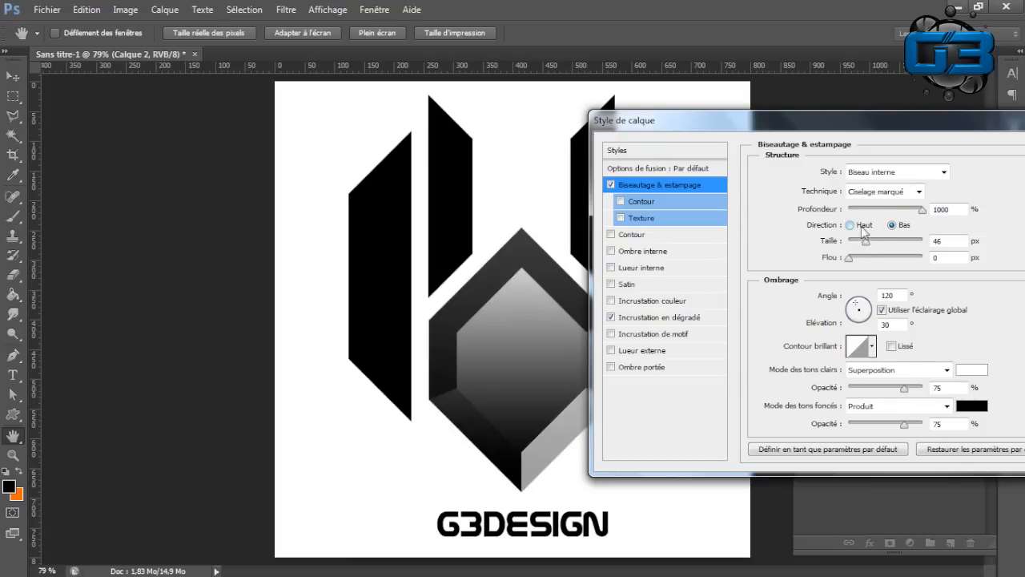
click(852, 227)
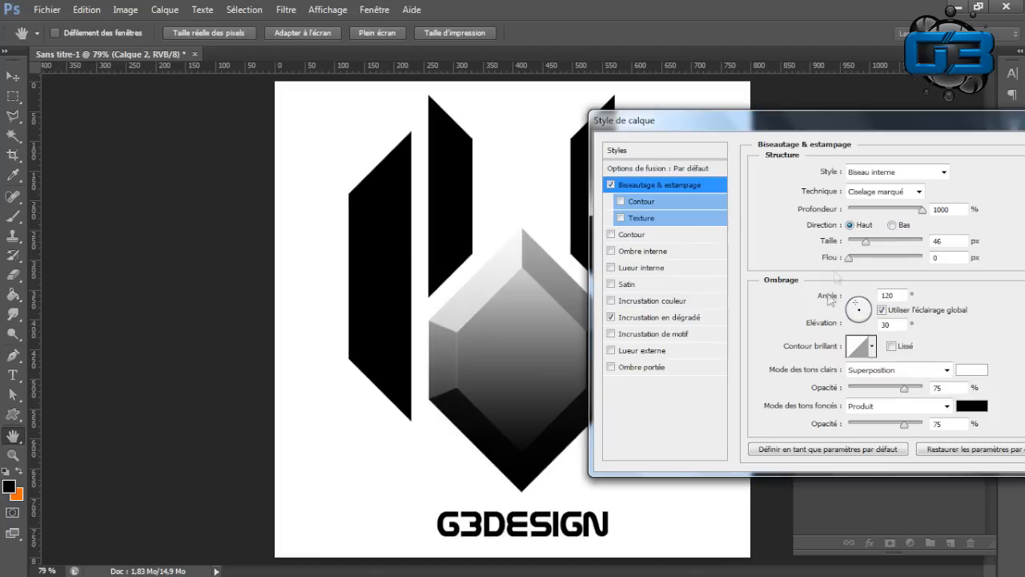
- Set the bevel's size to 5 px and its depth to 100%
drag(920, 216, 856, 250)
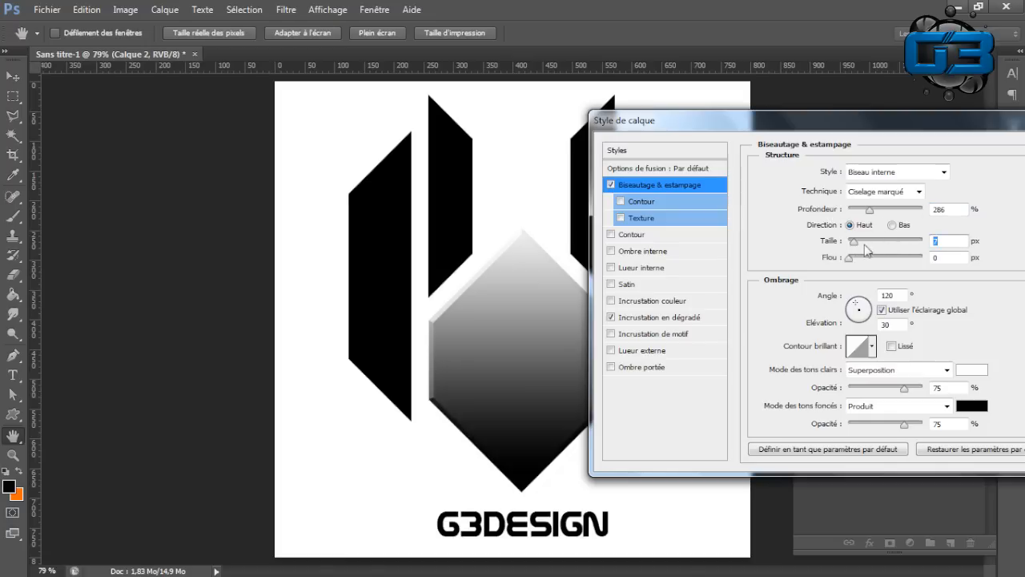
text(5)
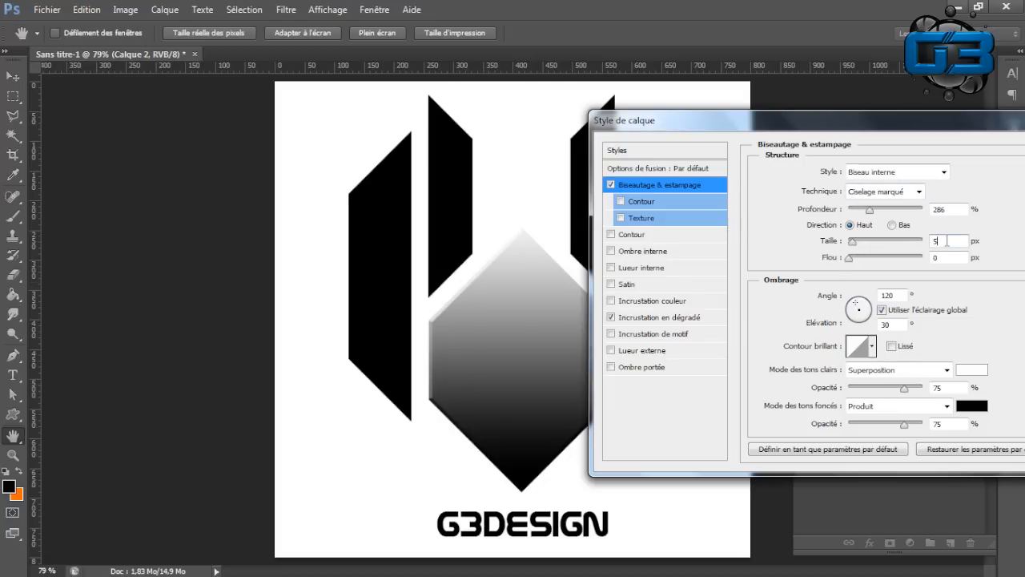
drag(951, 212, 925, 211)
text(100)
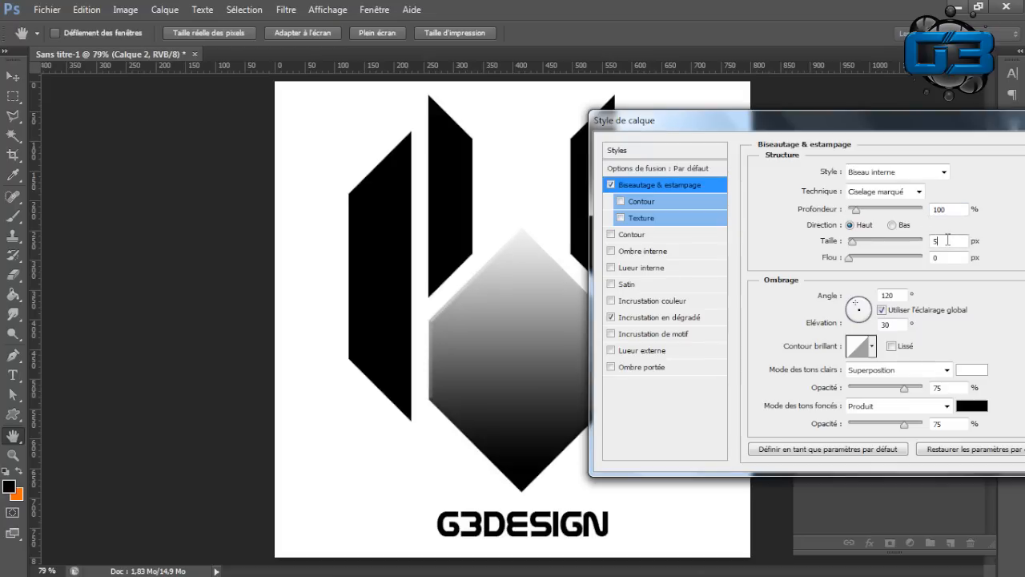
drag(683, 121, 783, 97)
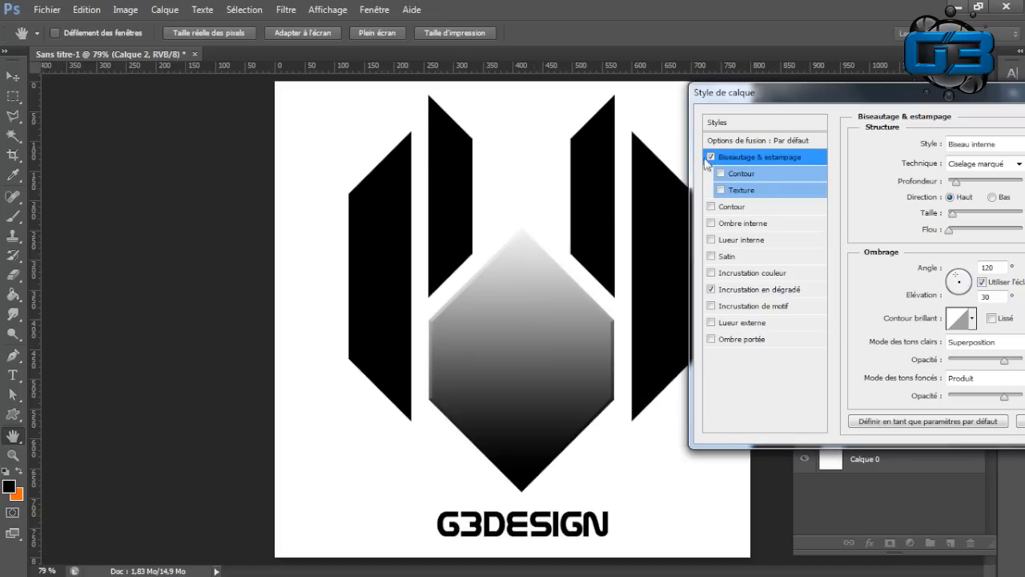
- Switch the bevel's direction to Bas and apply the layer style to Calque 2
click(993, 197)
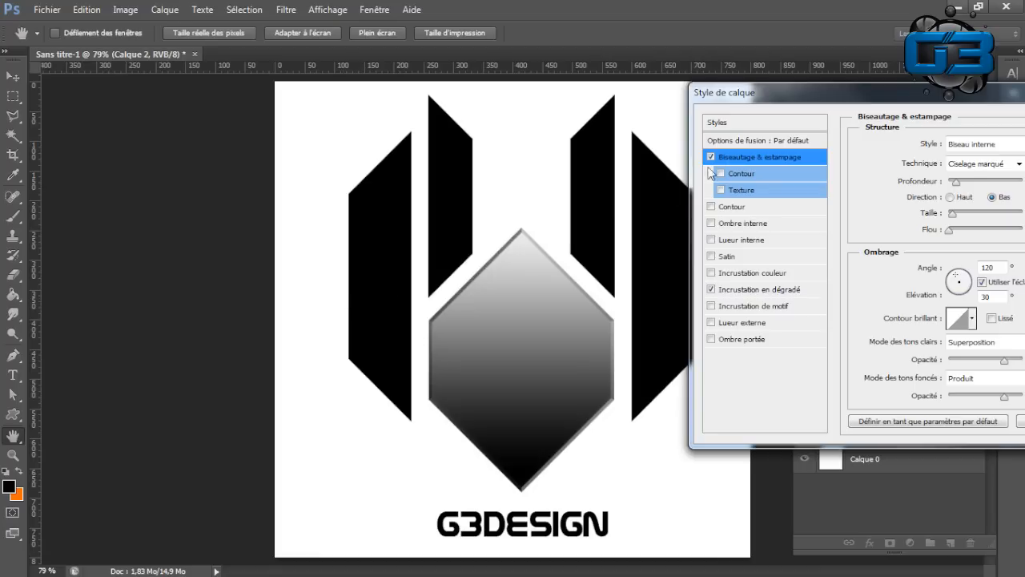
drag(853, 100, 543, 105)
click(855, 132)
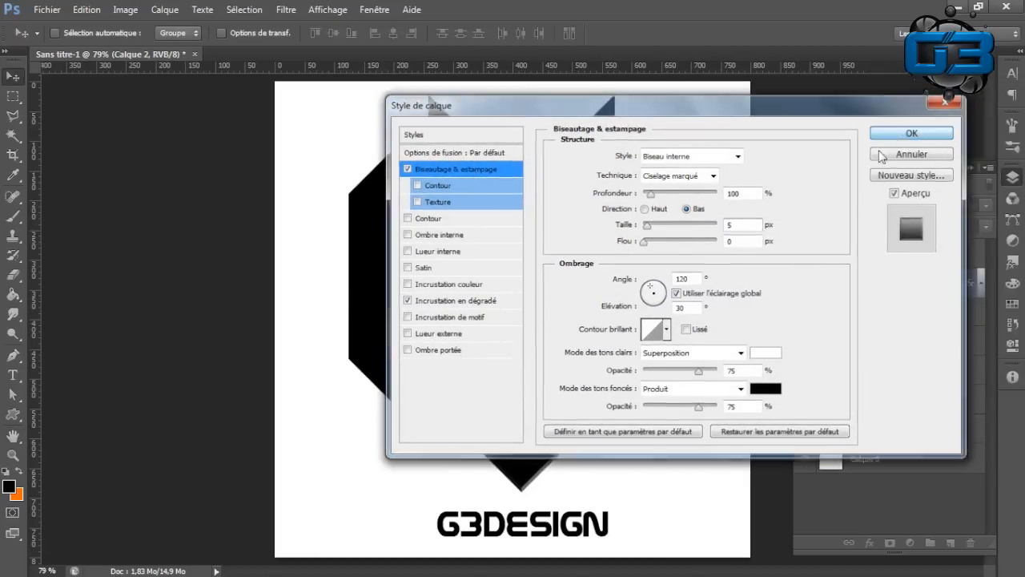
- Hide Calque 2's effects, look through the file formats offered for saving without saving, and show the effects again
click(837, 305)
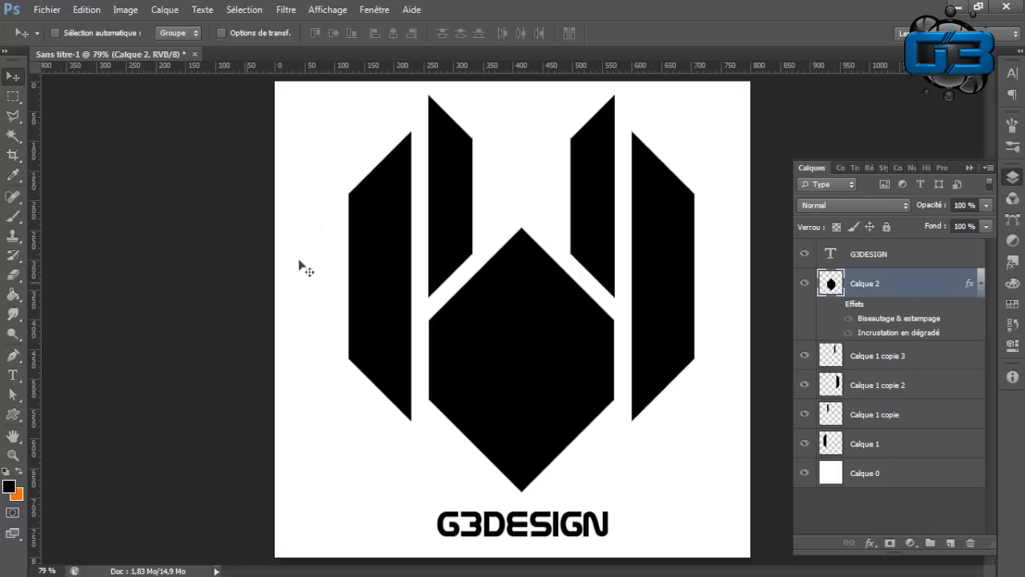
click(37, 9)
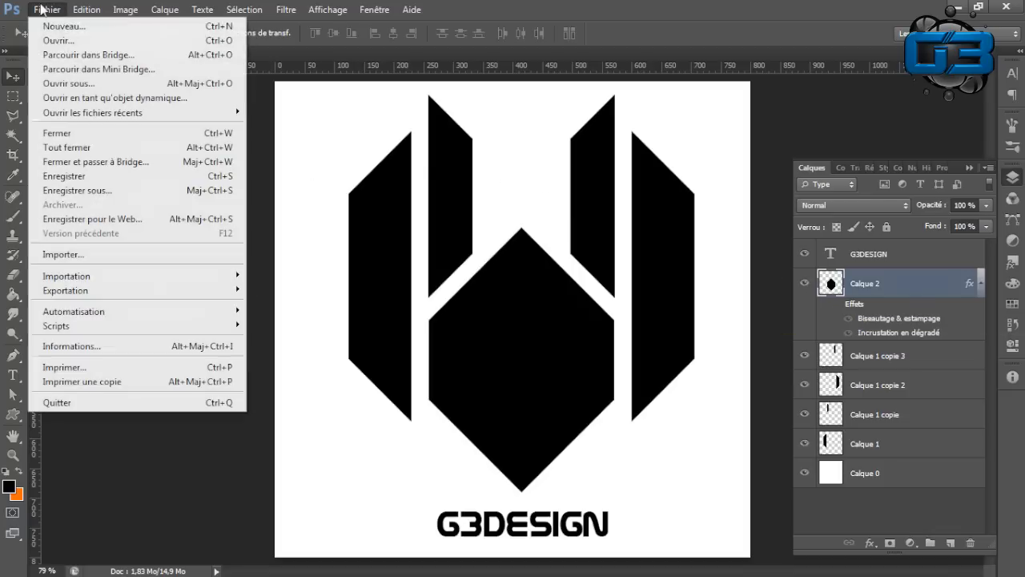
click(99, 201)
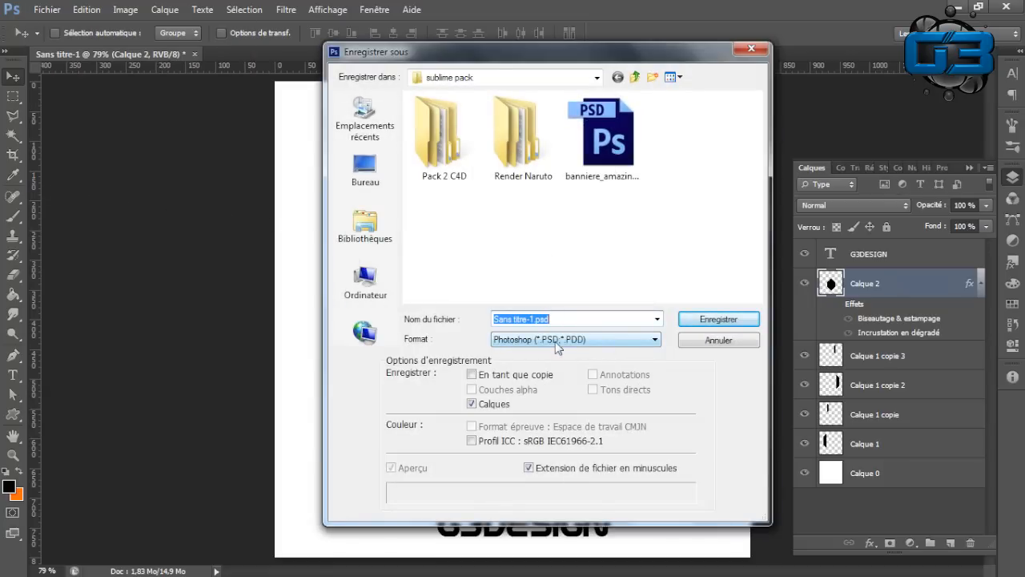
click(558, 345)
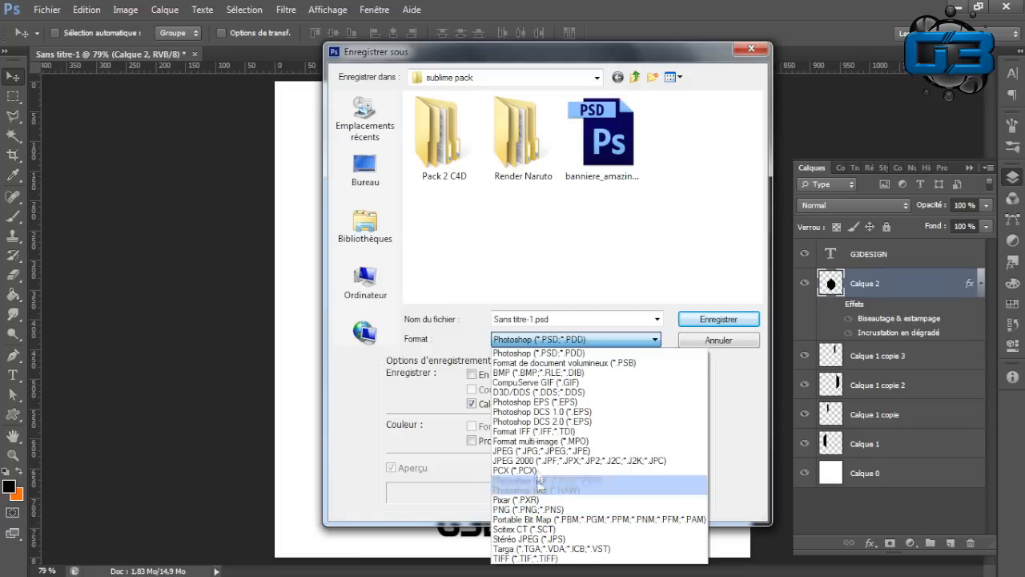
click(735, 345)
click(735, 345)
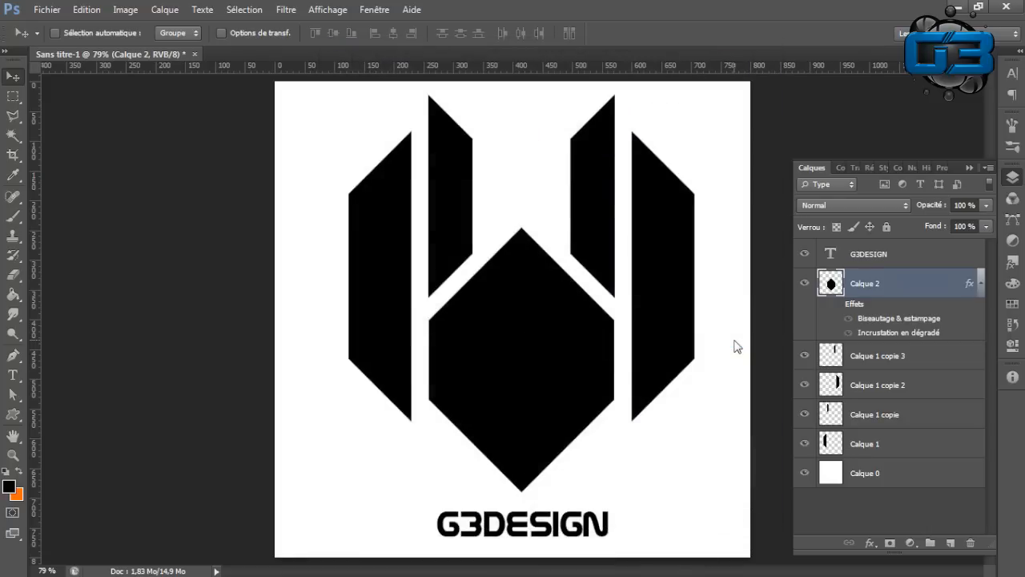
click(835, 305)
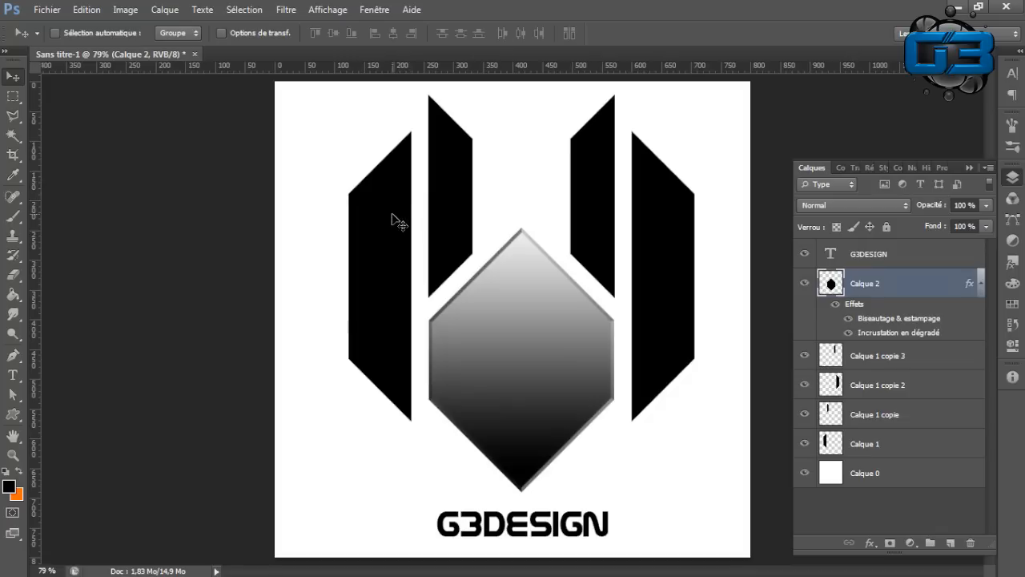
- Copy Calque 2's layer style and paste it onto Calque 1 copie 3
double_click(933, 364)
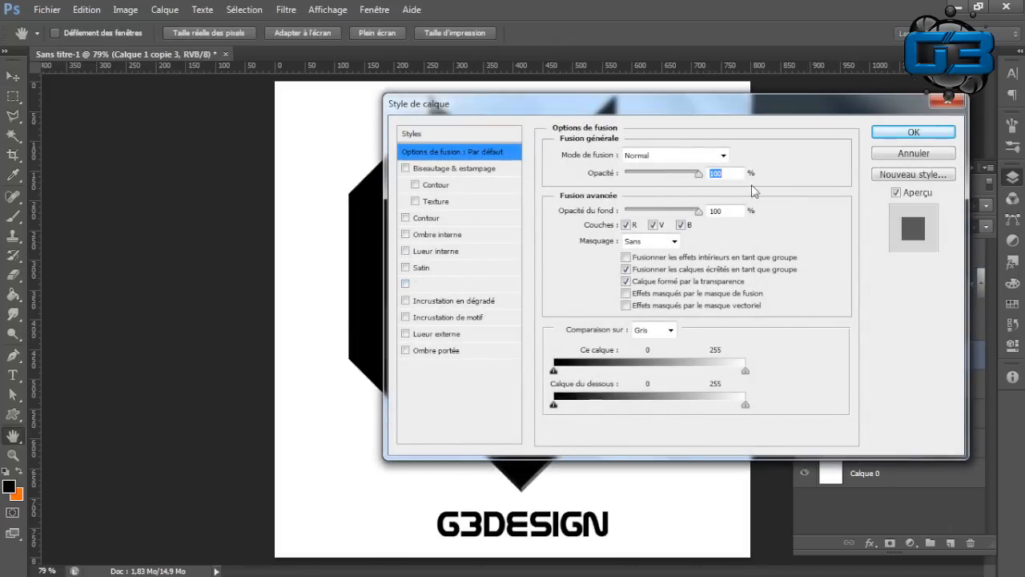
click(910, 155)
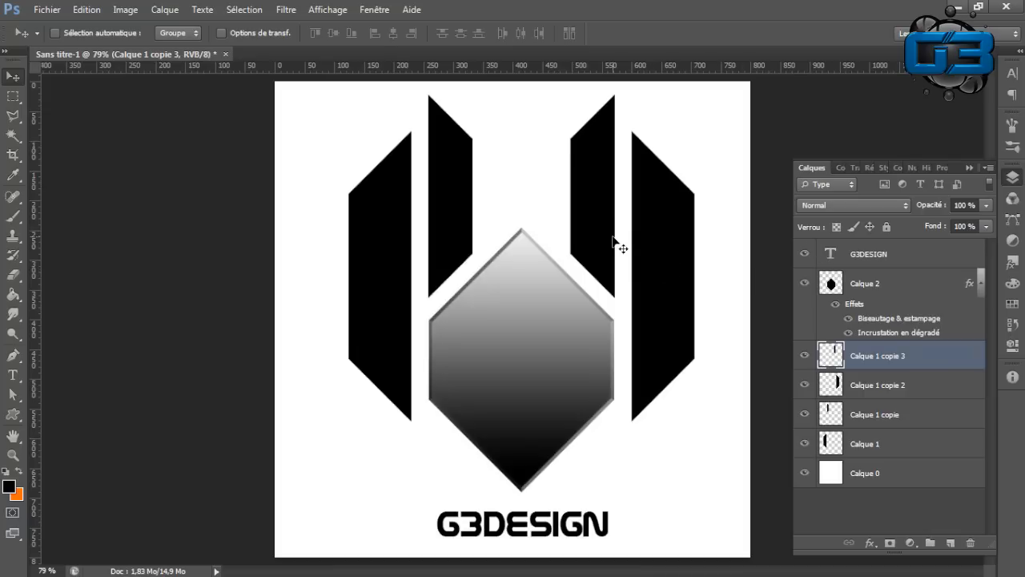
click(919, 294)
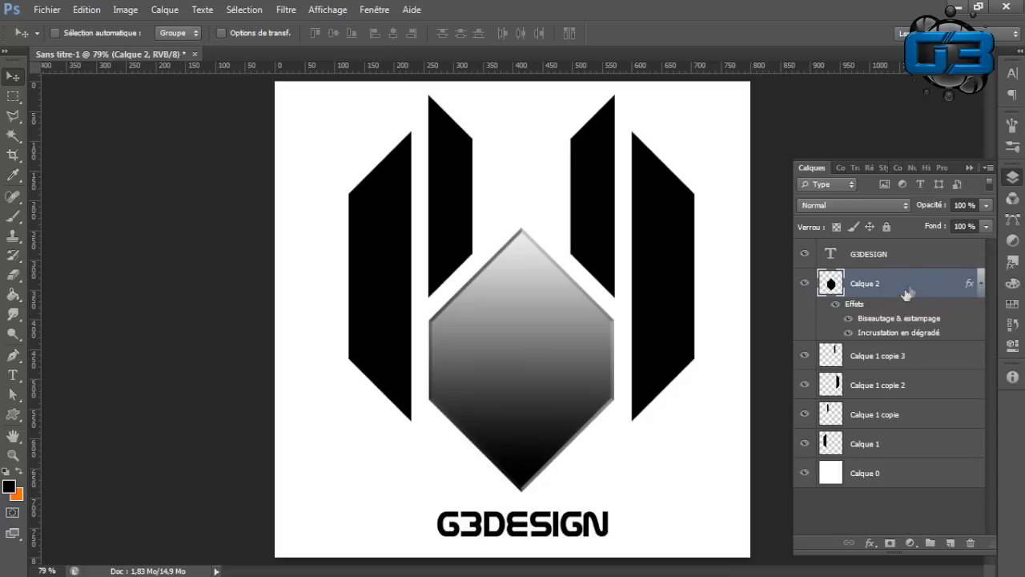
right_click(912, 289)
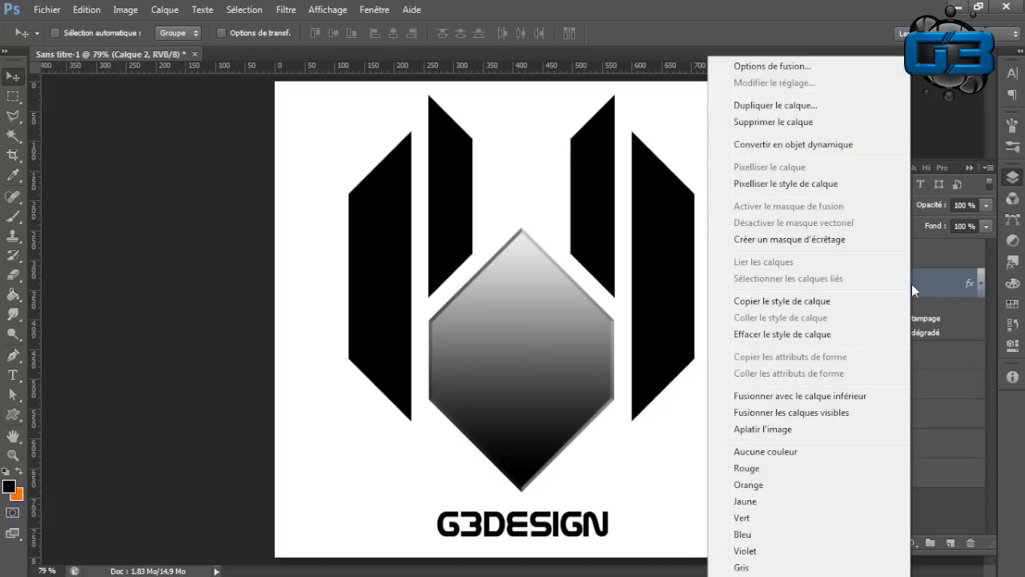
click(777, 301)
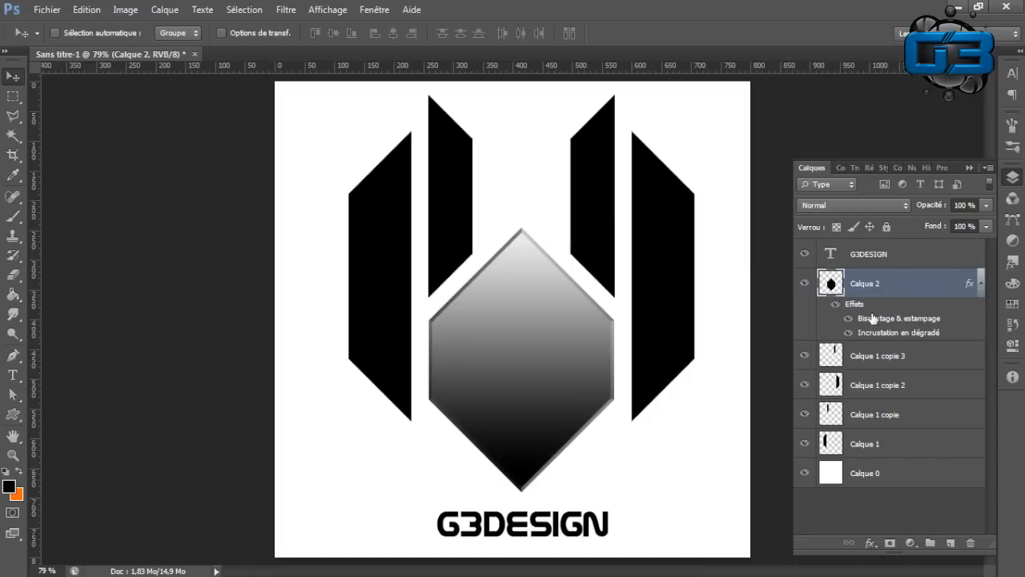
right_click(928, 359)
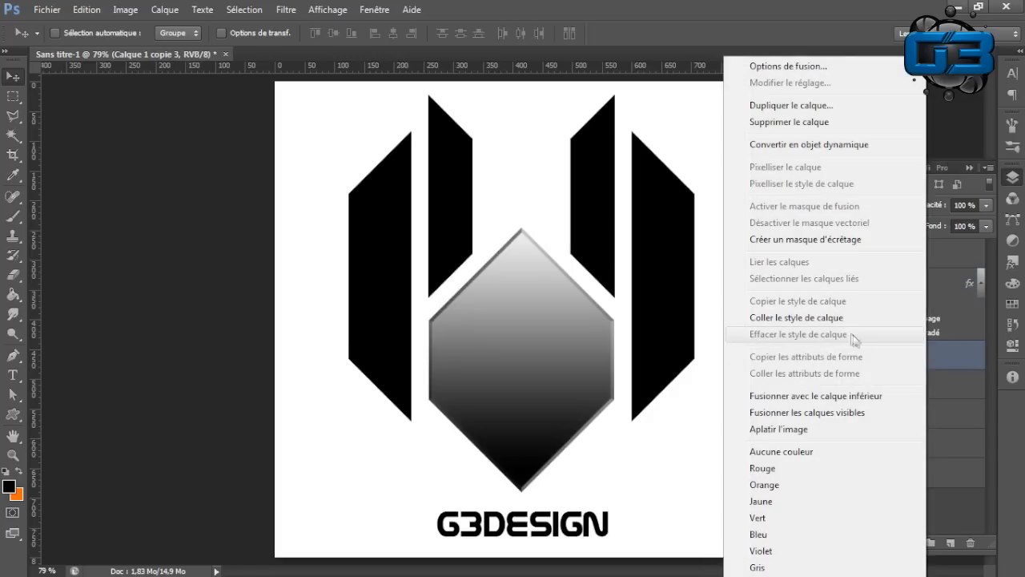
click(839, 319)
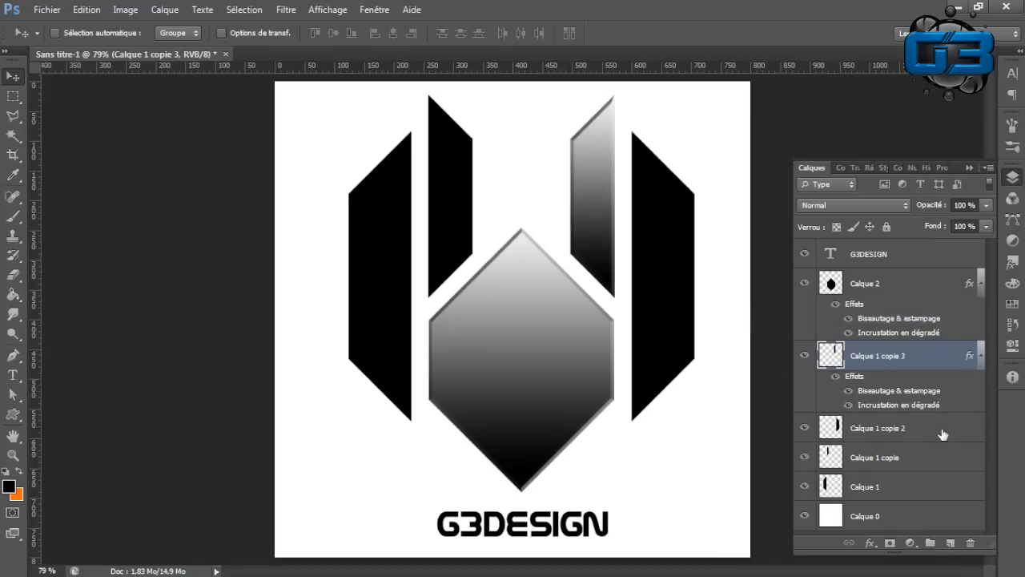
- Paste the copied layer style onto Calque 1 copie 2, Calque 1 copie and Calque 1
right_click(899, 430)
click(801, 319)
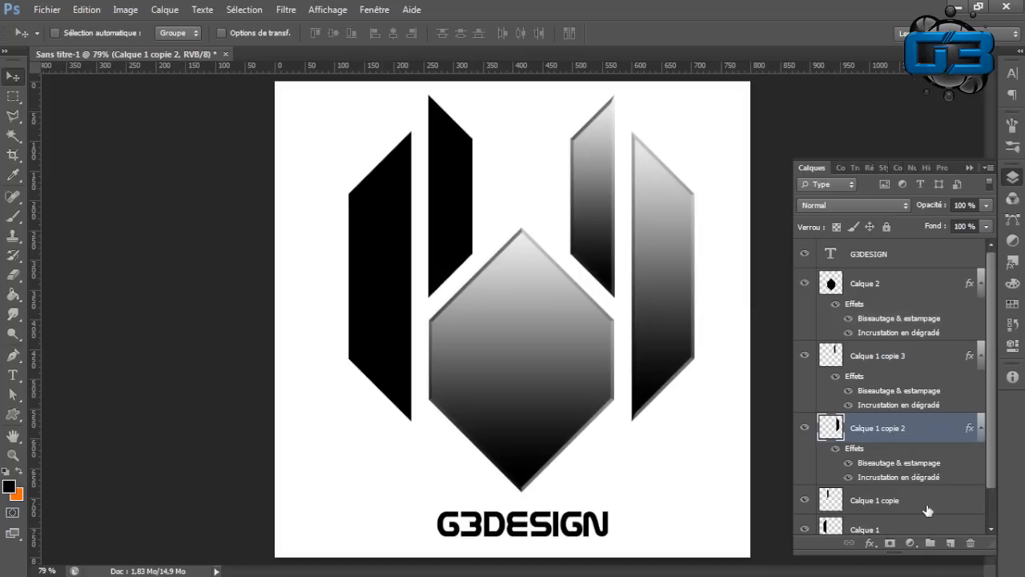
right_click(928, 499)
click(825, 319)
scroll(878, 399, down, 1)
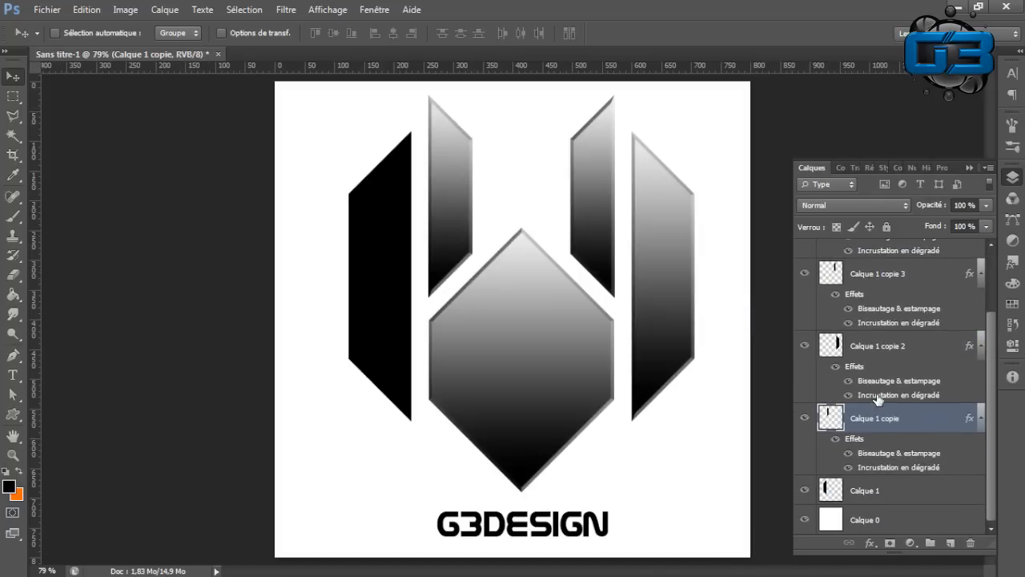
right_click(908, 495)
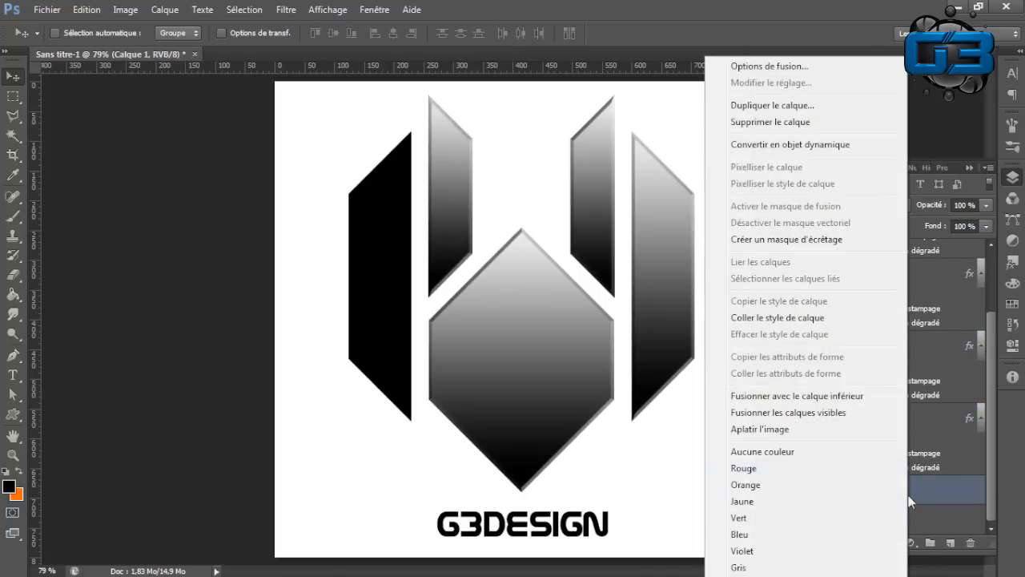
click(785, 318)
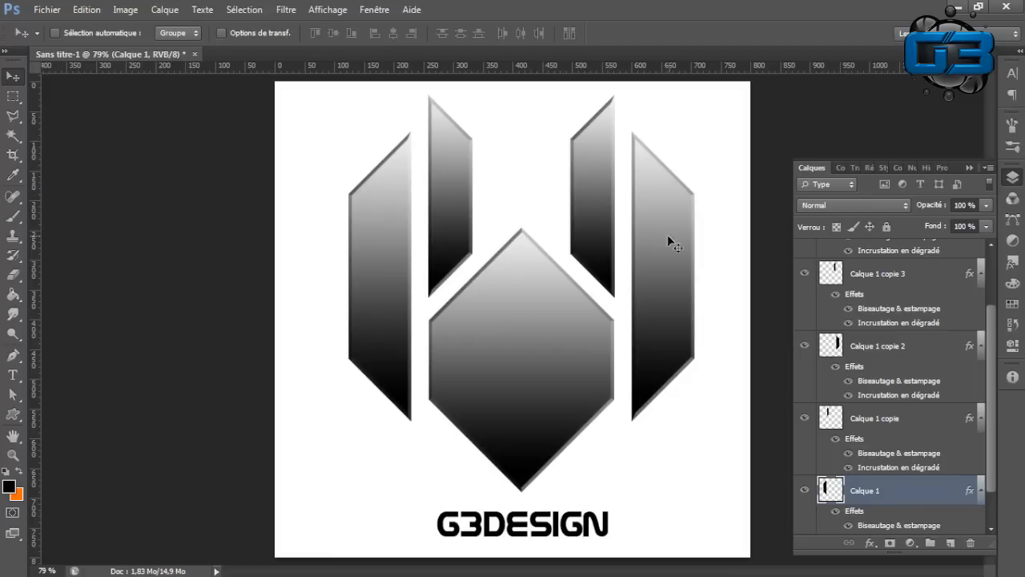
- Flip the two outer shapes on Calque 1 and Calque 1 copie 2 vertically
ctrl+click(903, 349)
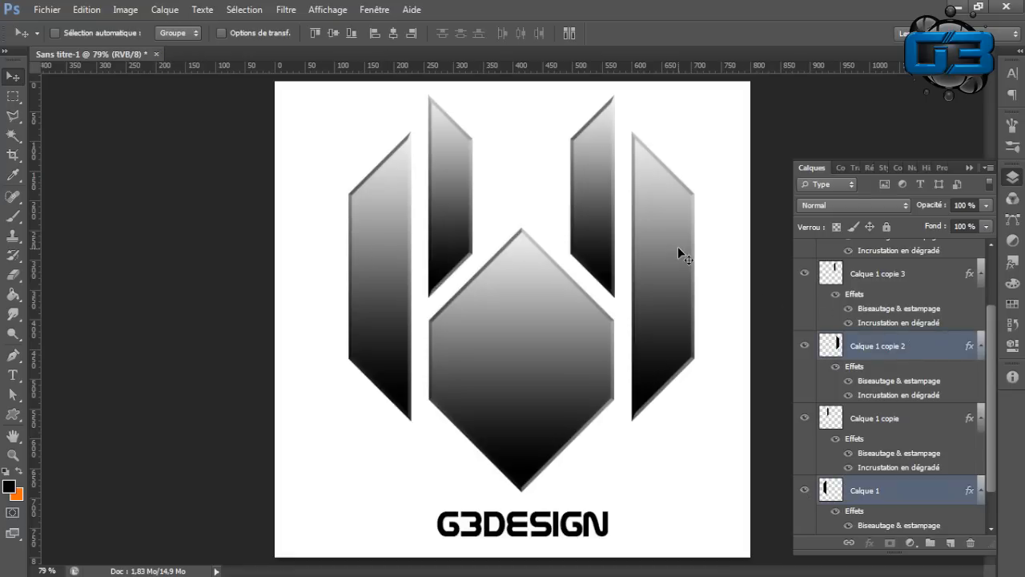
click(87, 11)
mouse_move(158, 307)
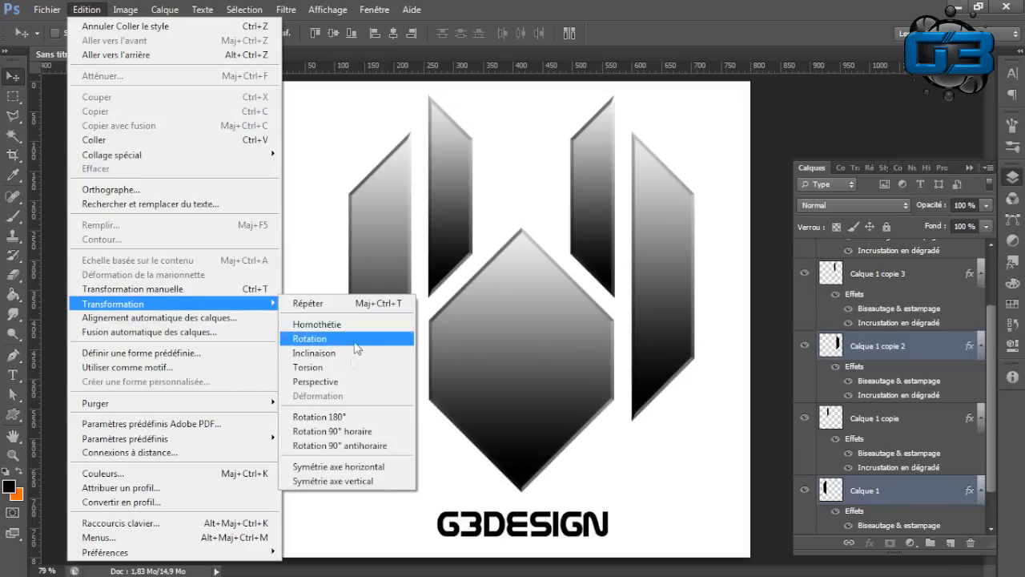
click(343, 481)
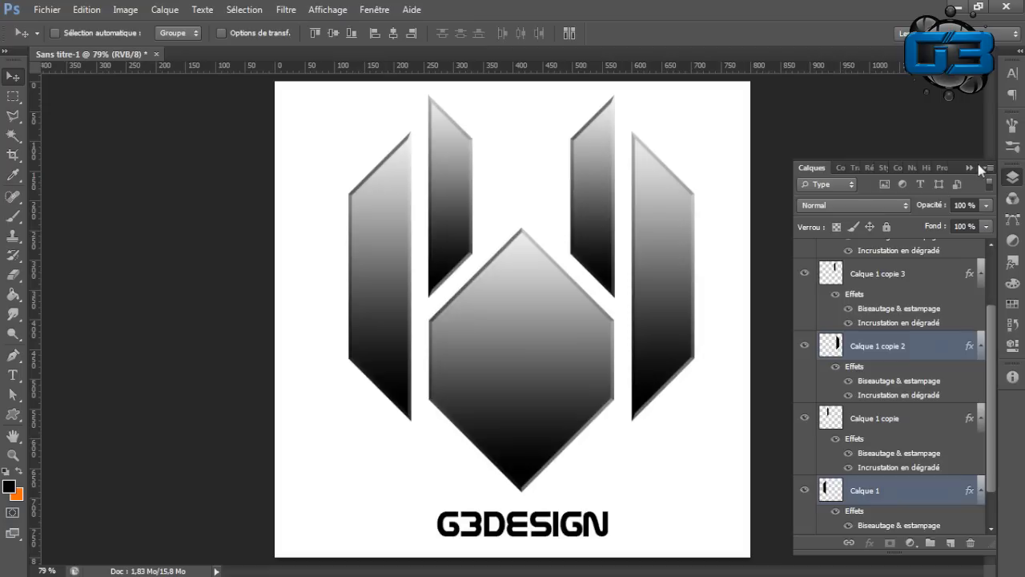
- Import 26.jpg from the sublime pack folder directly above Calque 2
scroll(963, 251, up, 3)
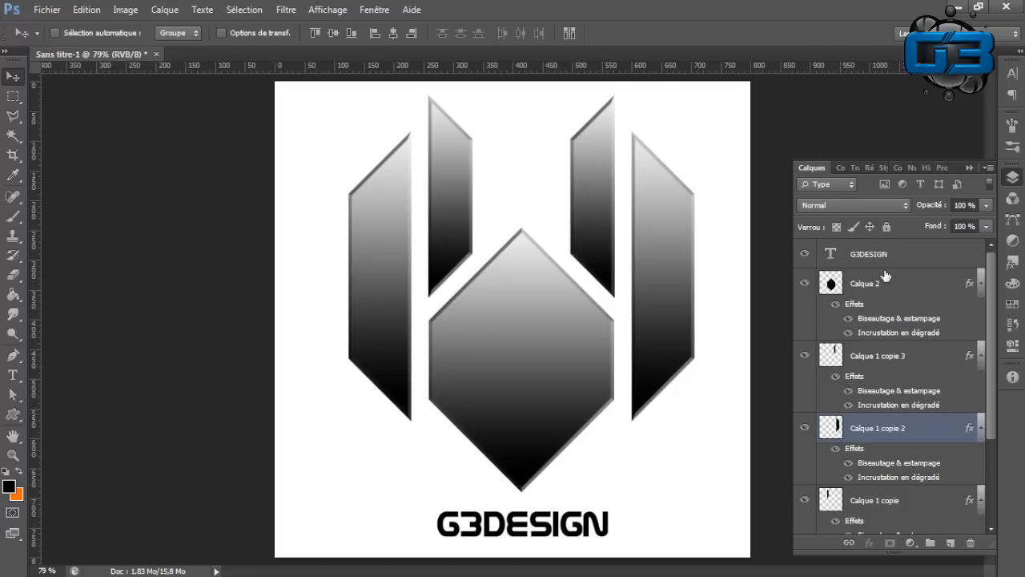
click(850, 282)
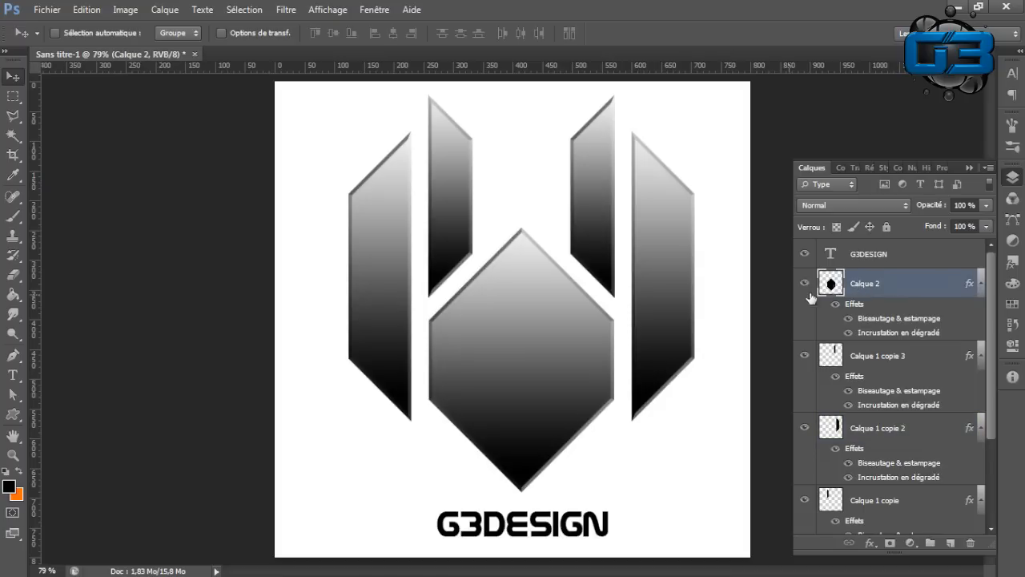
click(59, 13)
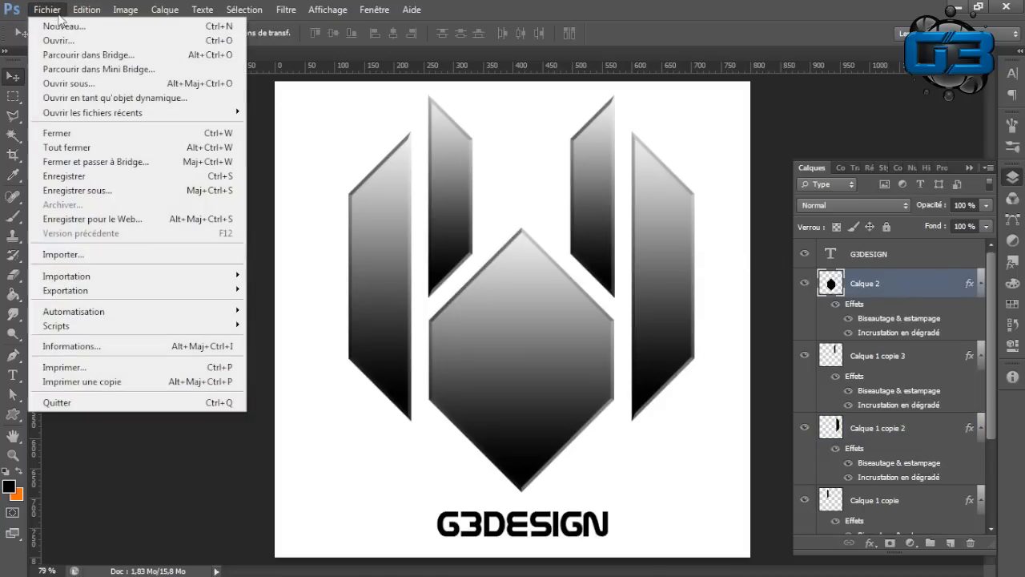
click(98, 254)
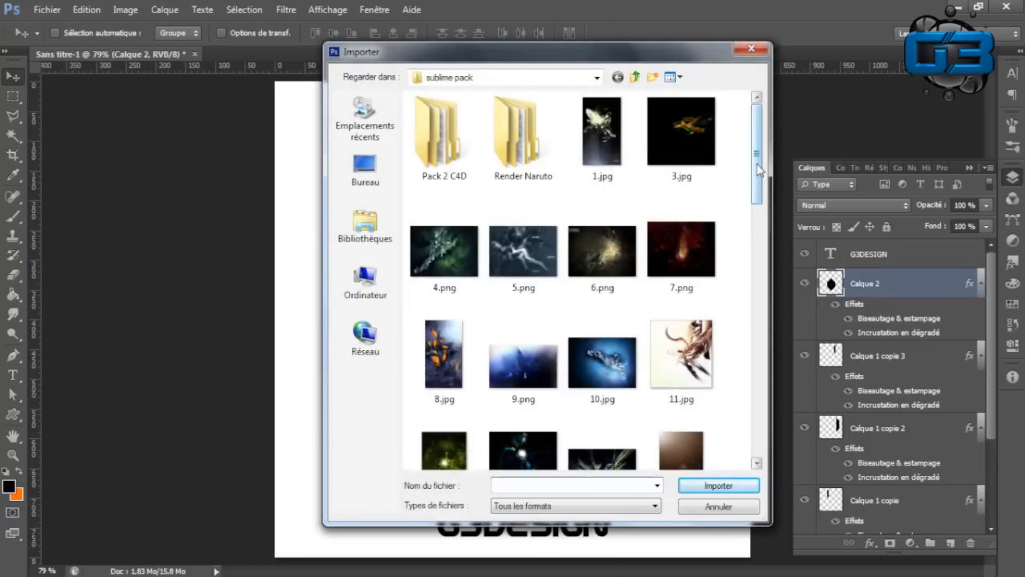
scroll(751, 233, down, 3)
scroll(751, 234, down, 2)
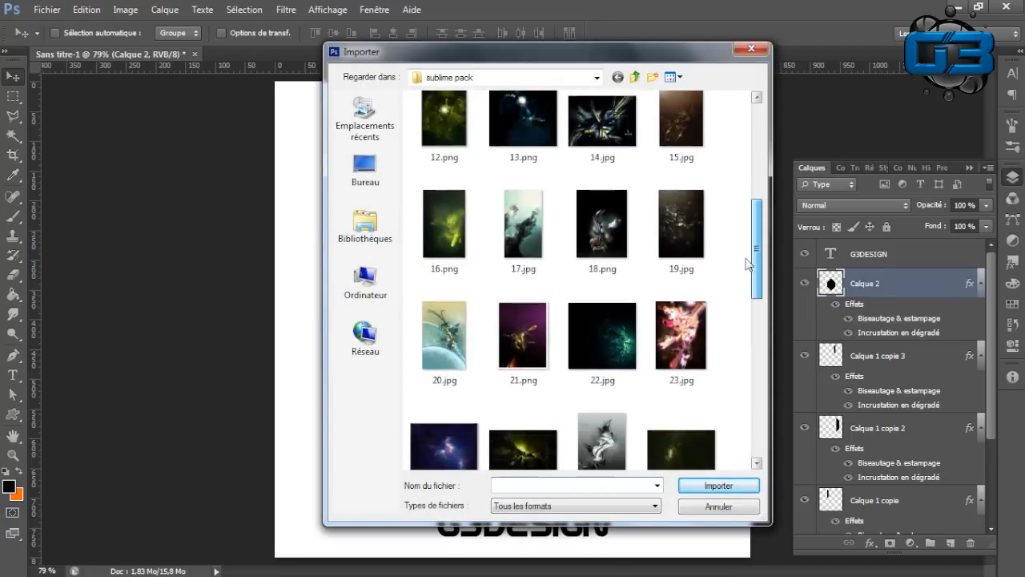
scroll(745, 272, down, 2)
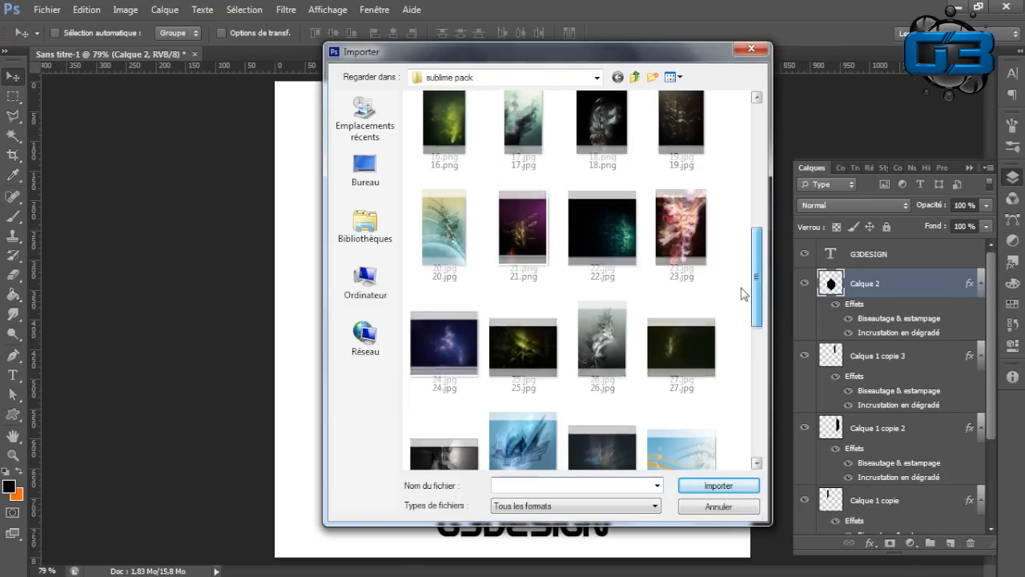
scroll(742, 305, down, 1)
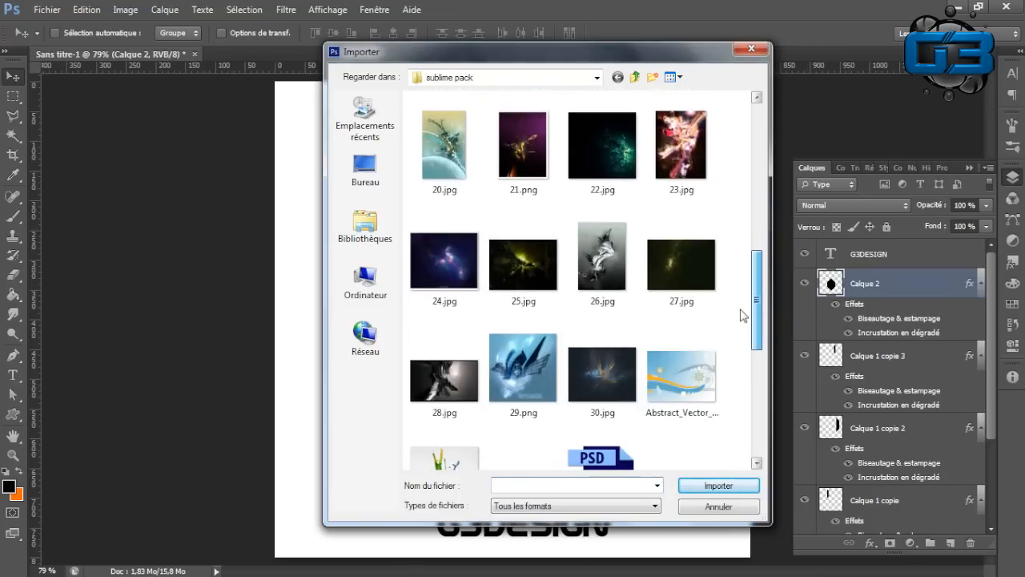
scroll(742, 318, down, 5)
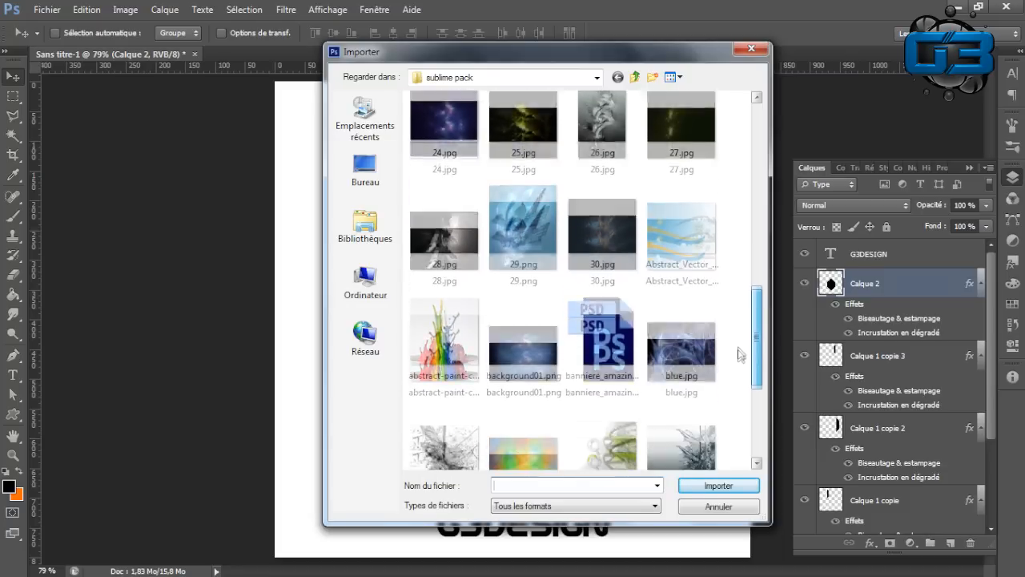
scroll(744, 395, up, 3)
scroll(741, 340, up, 2)
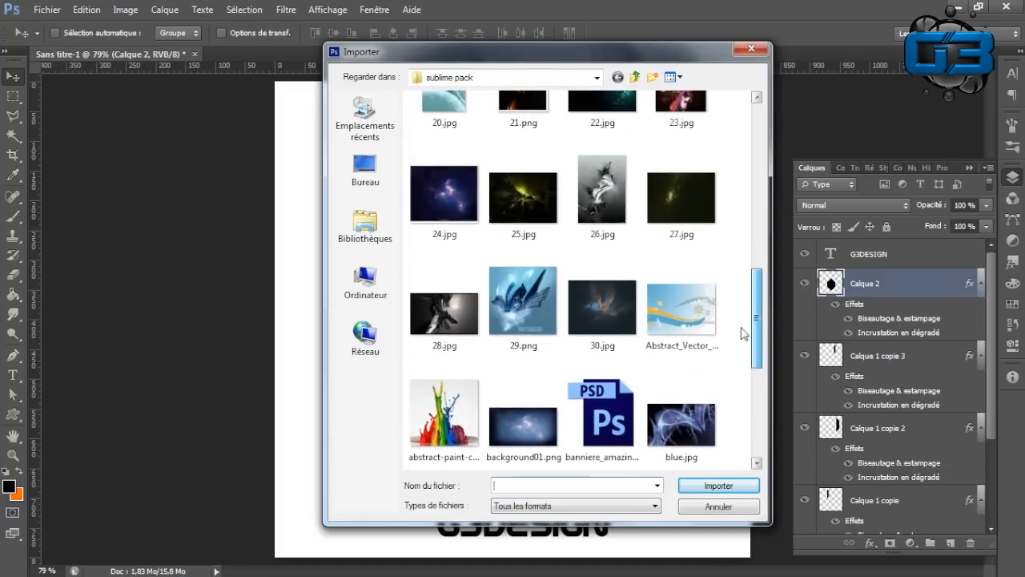
double_click(616, 210)
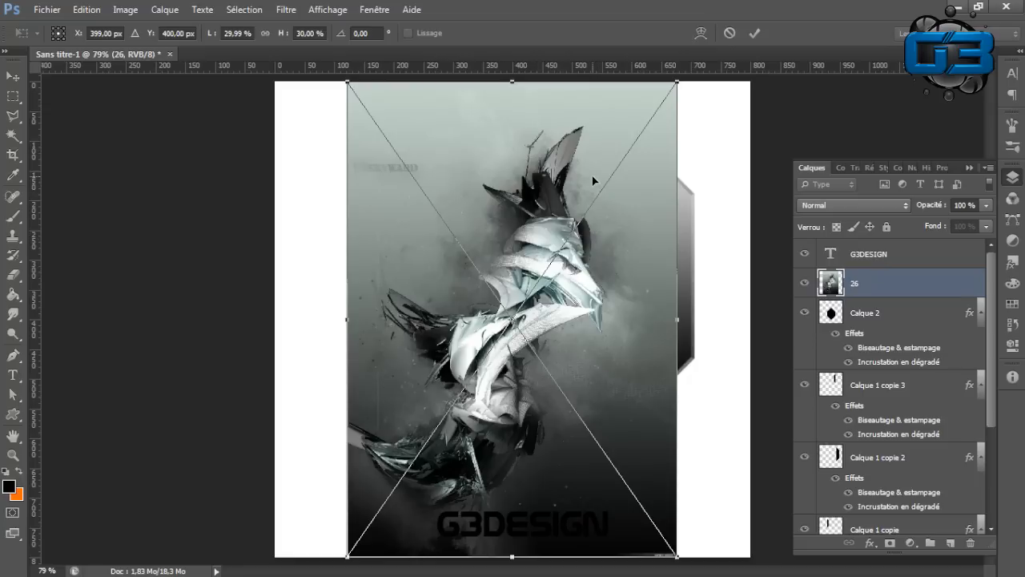
- Scale the imported image proportionally to 100% and confirm its placement
click(264, 33)
click(240, 33)
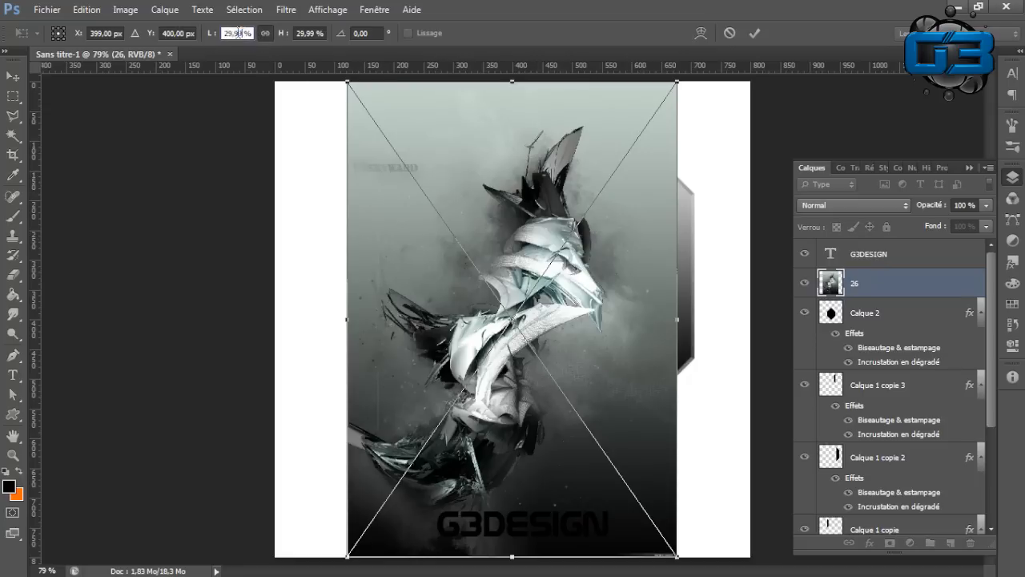
text(100)
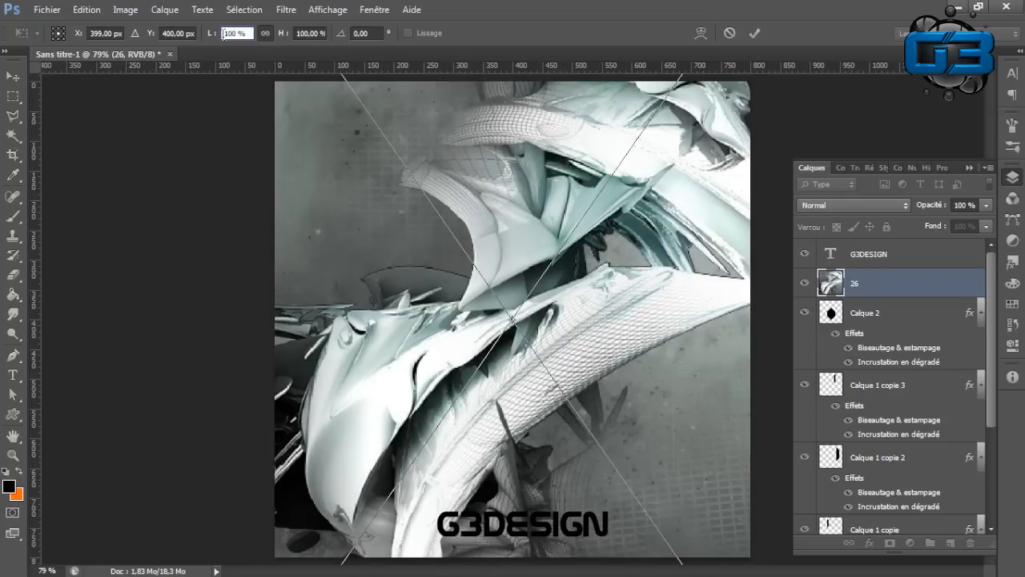
click(13, 76)
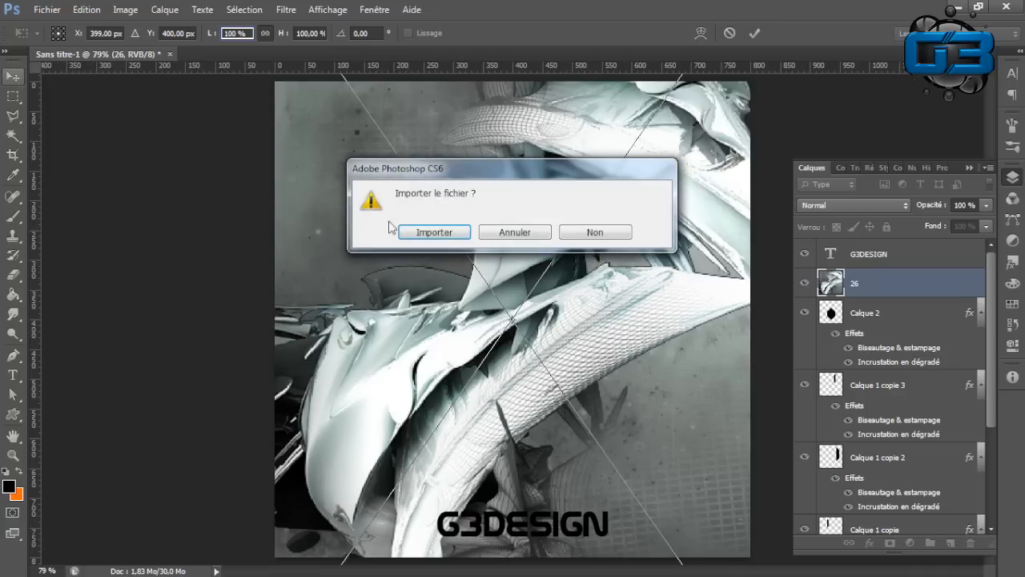
click(433, 232)
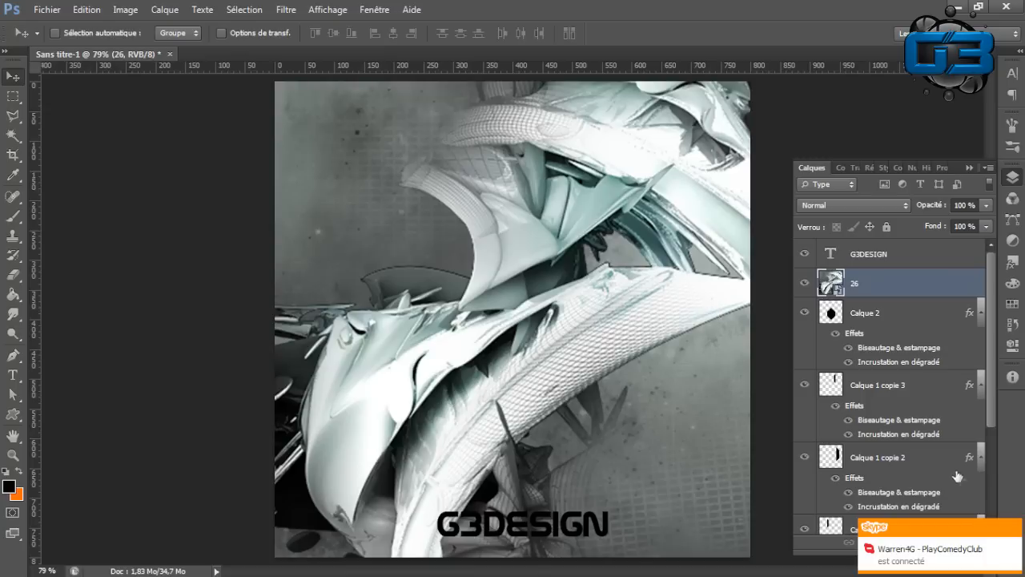
click(1013, 527)
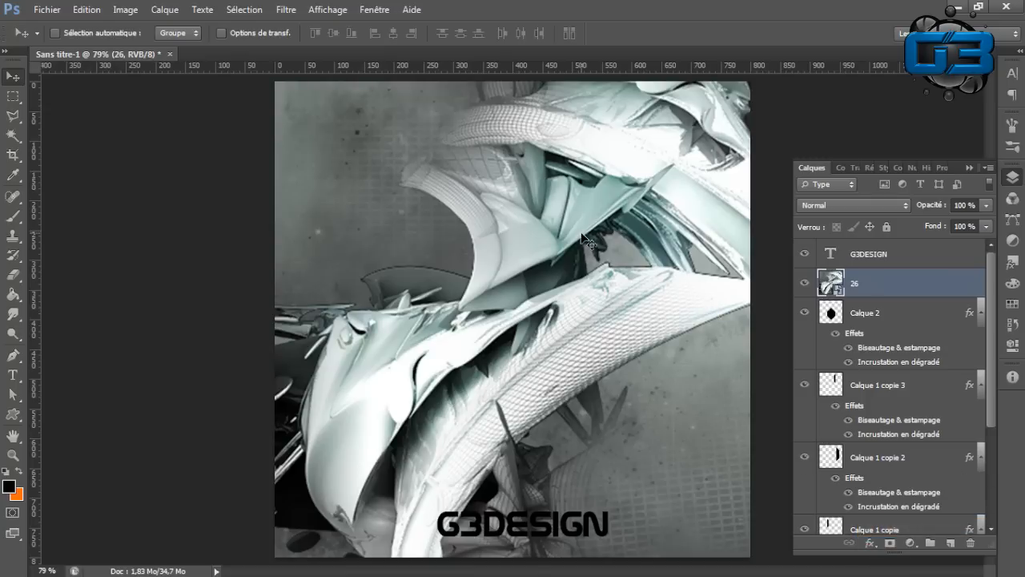
- Set layer 26 to the Incrustation blend mode with 25% opacity
click(835, 205)
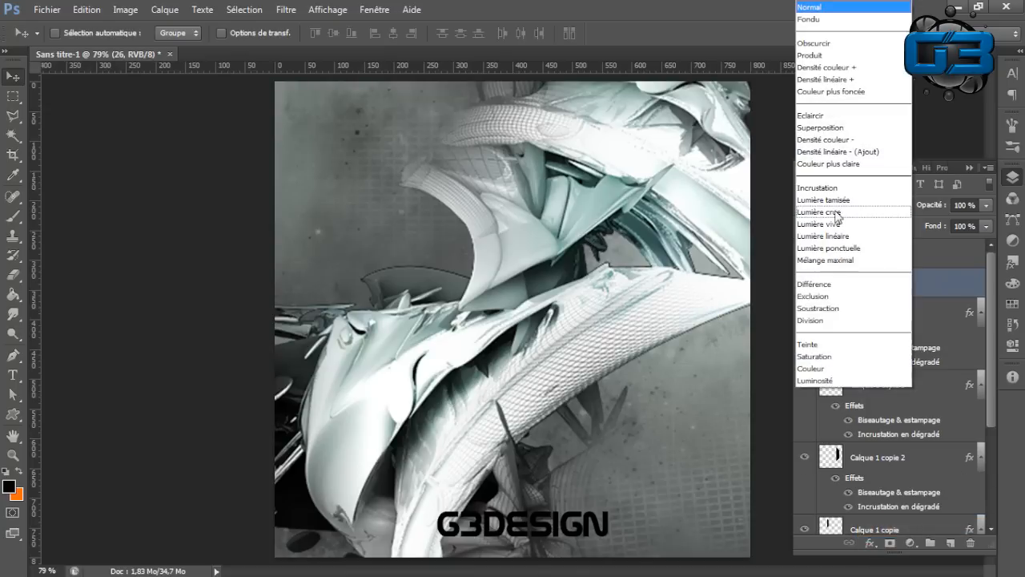
click(835, 188)
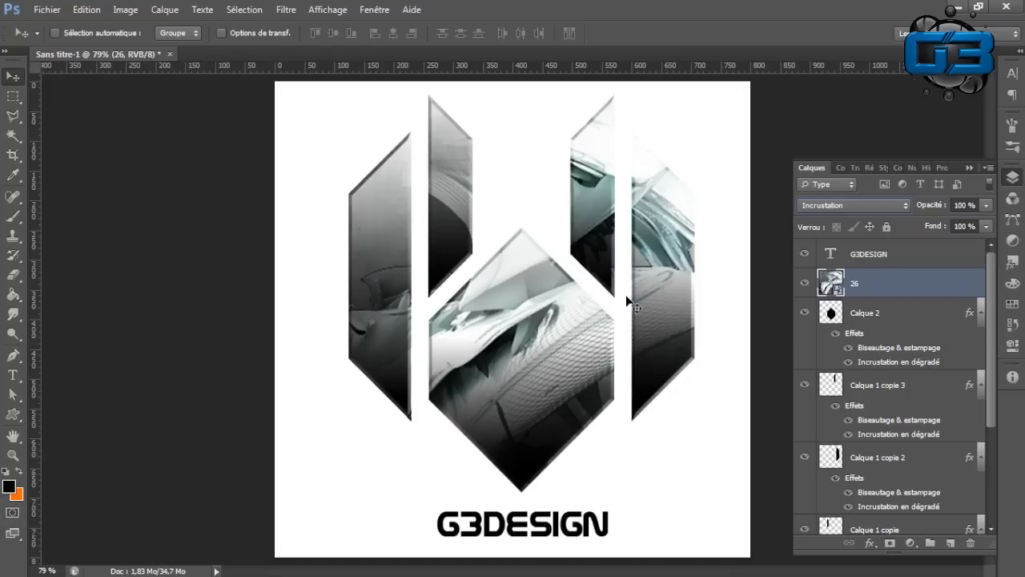
click(987, 207)
drag(959, 228, 929, 225)
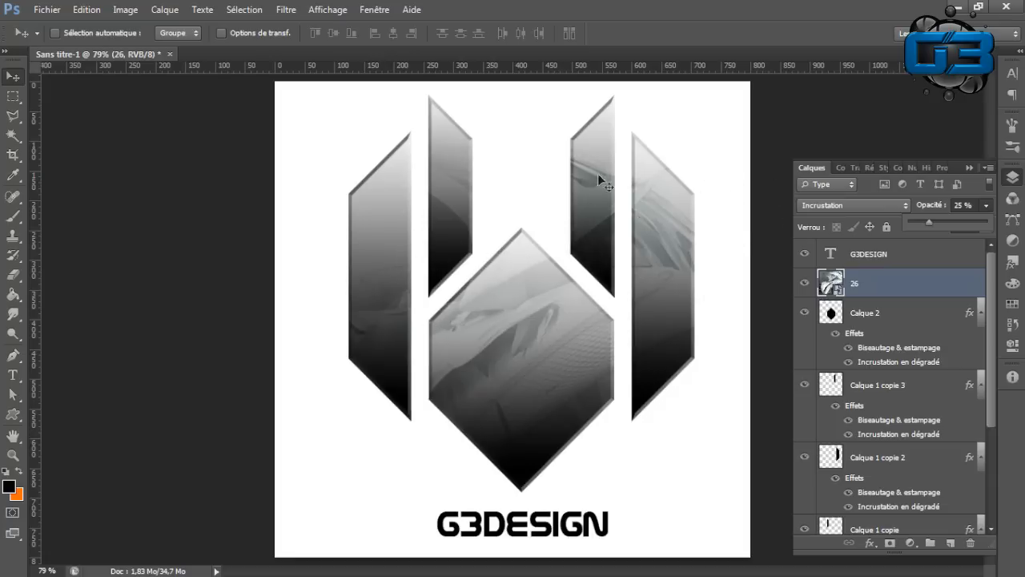
- Fill the background layer Calque 0 with the orange swatch colour using the Paint Bucket
drag(994, 282, 996, 382)
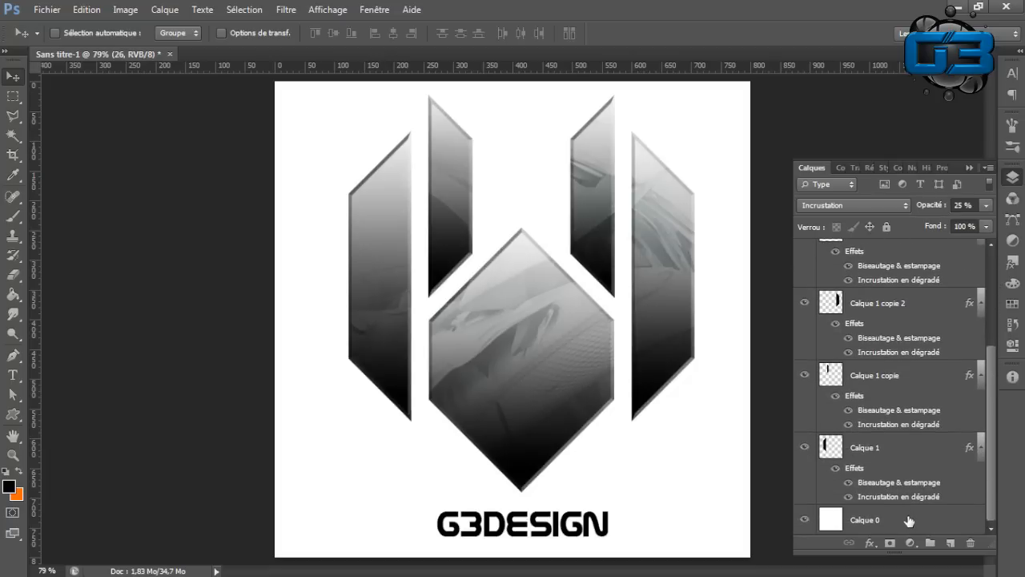
click(834, 522)
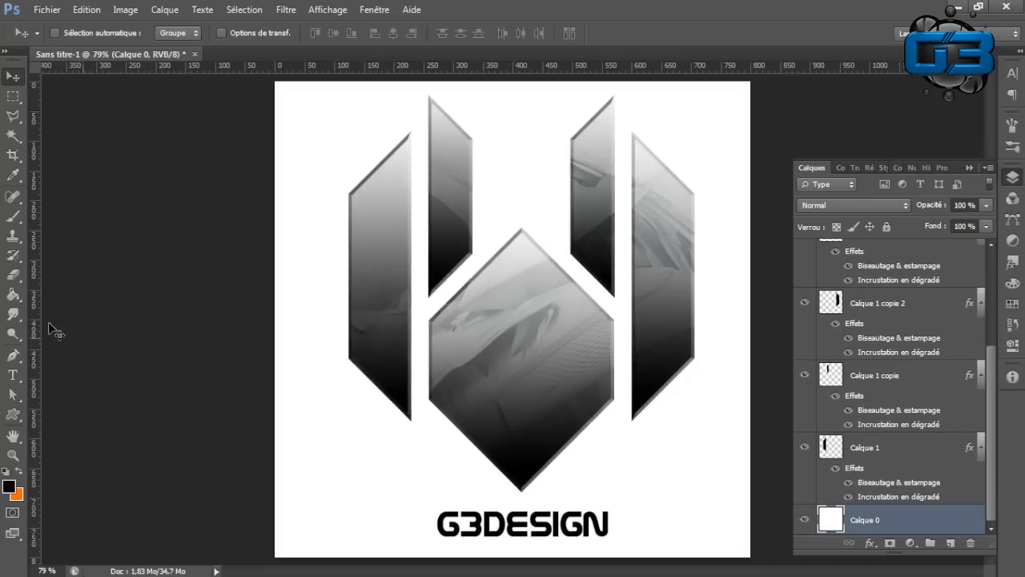
click(13, 294)
click(20, 473)
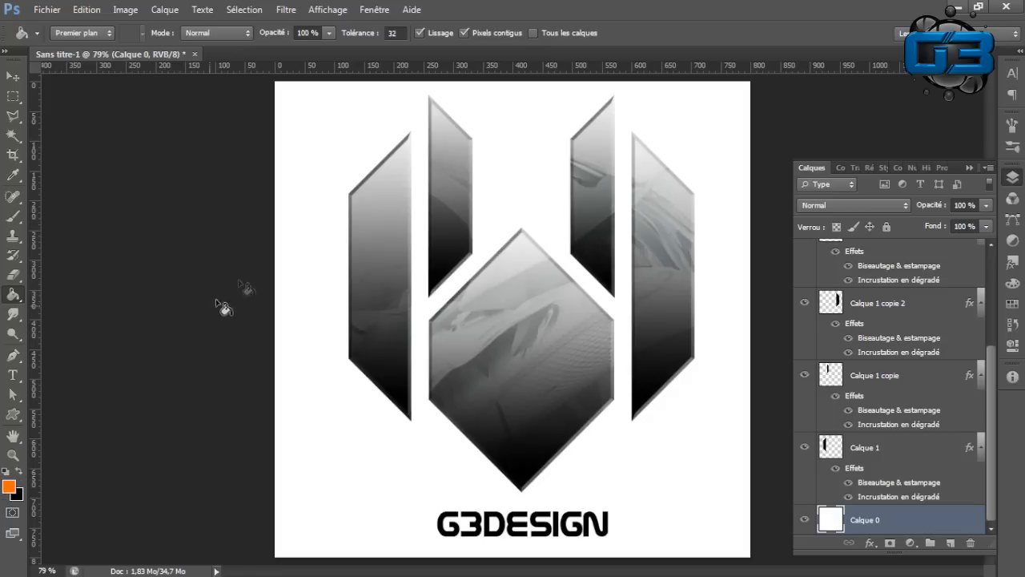
click(306, 237)
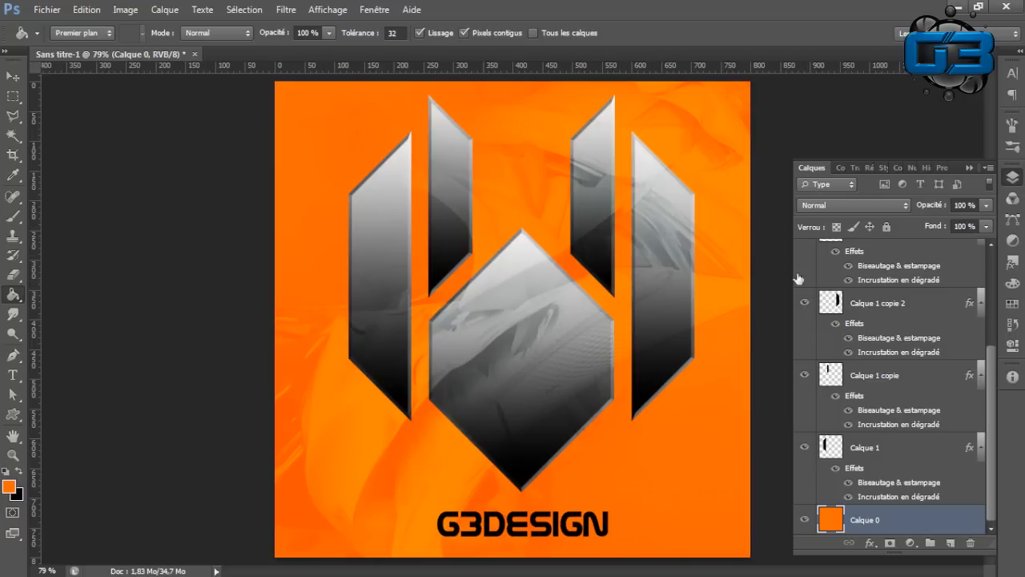
- Merge all the shape layers from Calque 1 up to Calque 2 into one layer and toggle its visibility to check it
click(911, 456)
scroll(911, 456, up, 3)
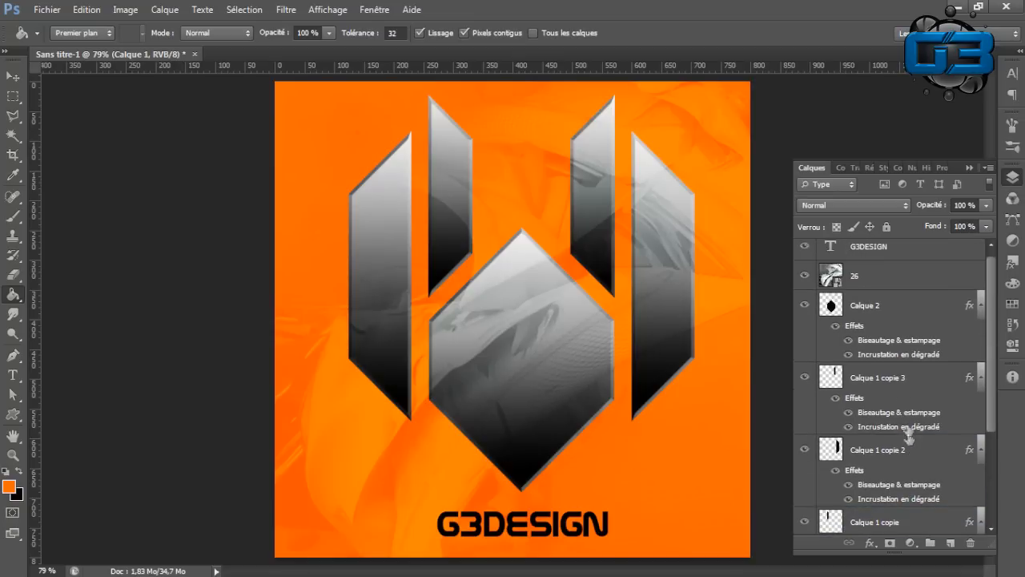
shift+click(905, 304)
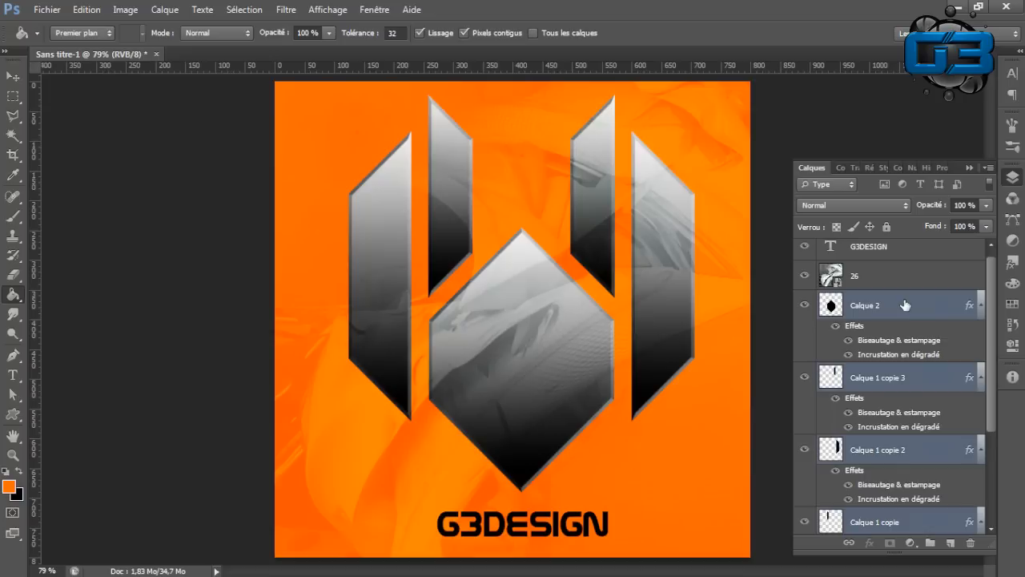
scroll(905, 309, down, 2)
scroll(903, 317, up, 3)
right_click(900, 319)
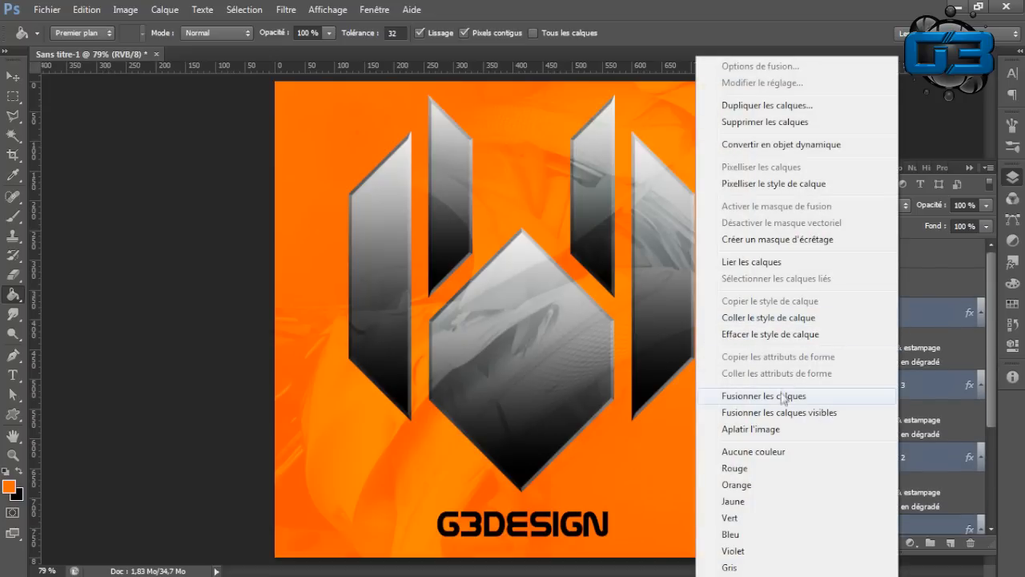
click(783, 400)
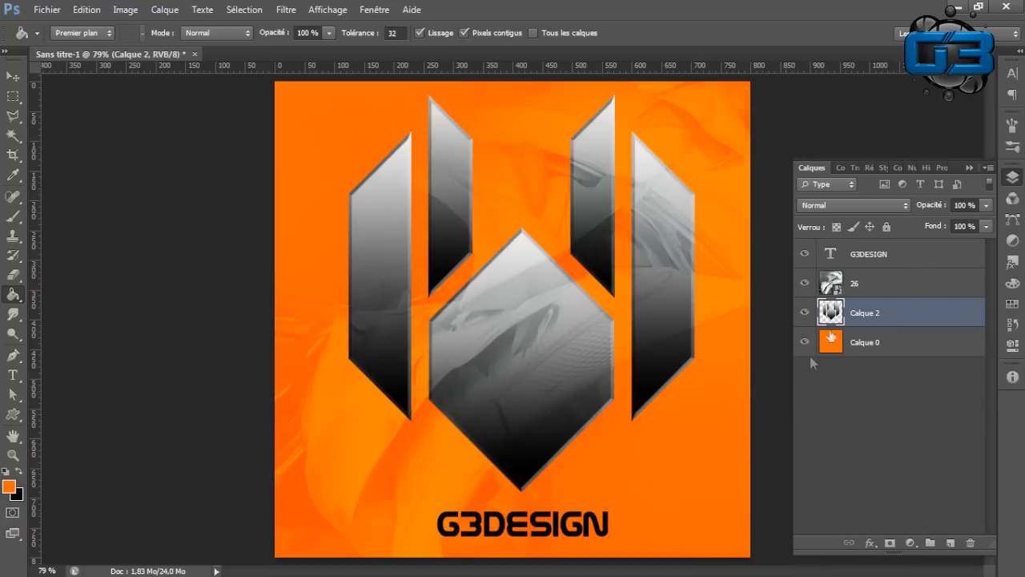
click(804, 312)
click(803, 312)
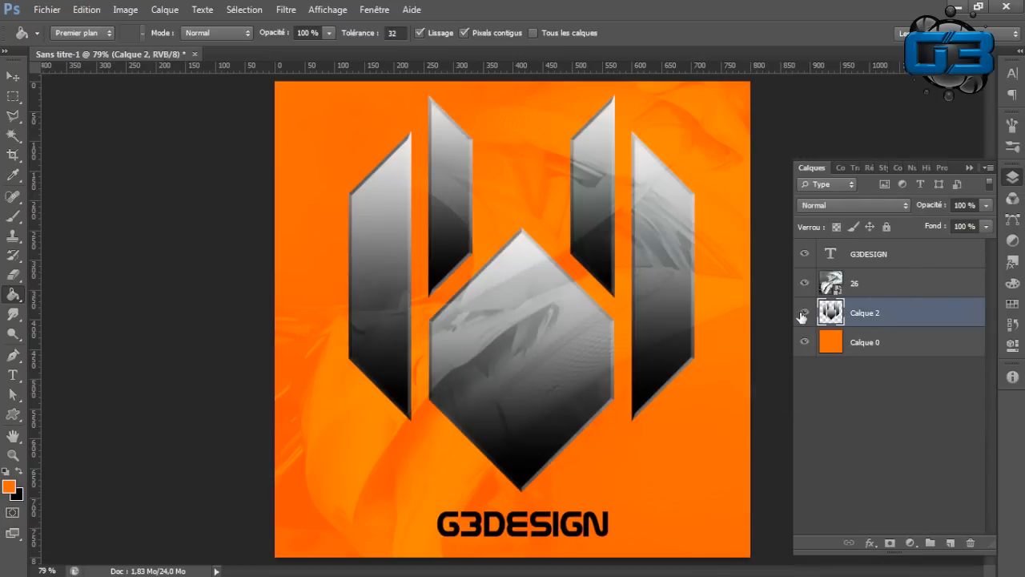
- Select the empty area around the merged shapes on Calque 2 with the Magic Wand and rasterize layer 26
click(16, 141)
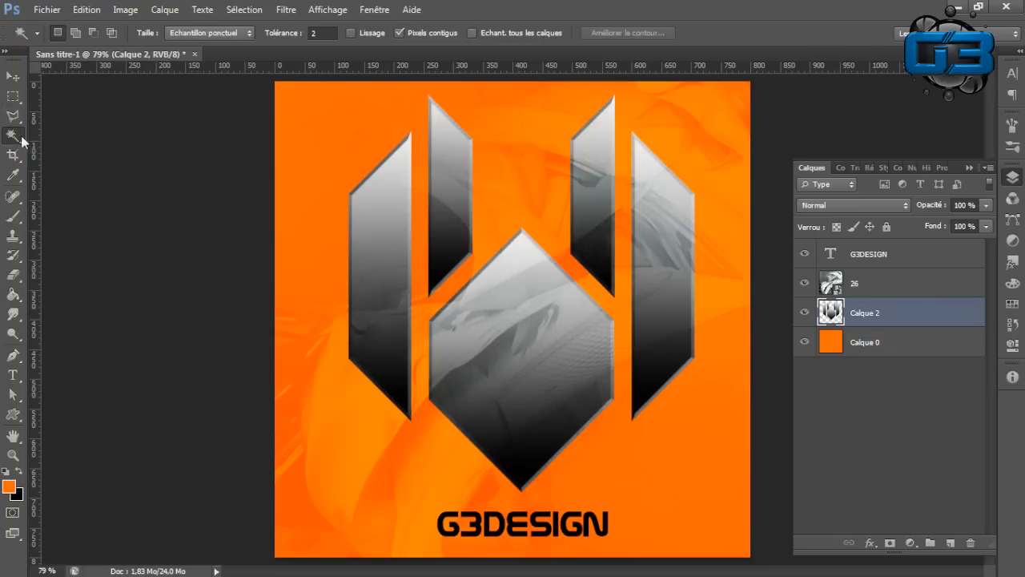
click(313, 121)
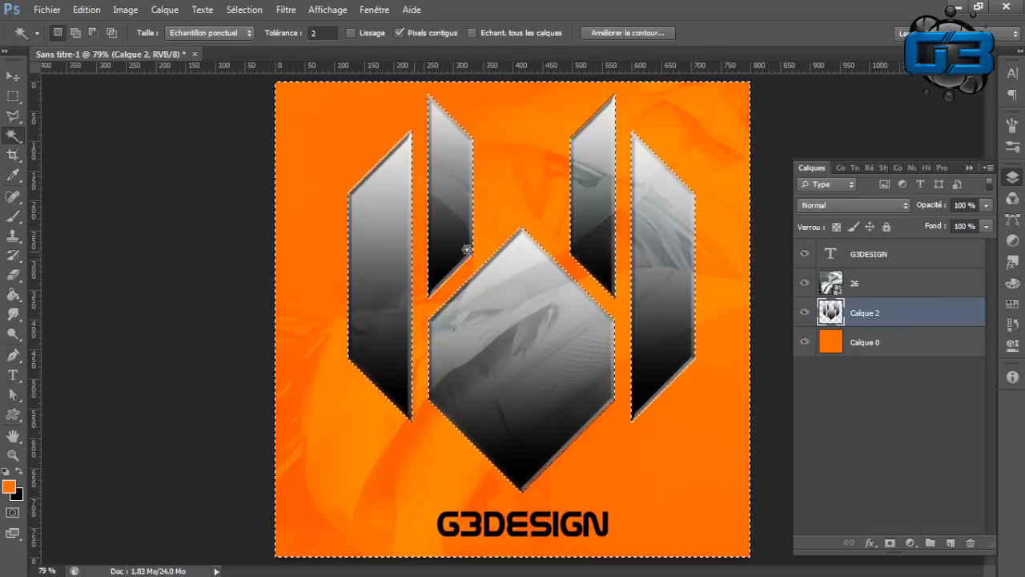
click(880, 288)
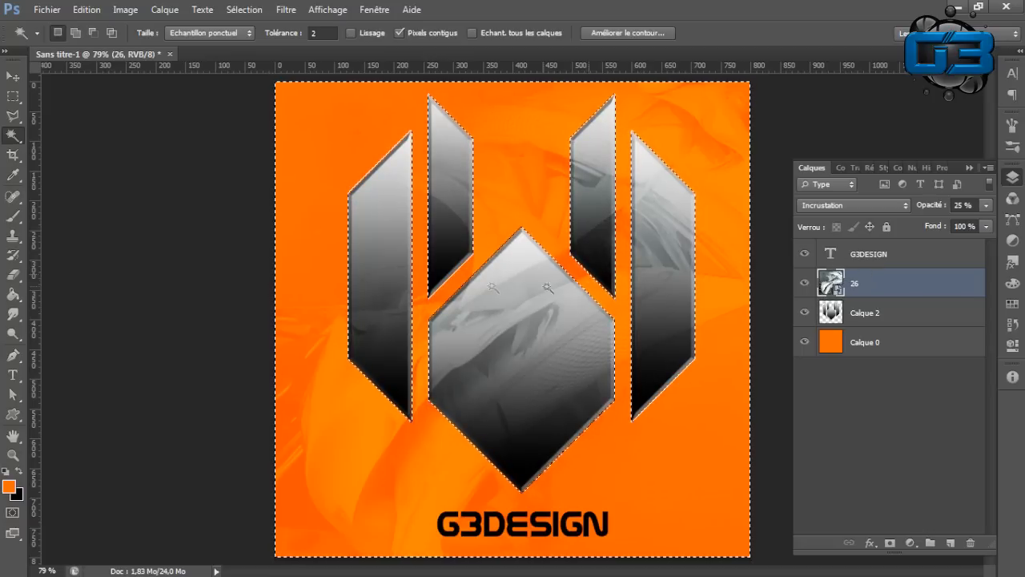
click(12, 275)
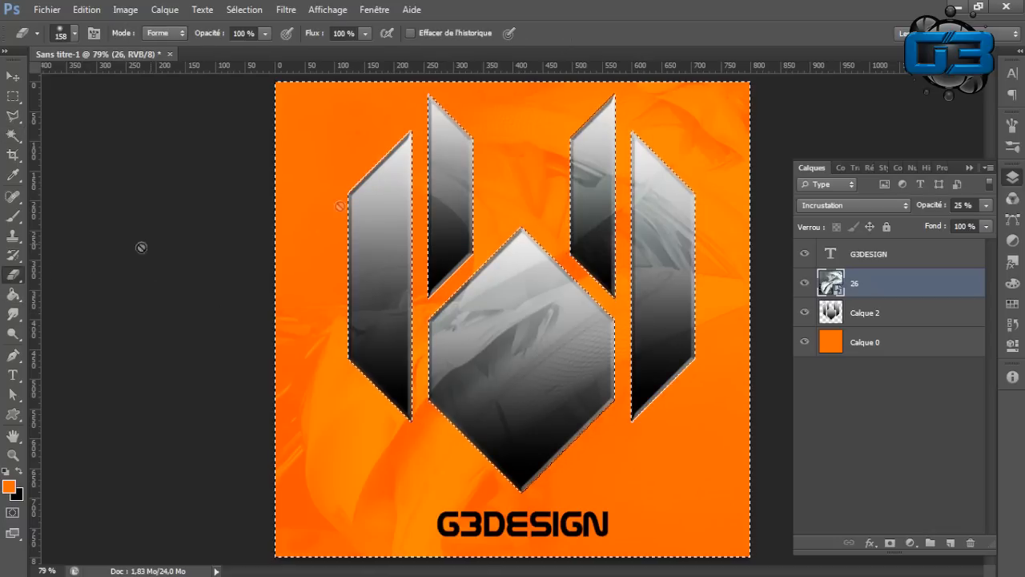
click(403, 260)
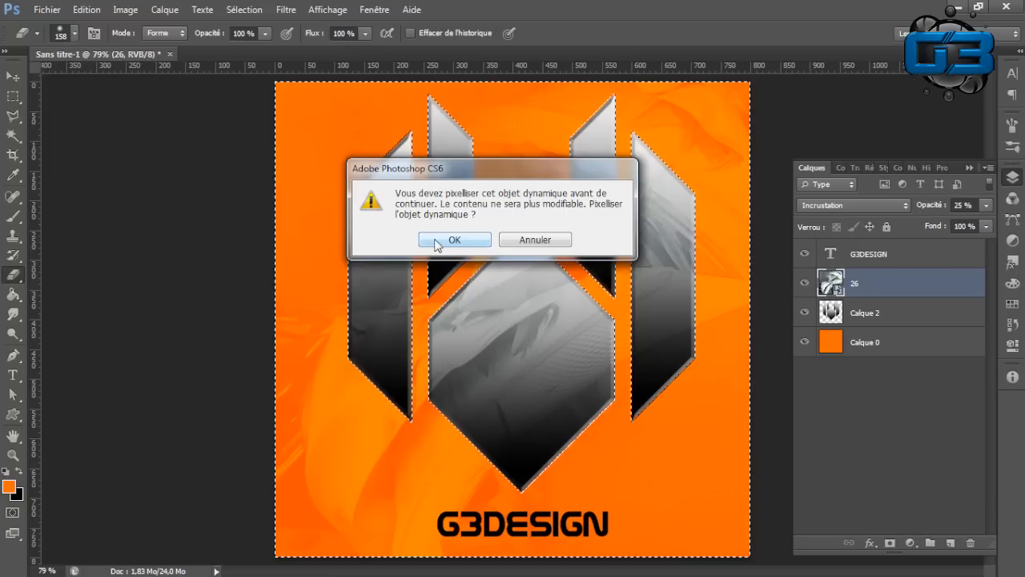
click(438, 242)
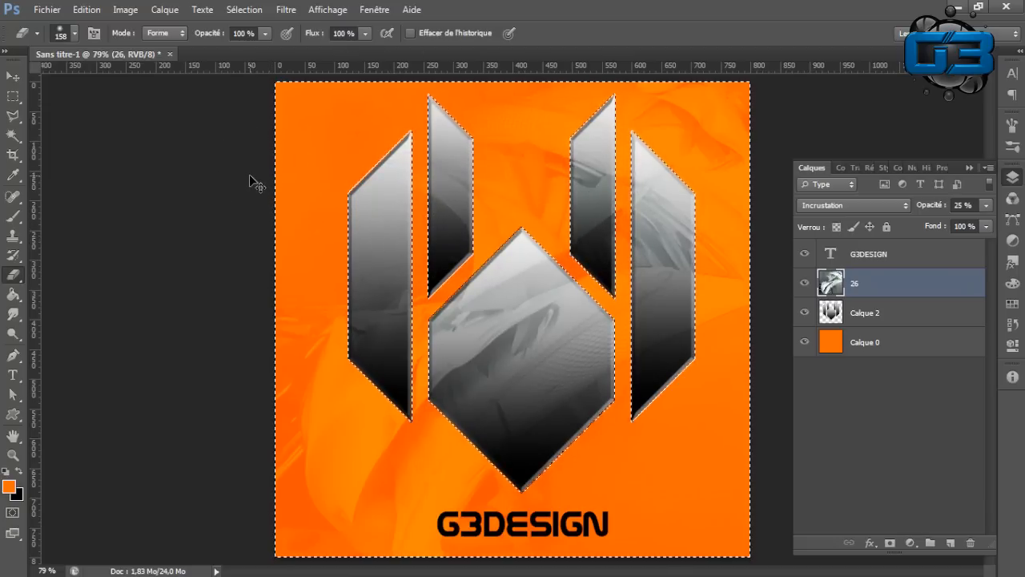
- Delete the parts of layer 26 outside the logo shapes and clear the selection
key(Delete)
key(ctrl+d)
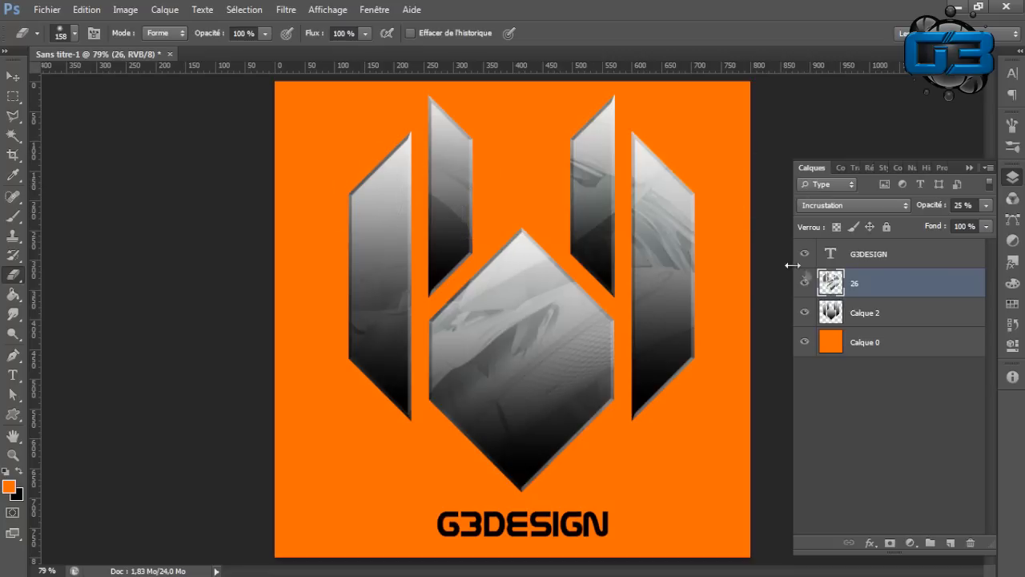
click(13, 76)
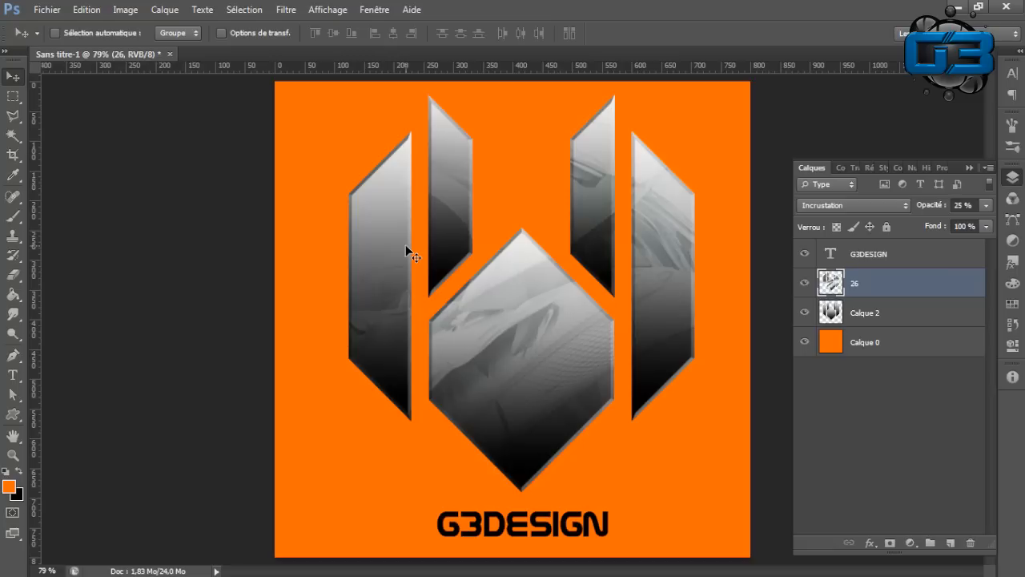
- Merge layer 26 with the logo shapes on Calque 2 into one layer
click(872, 320)
shift+click(875, 290)
right_click(880, 290)
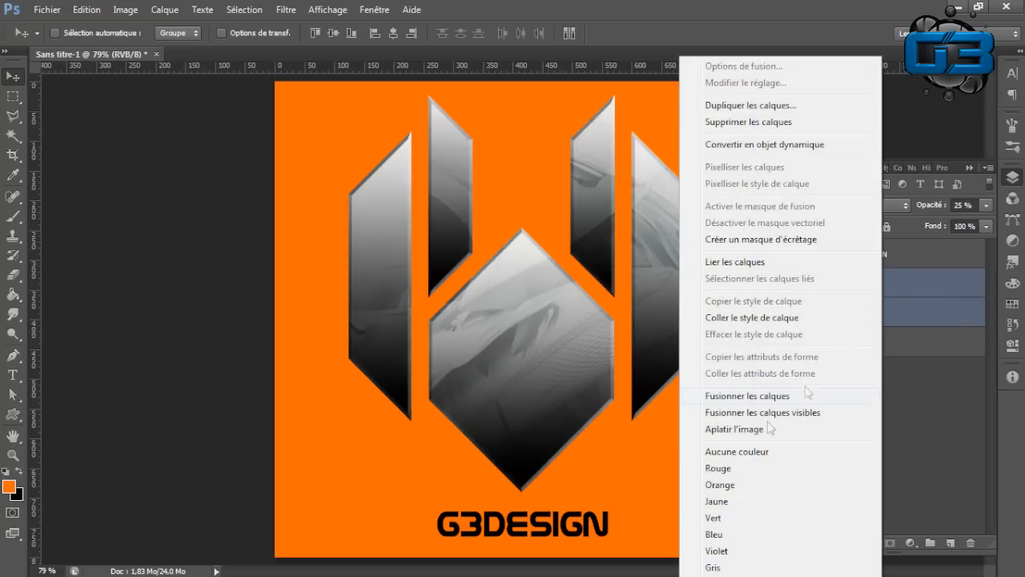
click(740, 400)
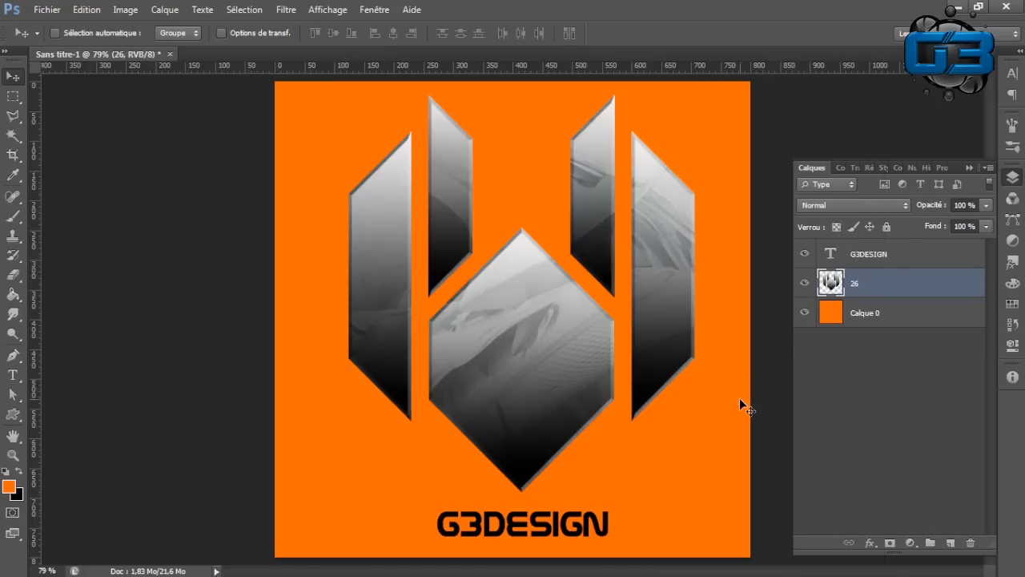
- Scale the merged logo layer 26 proportionally to 74 % with Free Transform and apply it
key(ctrl+t)
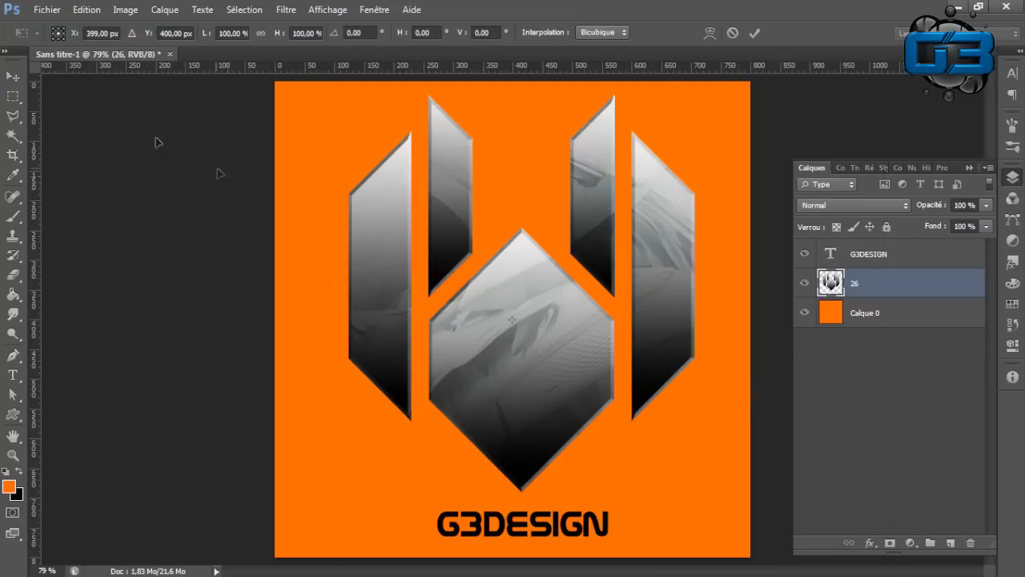
key(Return)
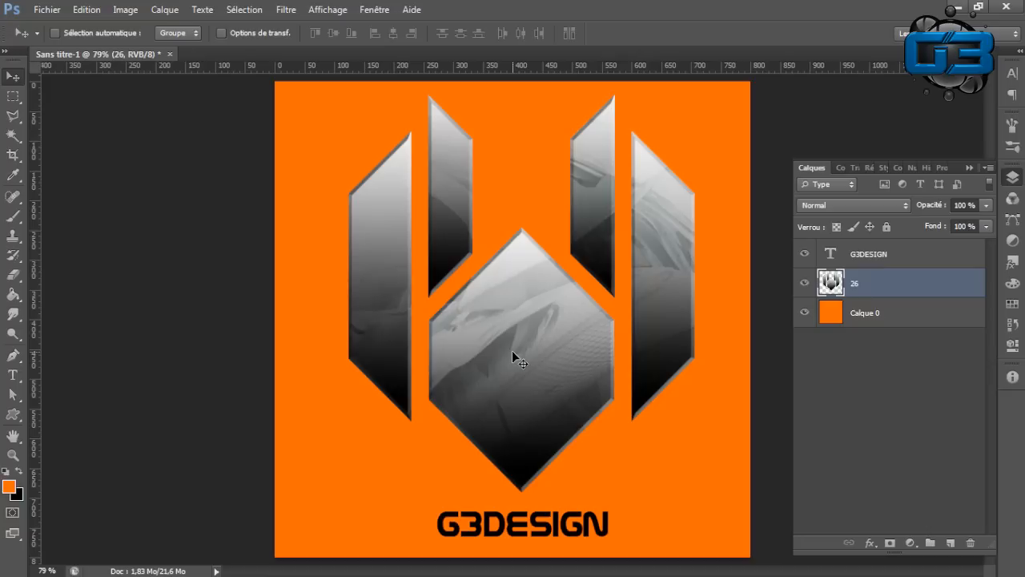
key(ctrl+t)
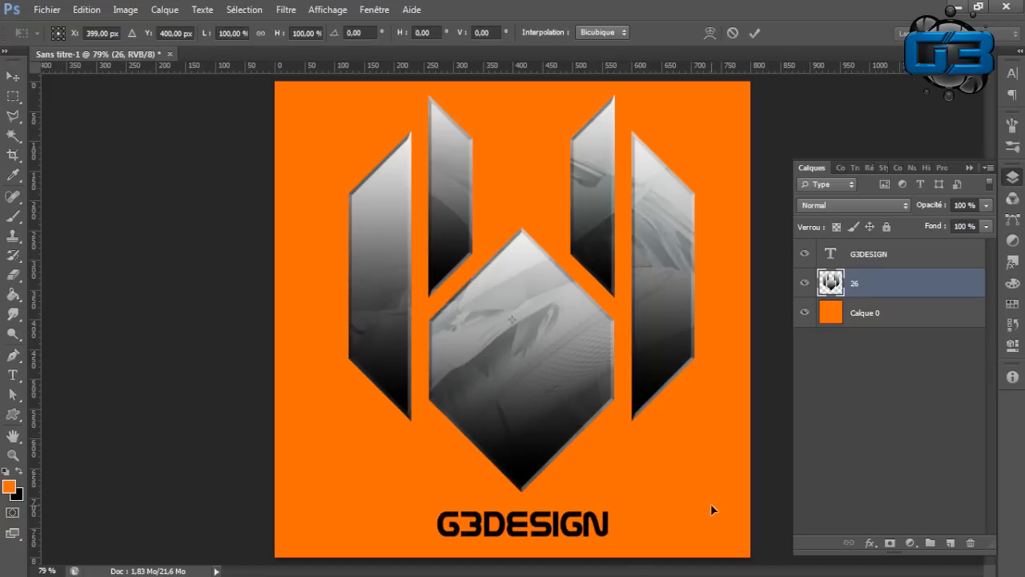
click(234, 32)
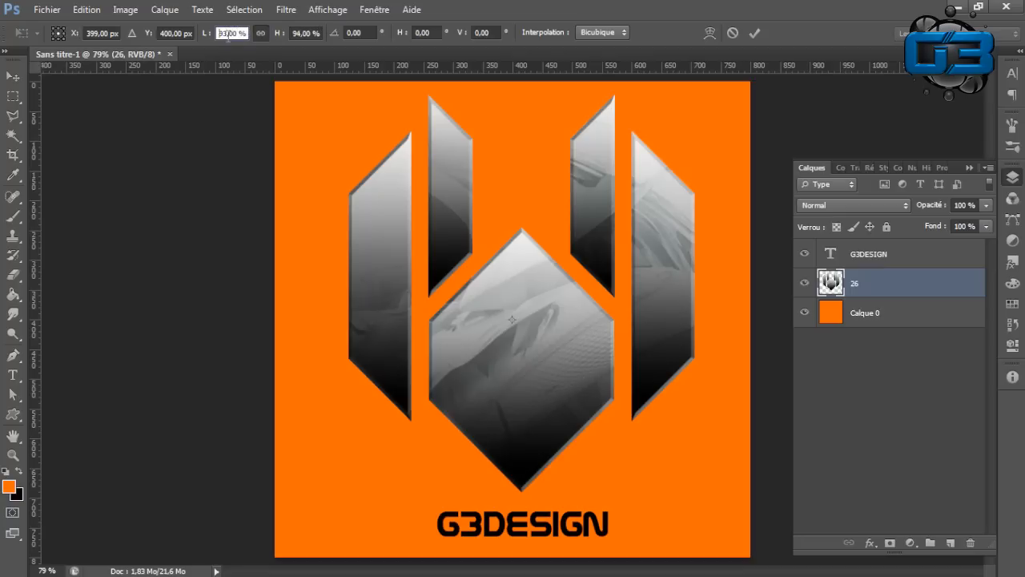
scroll(234, 34, down, 20)
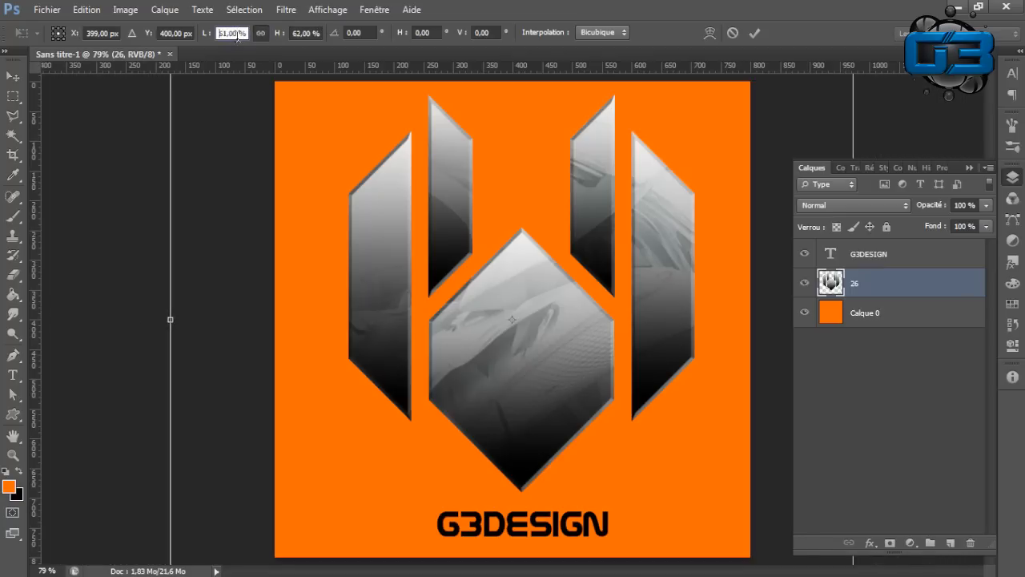
scroll(238, 35, up, 10)
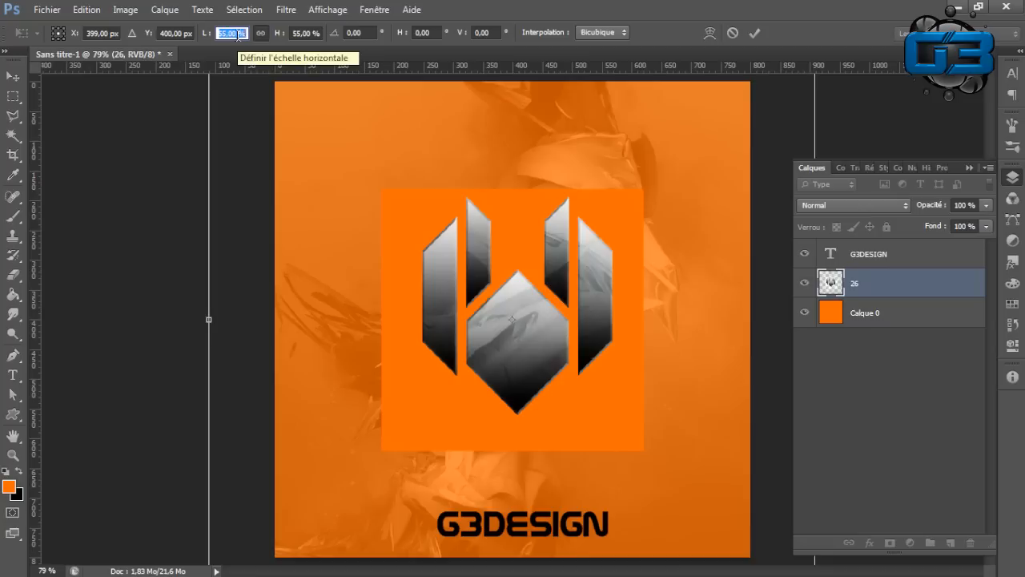
scroll(238, 35, up, 8)
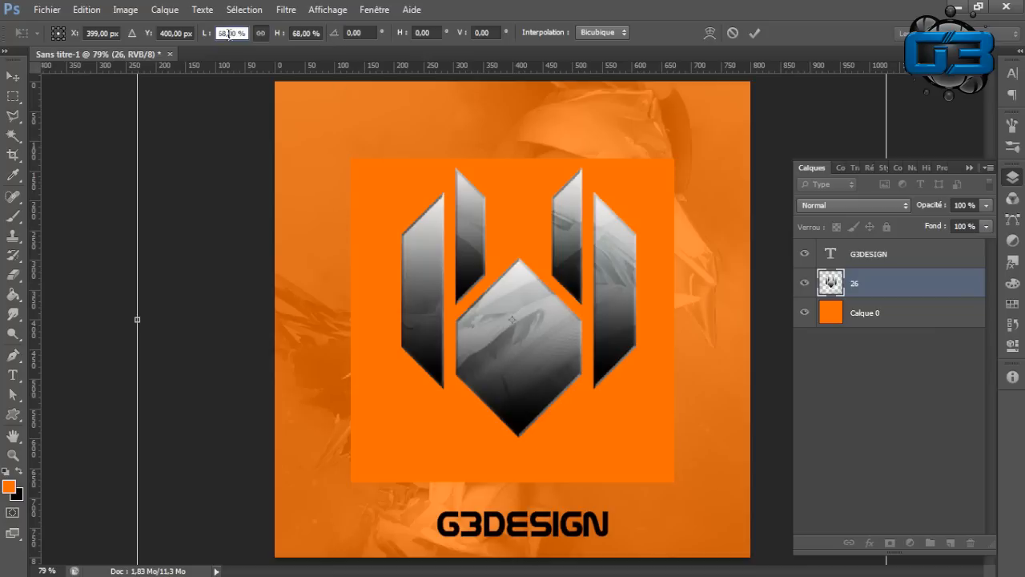
scroll(224, 34, up, 6)
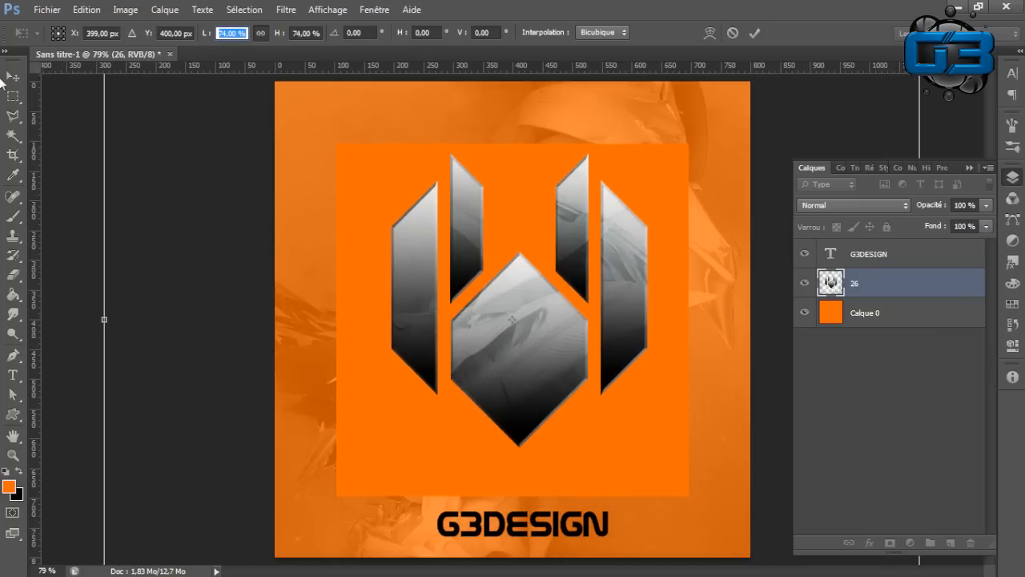
click(12, 76)
click(448, 234)
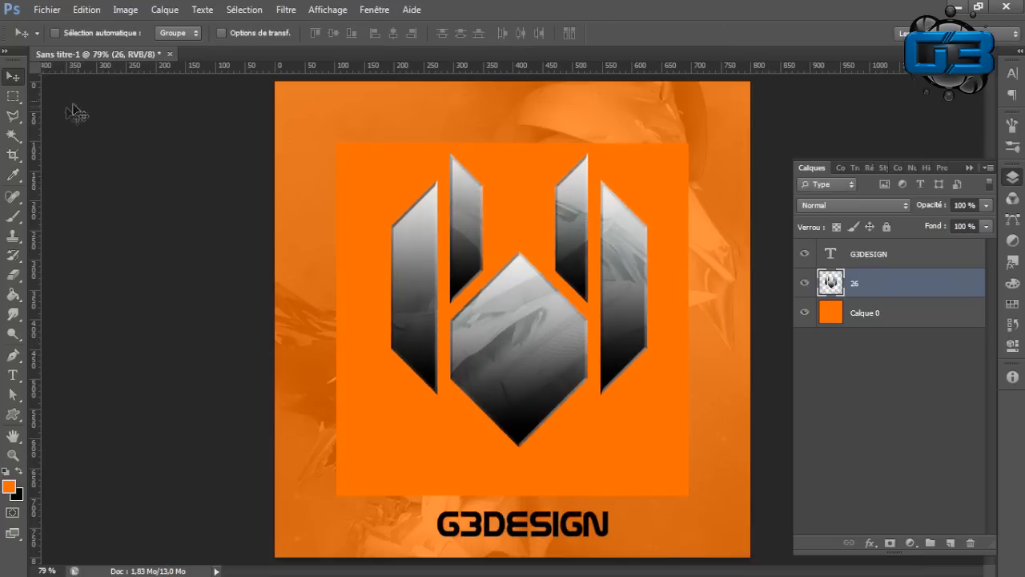
- Delete the leftover texture above and to the right of the logo on layer 26 using rectangular selections
click(13, 136)
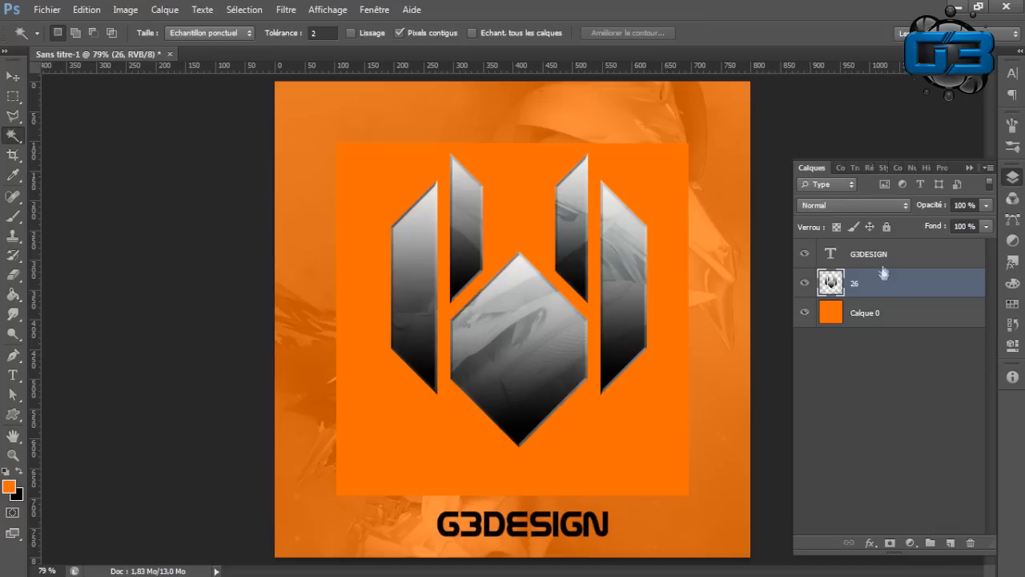
click(14, 97)
drag(213, 75, 780, 149)
key(Delete)
key(ctrl+d)
drag(679, 84, 873, 574)
key(Delete)
key(ctrl+d)
- Delete the remaining texture to the left of and below the logo on layer 26, clearing each selection
drag(268, 136, 357, 564)
key(Delete)
key(ctrl+d)
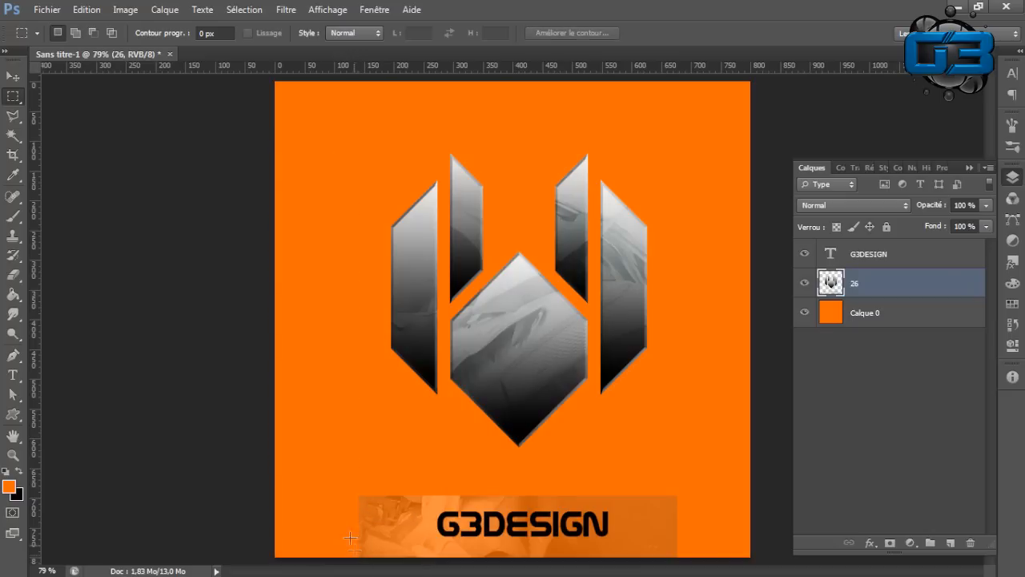
drag(260, 440, 702, 561)
key(Delete)
key(ctrl+d)
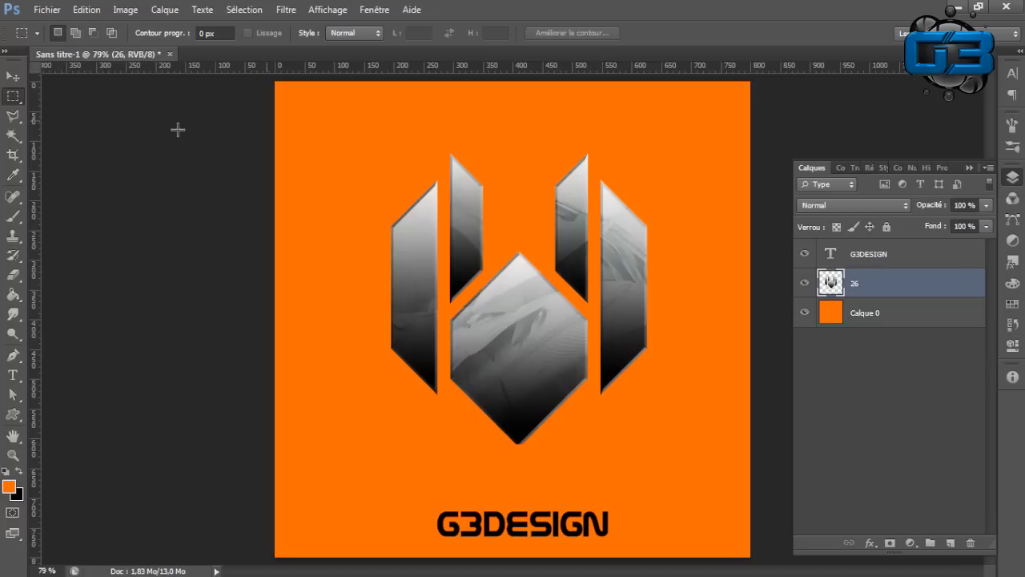
- Duplicate layer 26, flip the copy vertically and move it directly beneath the logo as a mirrored reflection
click(13, 76)
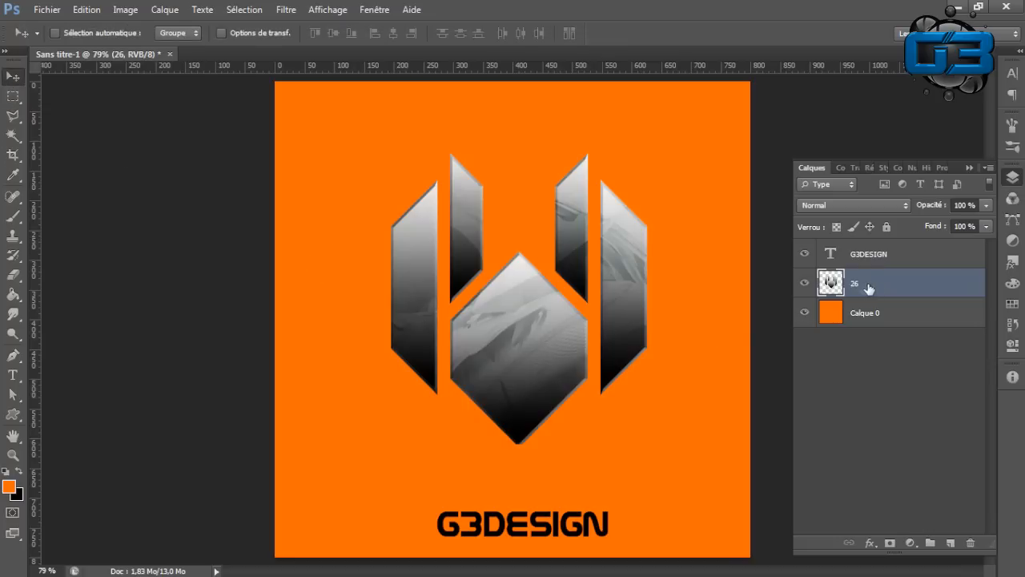
key(ctrl+j)
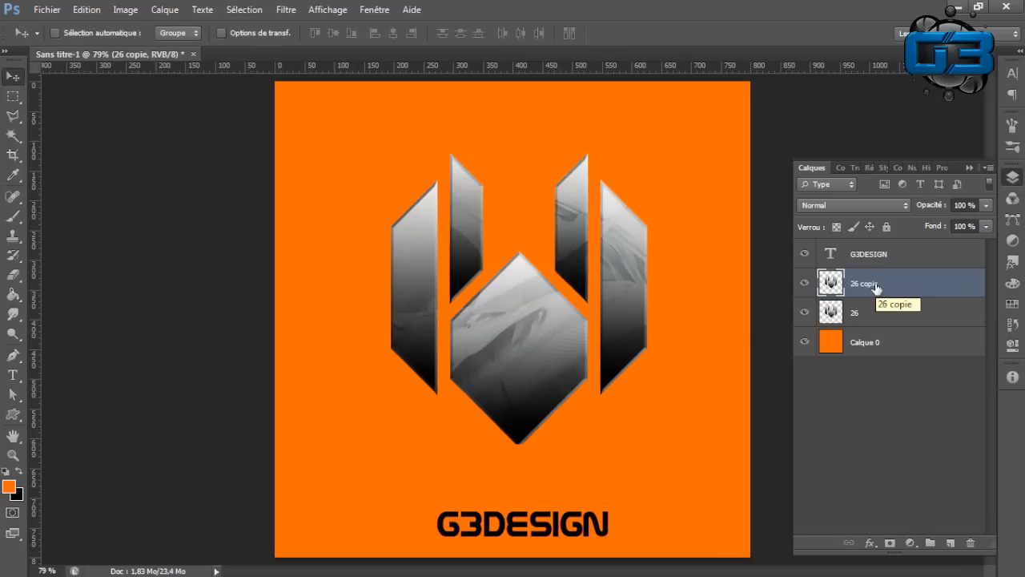
click(91, 13)
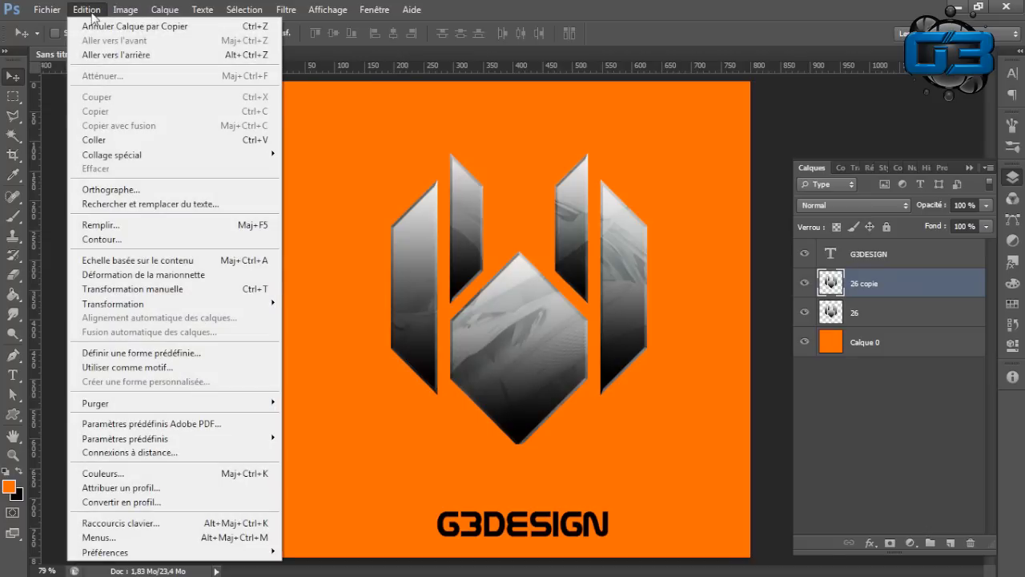
mouse_move(178, 304)
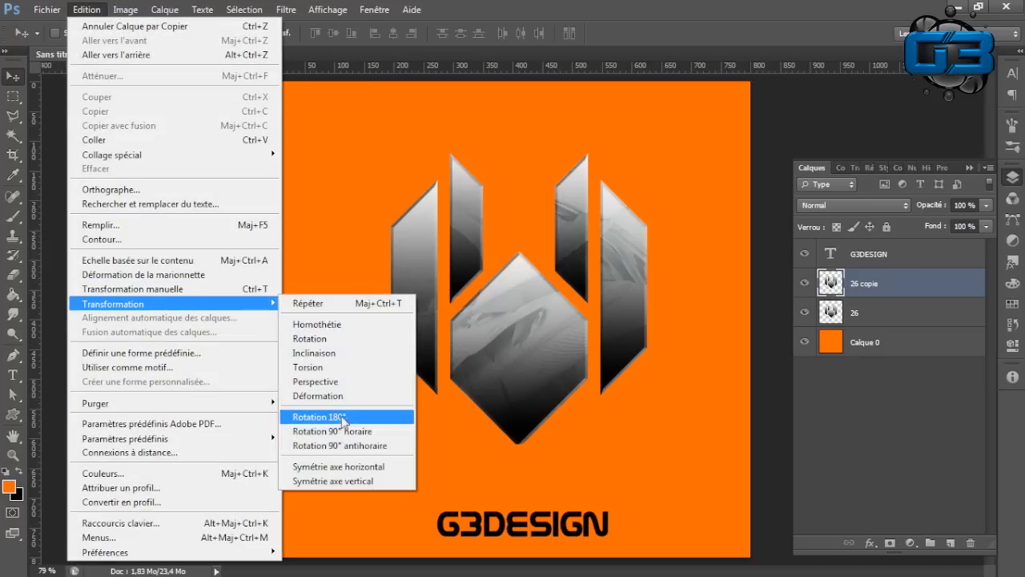
click(352, 481)
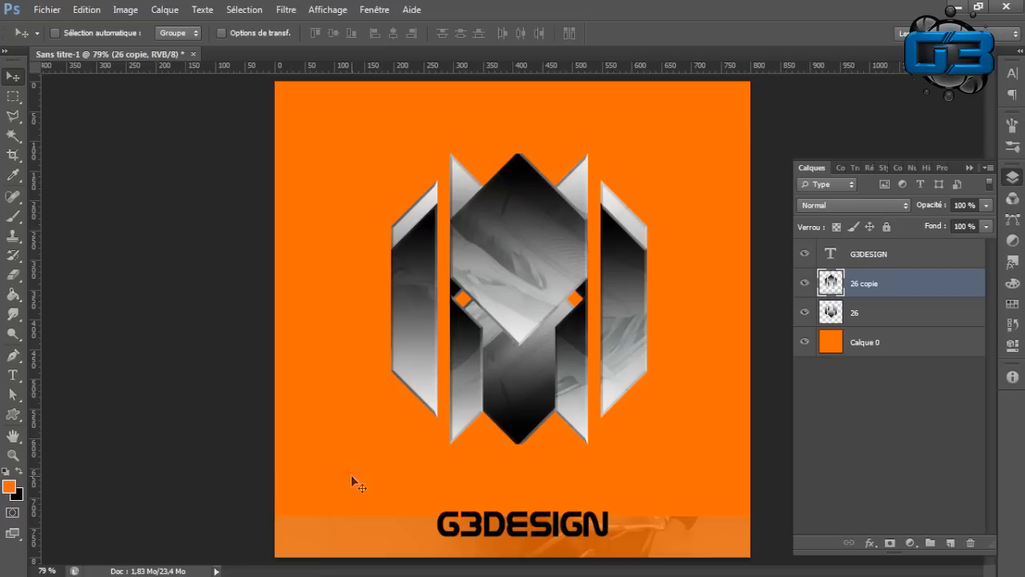
drag(522, 204, 513, 463)
- Delete the stray texture above the reflection on layer 26 copie and reduce the layer's opacity to 23 %
click(13, 96)
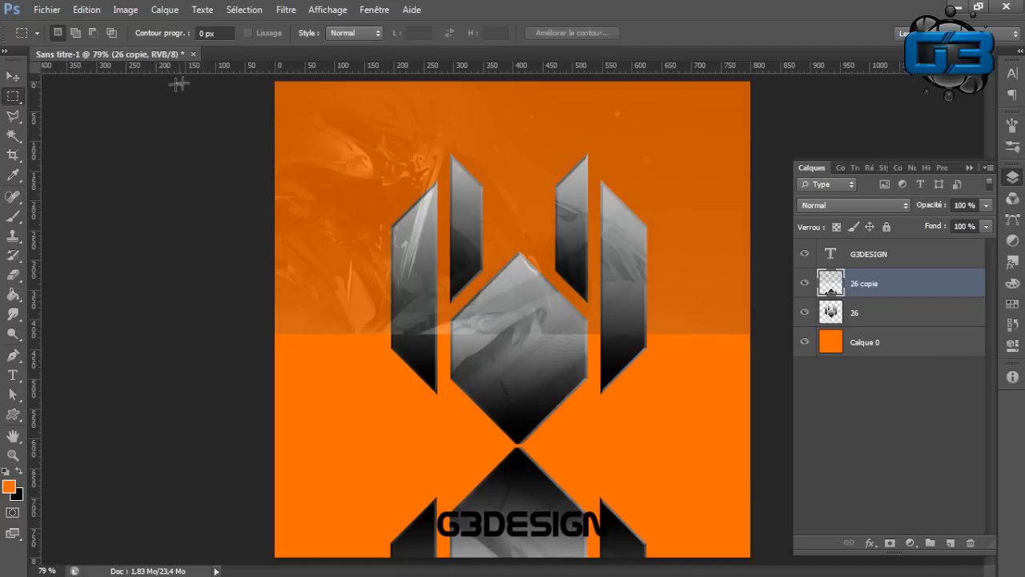
drag(201, 77, 817, 350)
key(Delete)
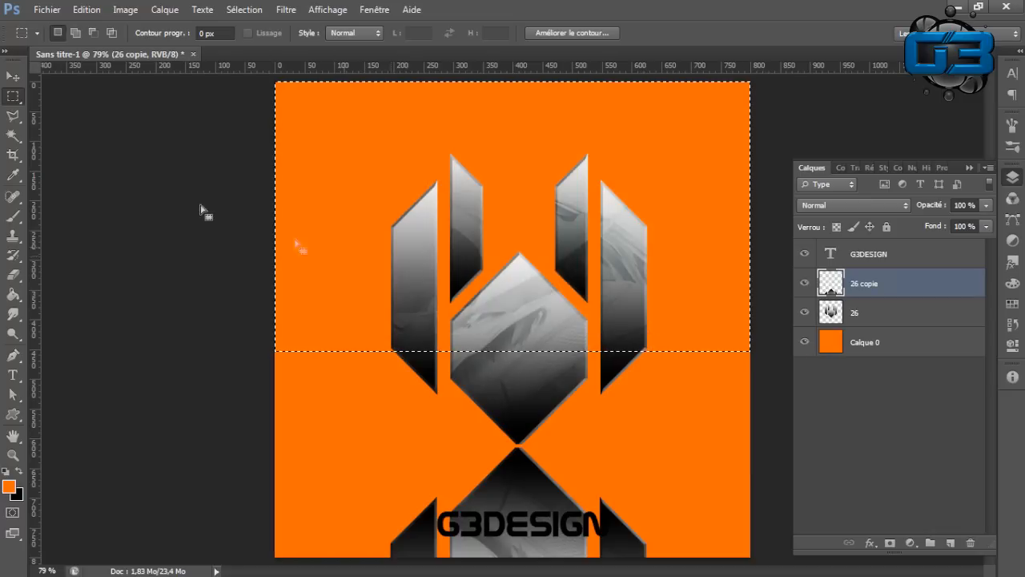
key(ctrl+d)
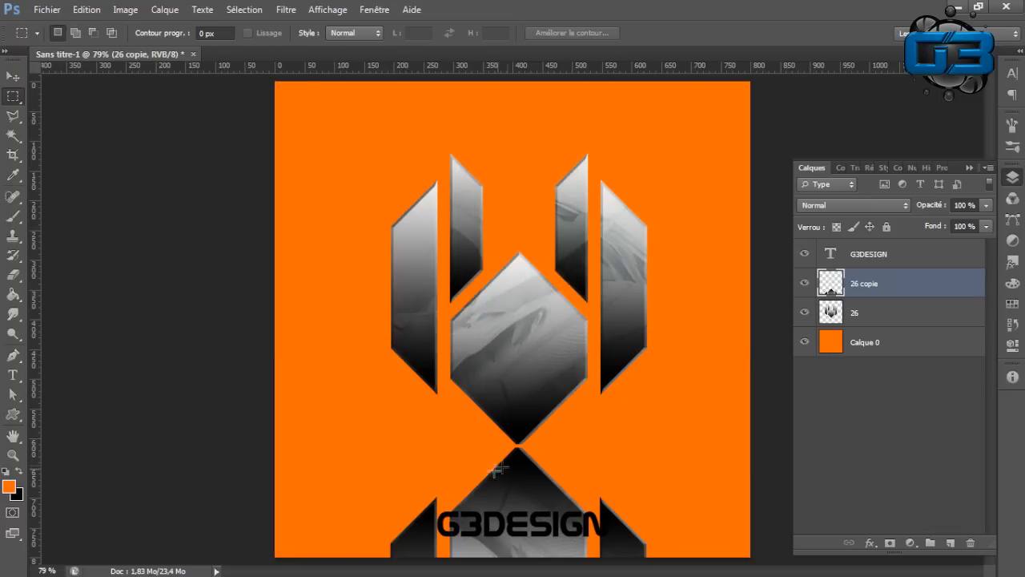
click(986, 206)
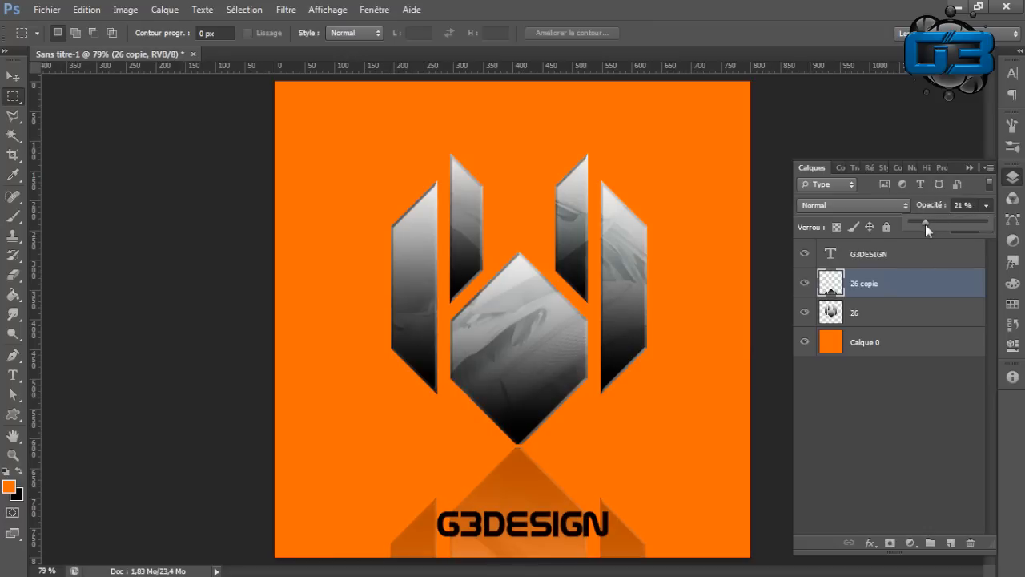
- Move the logo and its reflection upward together on the canvas
shift+click(865, 321)
key(v)
drag(461, 290, 455, 200)
- Delete the leftover texture from the lower part of layer 26 and shift logo and reflection down until the whole logo fits
click(881, 312)
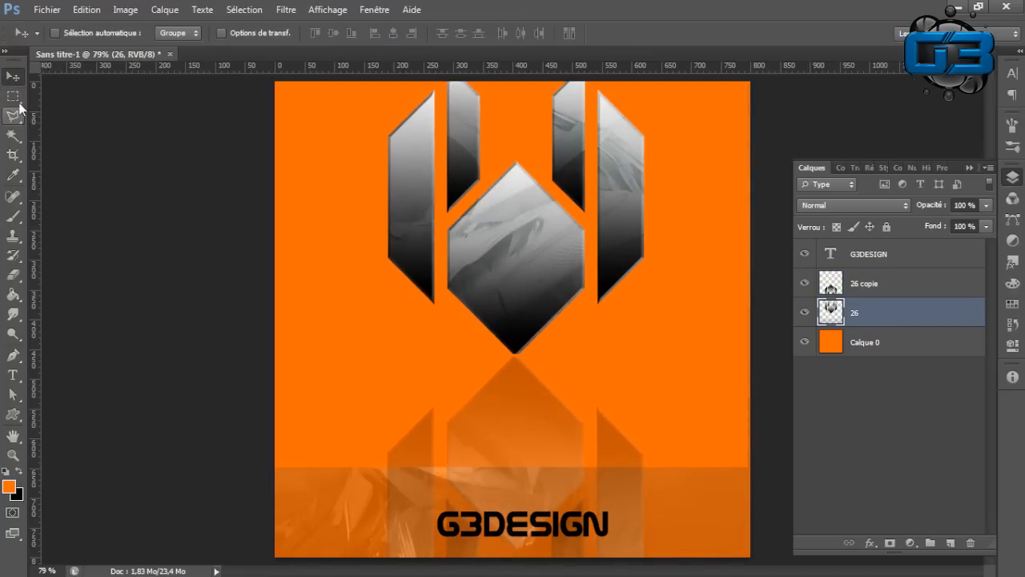
click(13, 96)
drag(189, 385, 809, 570)
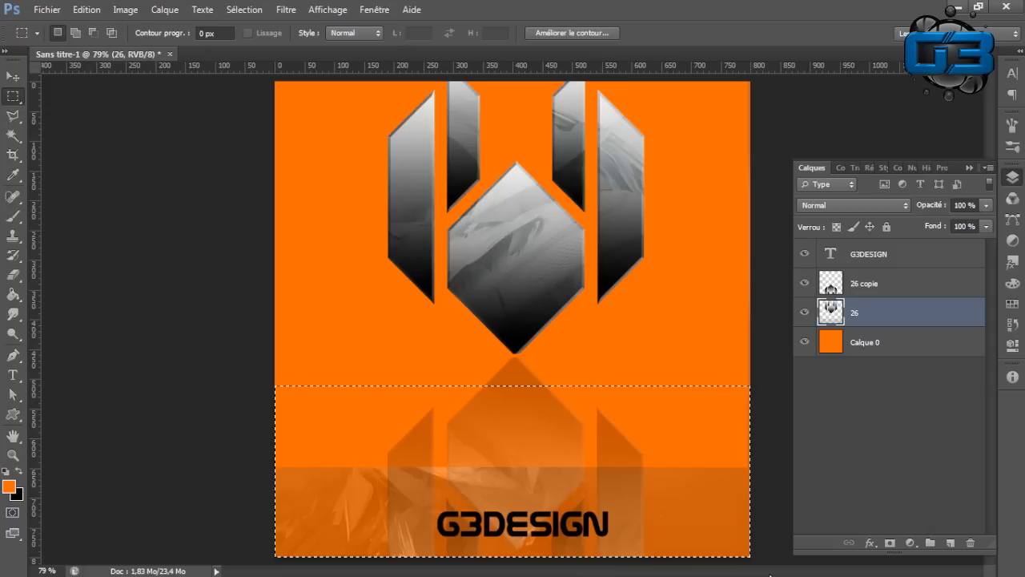
key(Delete)
key(ctrl+d)
click(13, 76)
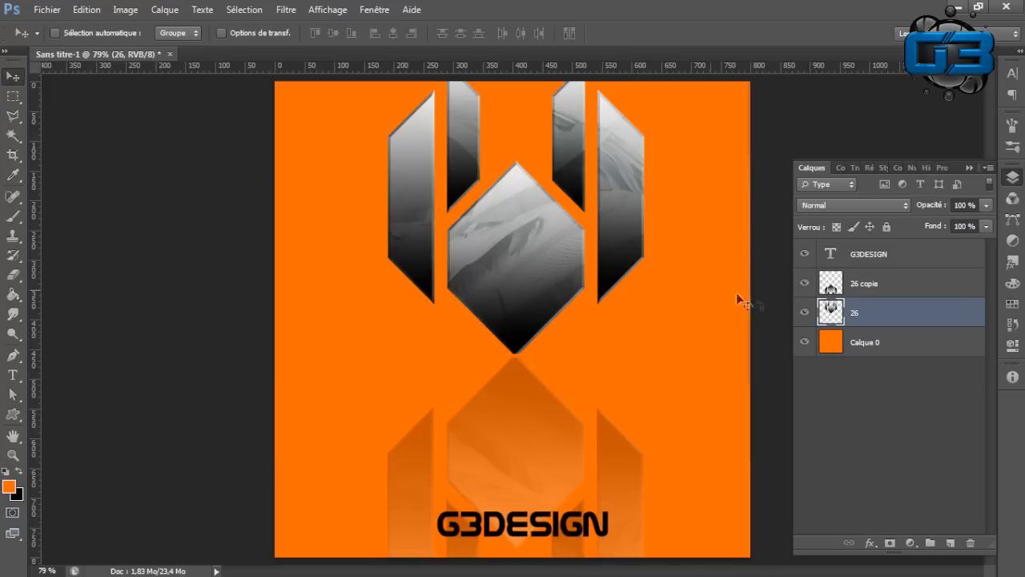
shift+click(864, 283)
drag(521, 230, 528, 260)
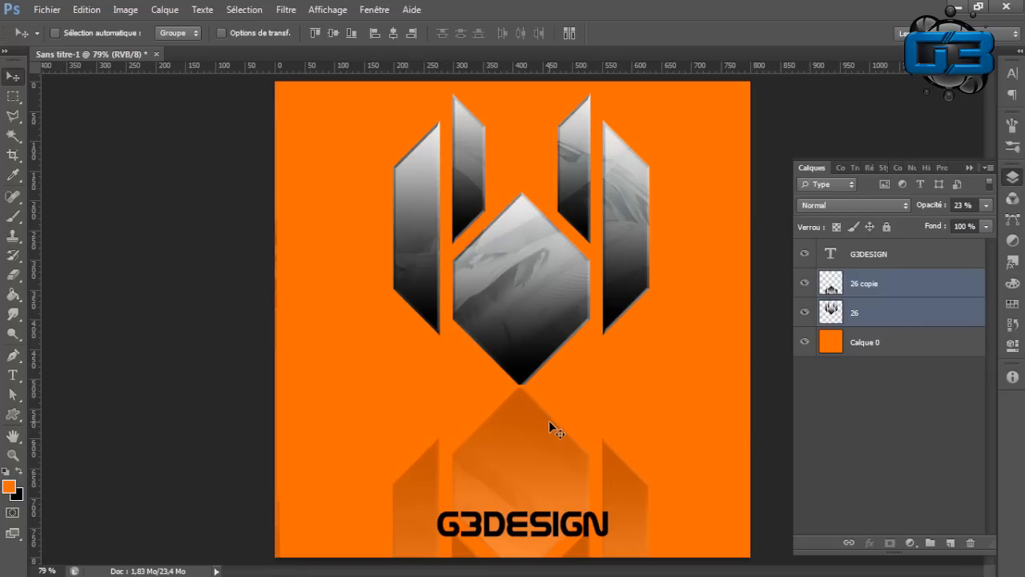
- Fade out the lower part of the reflection on layer 26 copie with a soft 182 px Eraser
click(905, 285)
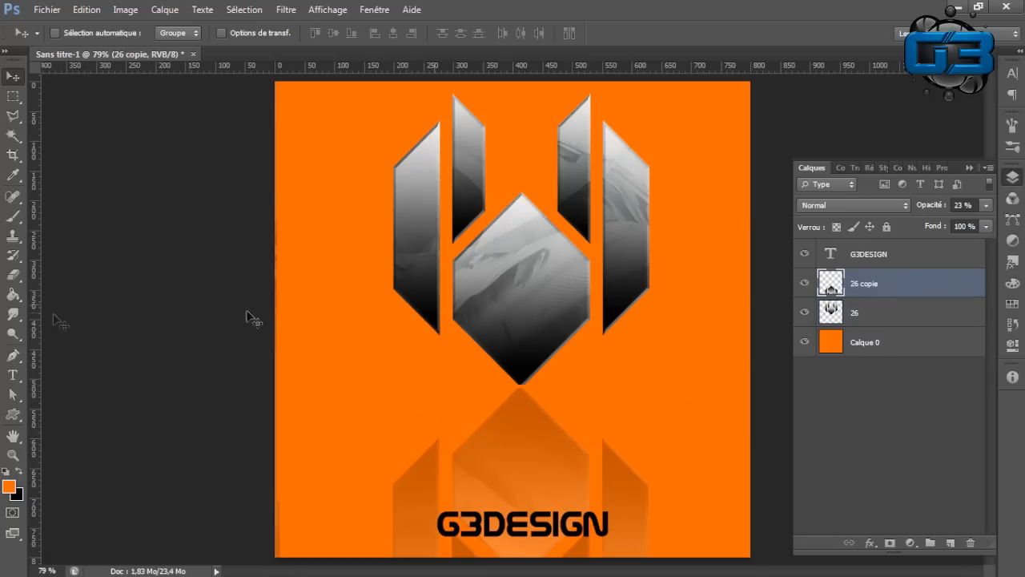
click(11, 275)
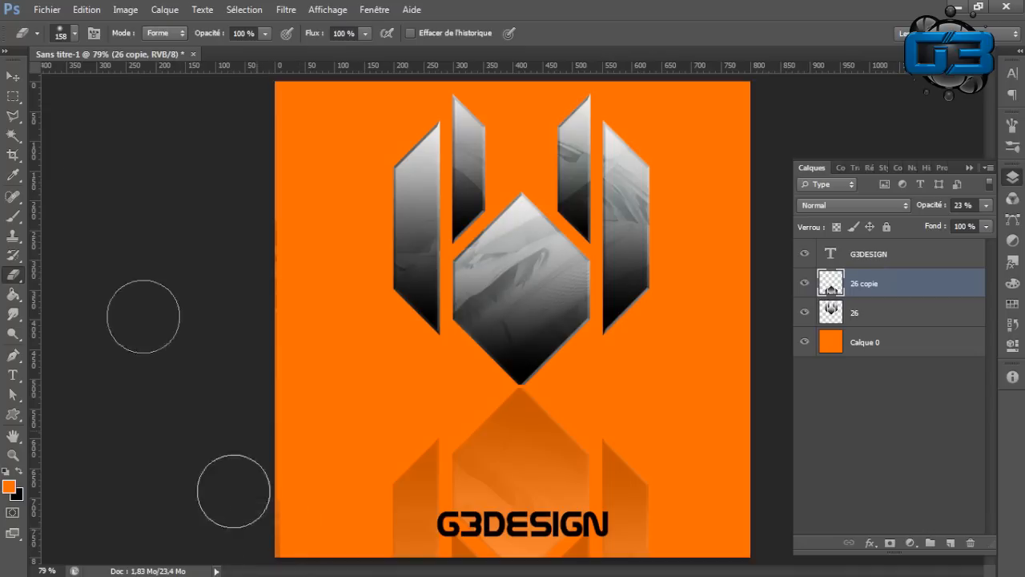
click(73, 35)
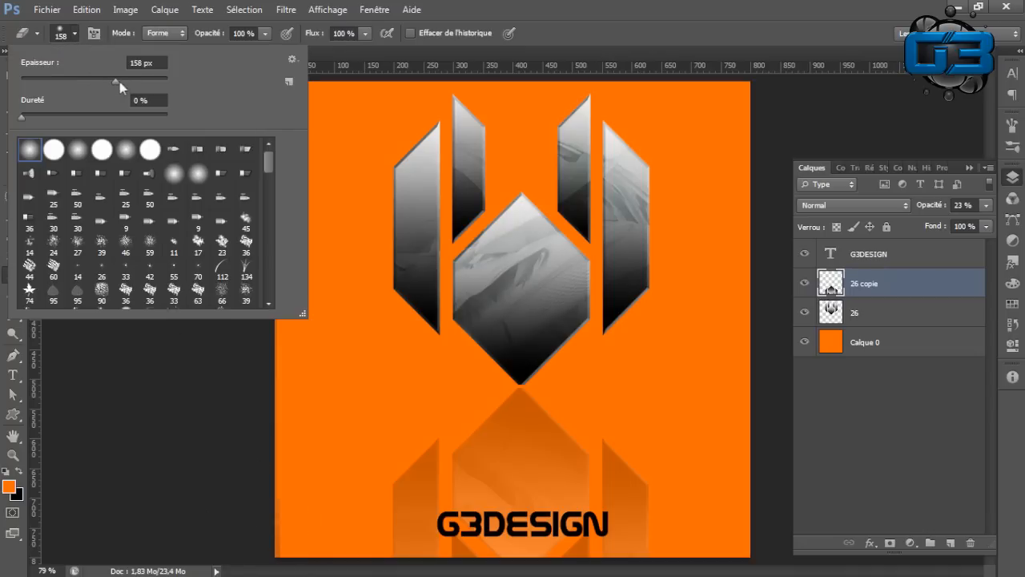
click(76, 35)
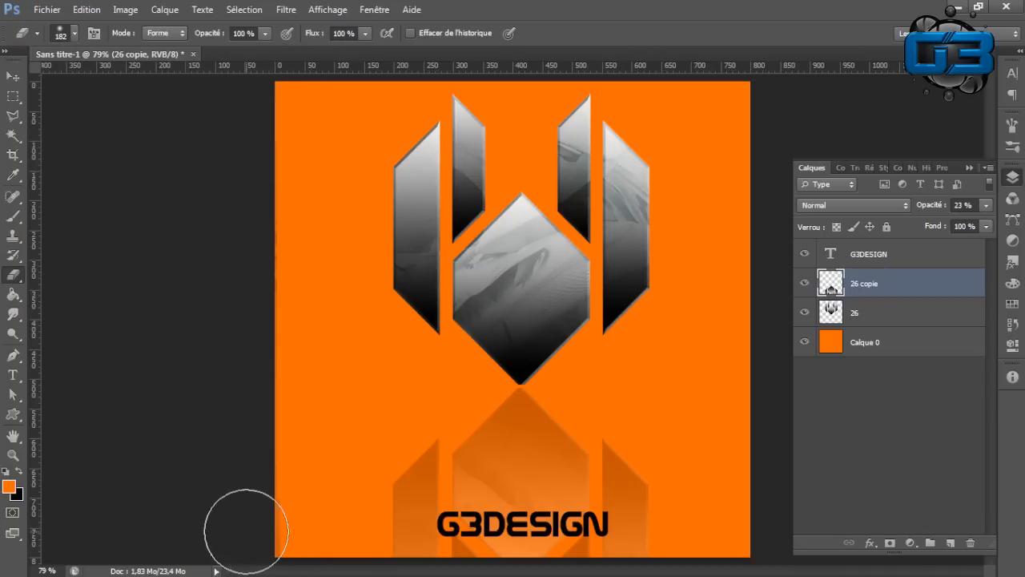
mouse_move(359, 531)
mouse_down()
mouse_move(697, 534)
mouse_move(269, 534)
mouse_up()
- Move the G3DESIGN text up over the faded reflection, just beneath the logo
click(13, 76)
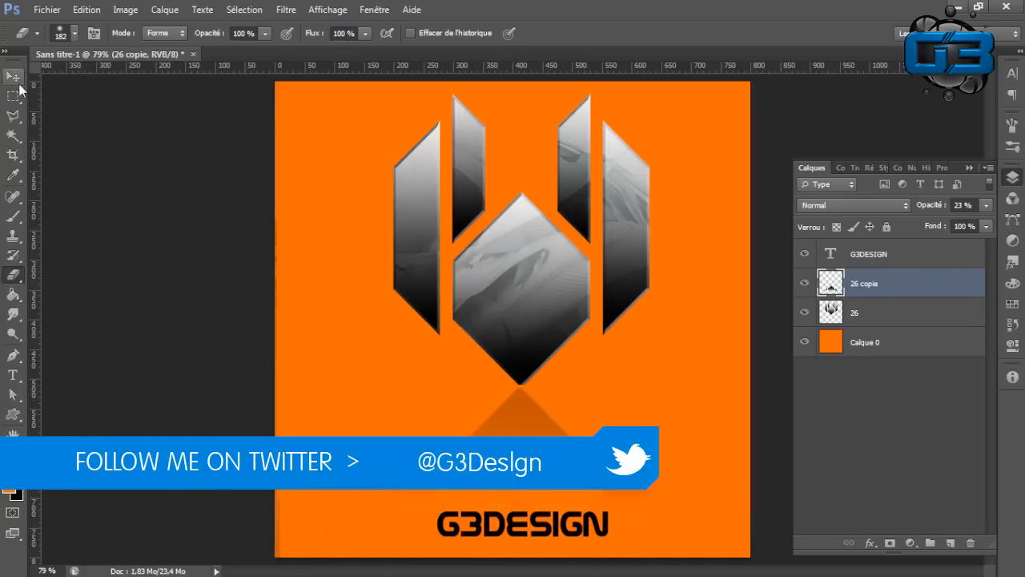
right_click(468, 525)
click(487, 533)
drag(510, 525, 563, 466)
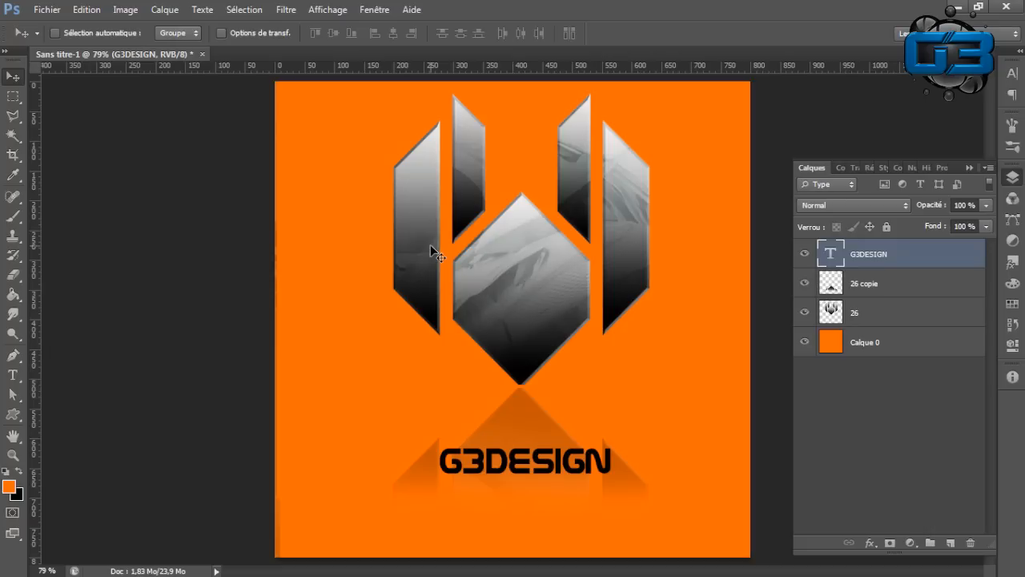
- Add a black vertical strip about 42 px wide and 685 px tall near the canvas's left edge on a new layer
click(13, 96)
drag(312, 105, 337, 513)
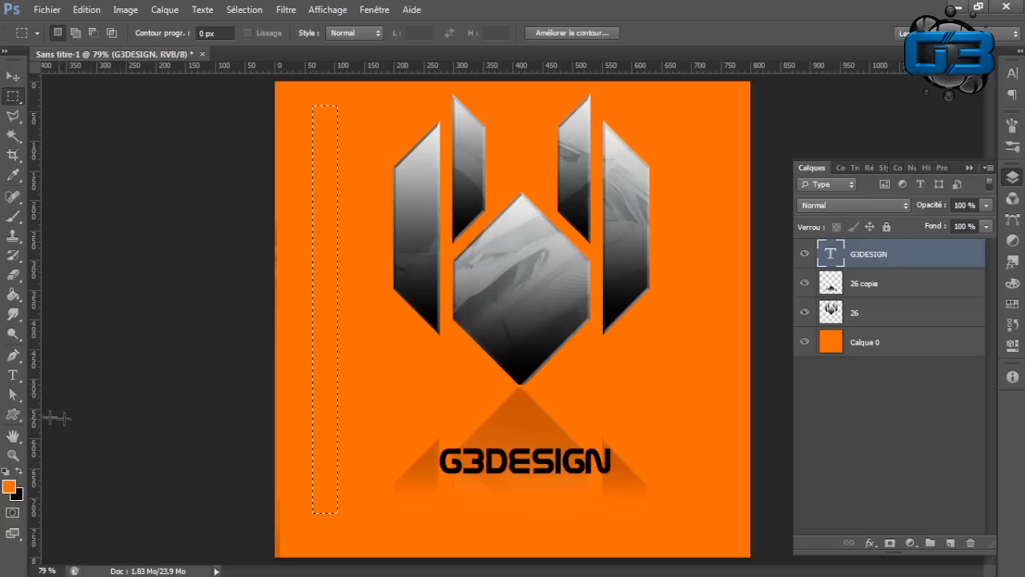
click(13, 295)
click(20, 474)
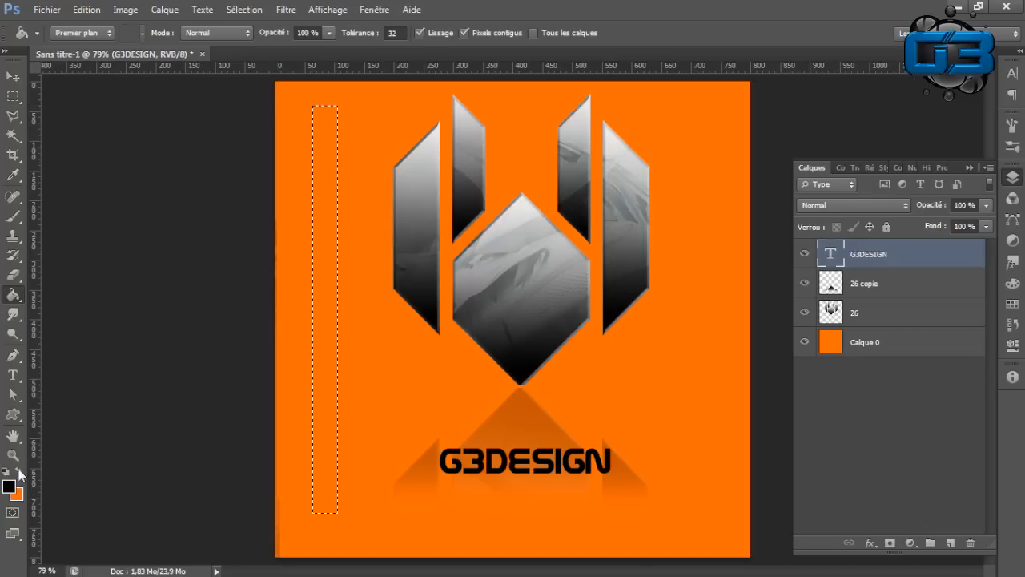
click(326, 230)
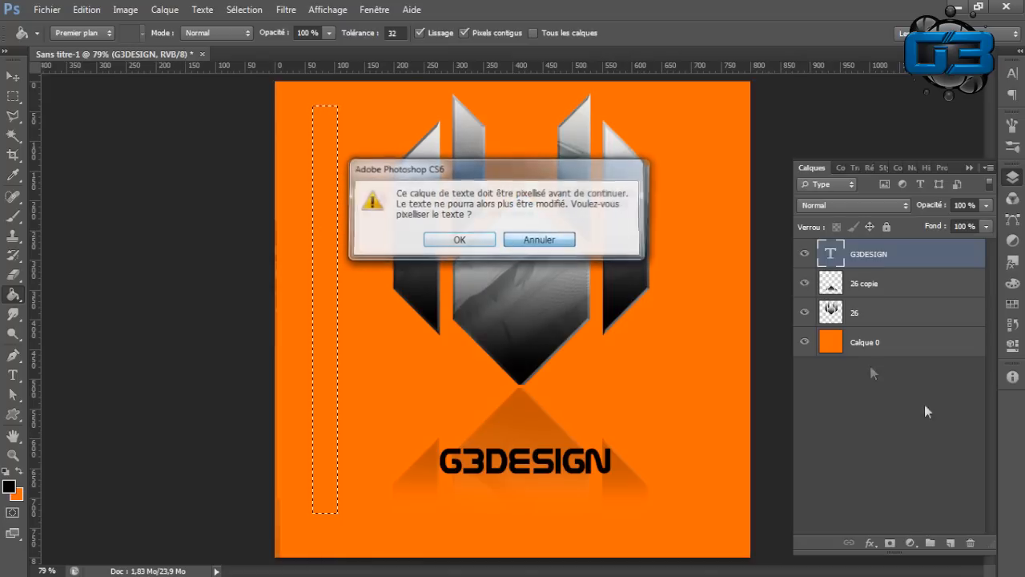
click(518, 242)
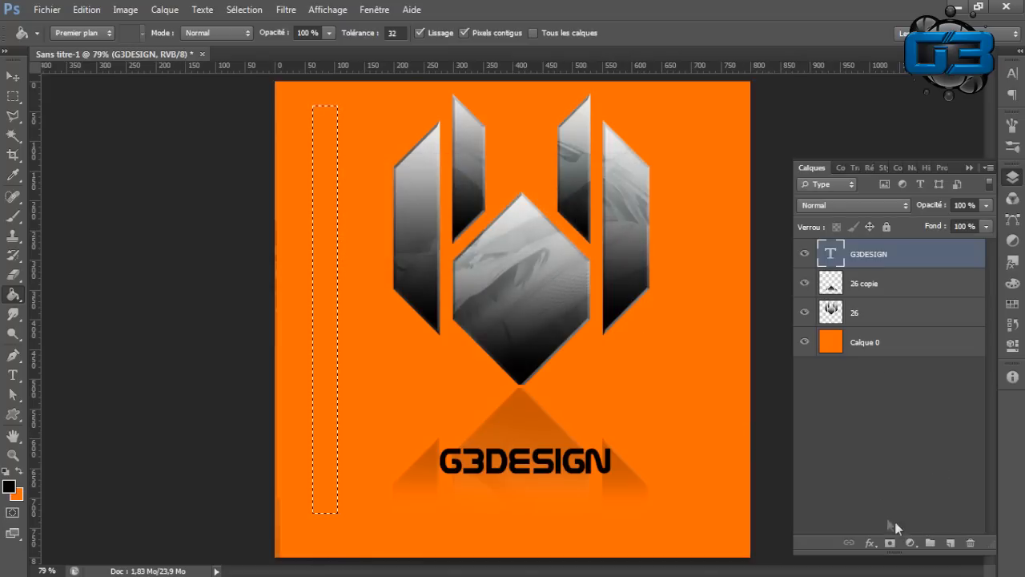
click(950, 543)
click(330, 237)
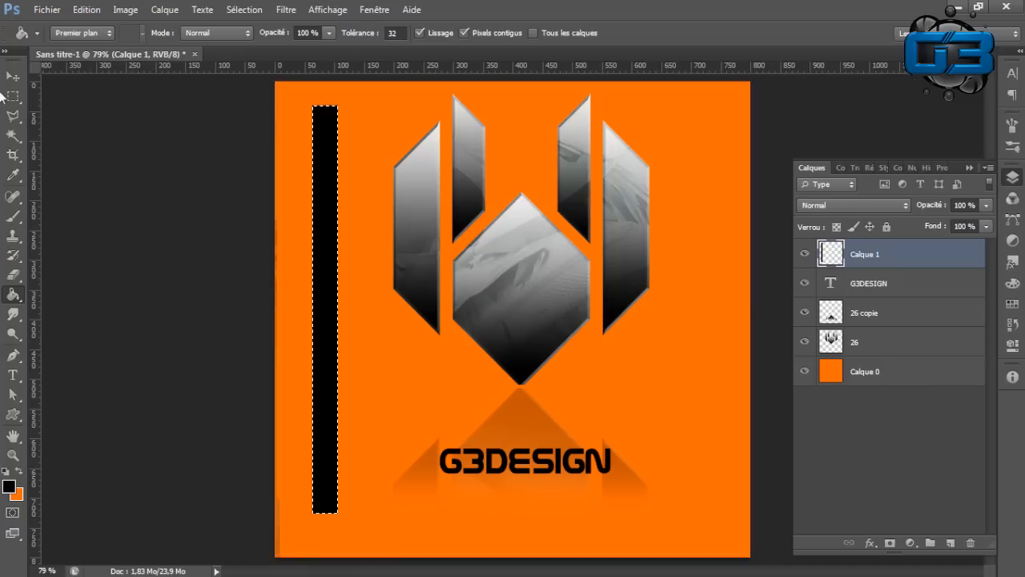
click(13, 96)
key(ctrl+d)
- Hide layers 26 copie, 26 and G3DESIGN, leaving only the black strip over the orange background
click(805, 313)
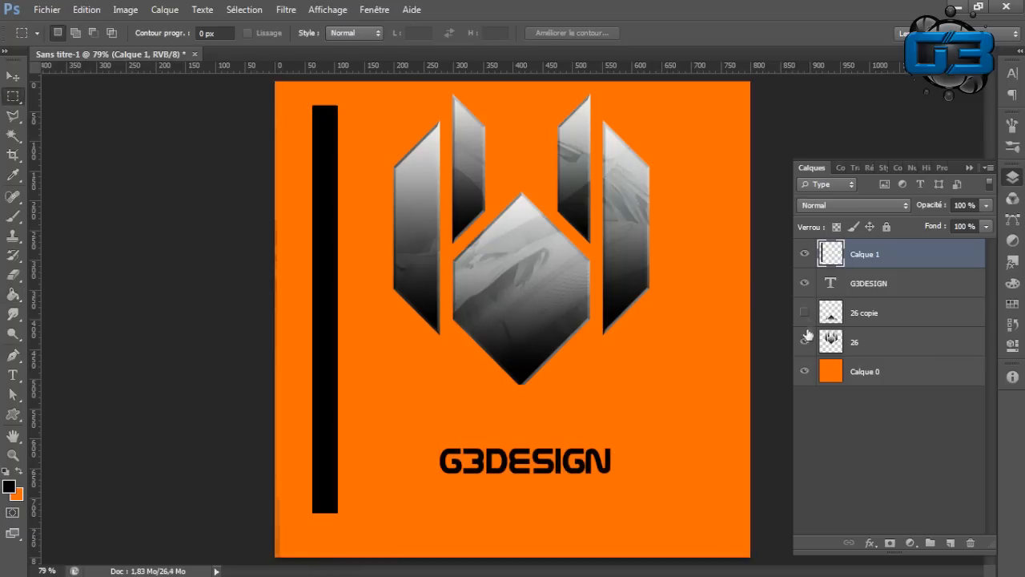
click(805, 342)
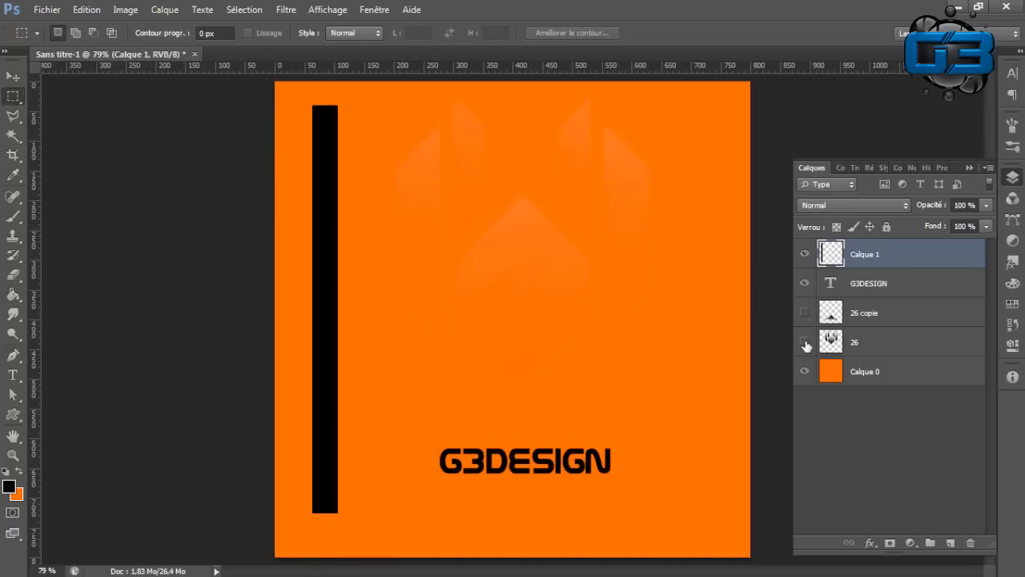
click(804, 282)
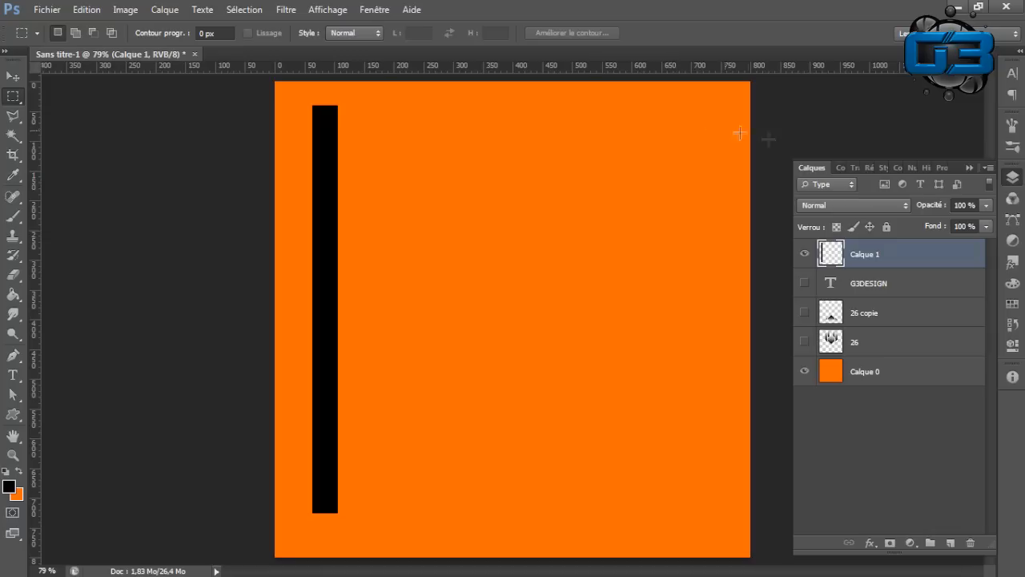
- Delete the black strip's layer and show the layers G3DESIGN, 26 copie and 26 again
click(13, 454)
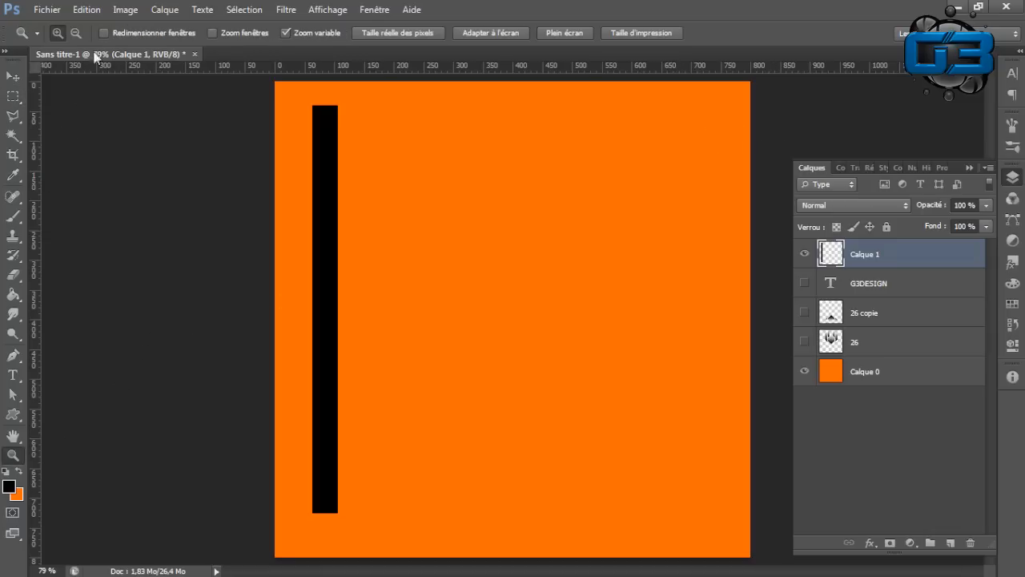
click(455, 168)
click(455, 168)
click(455, 168)
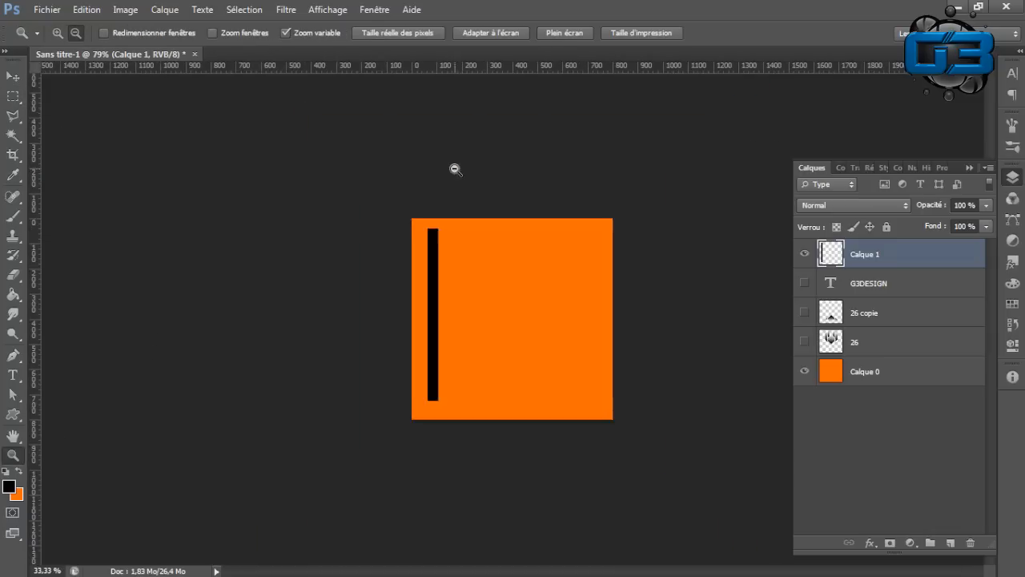
click(455, 168)
click(481, 273)
click(597, 325)
click(597, 325)
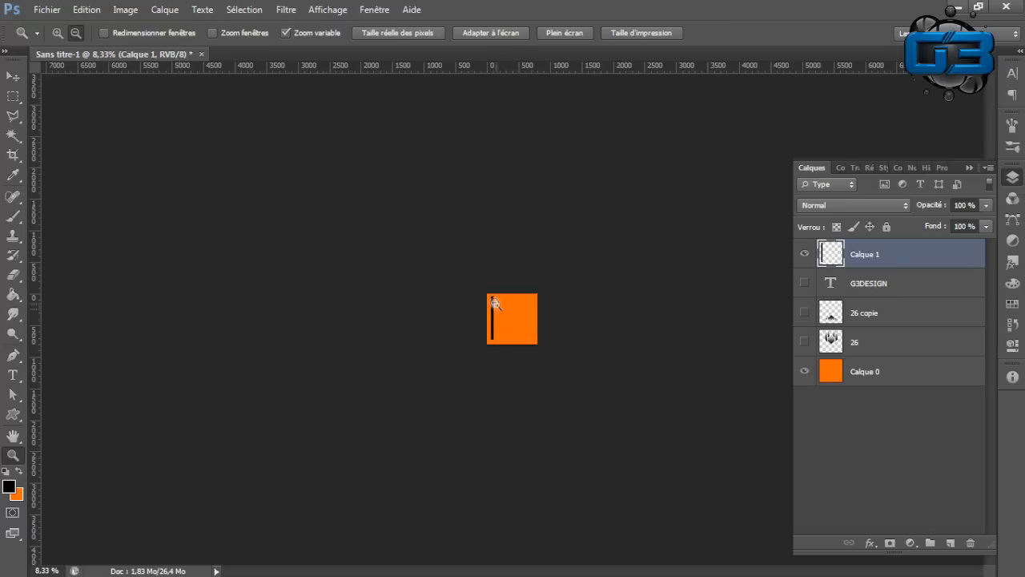
key(Delete)
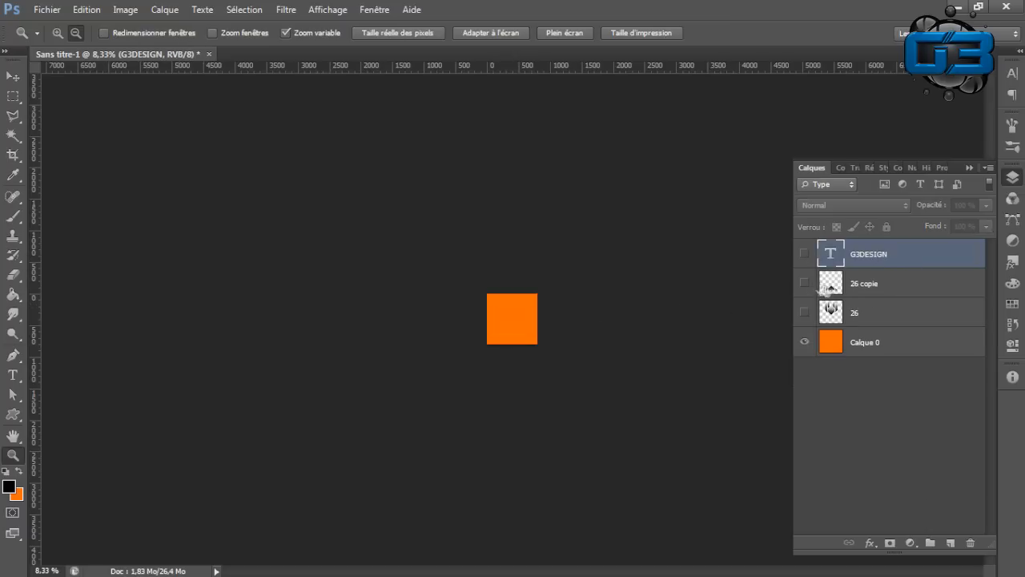
click(805, 283)
click(805, 253)
click(805, 312)
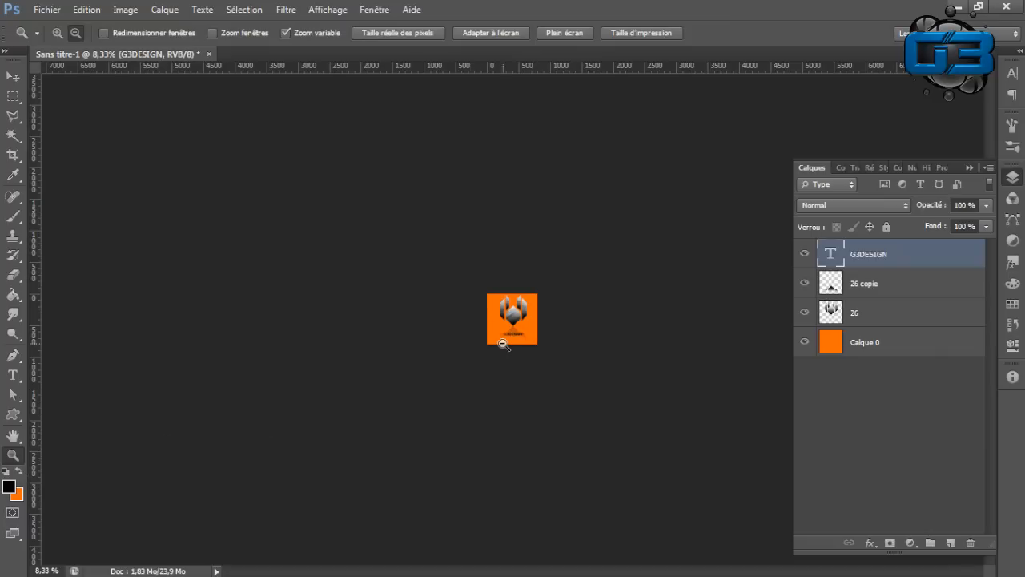
- Display the document at actual pixel size and look over the logo, reflection and text
click(12, 76)
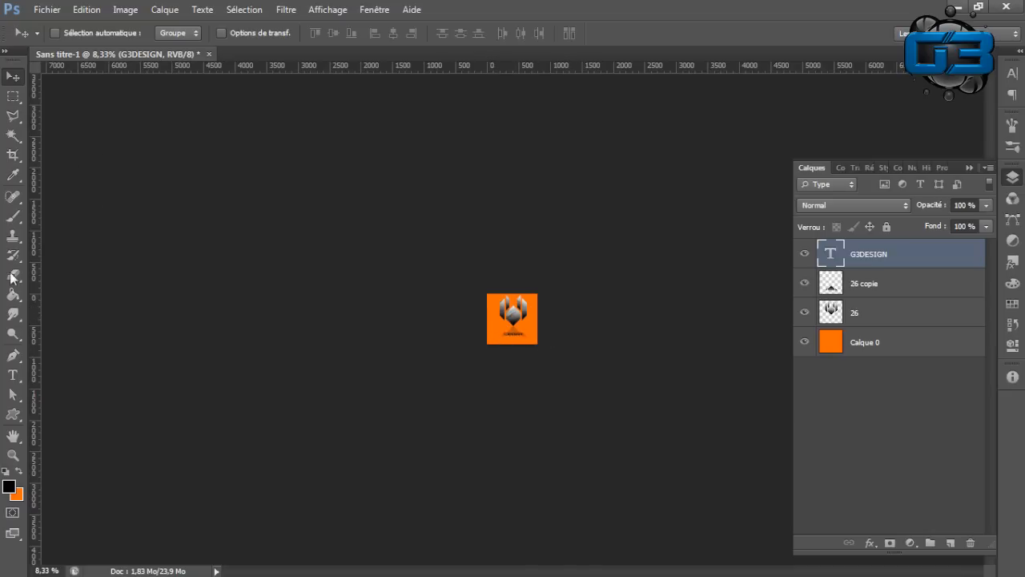
click(12, 454)
click(383, 36)
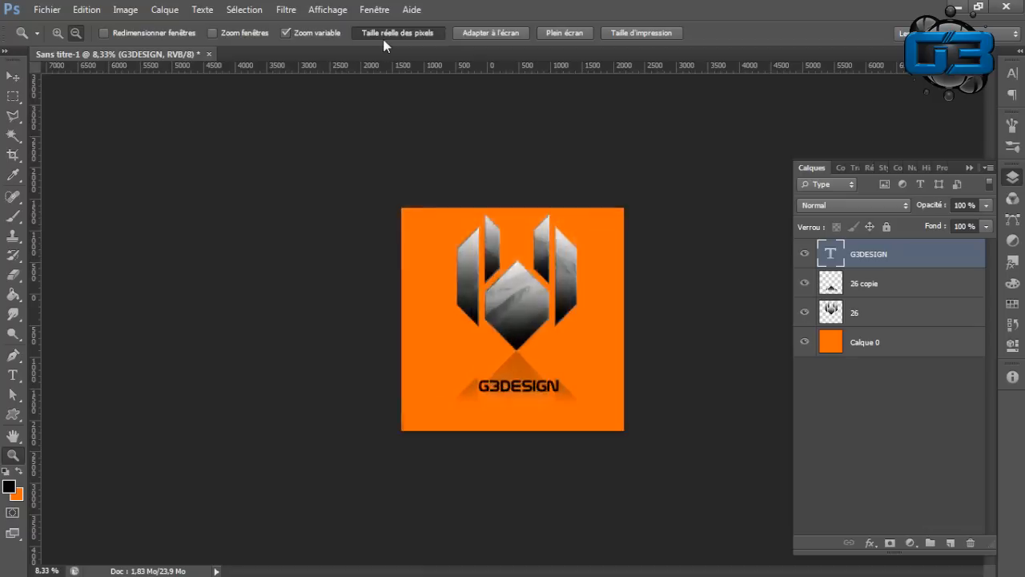
scroll(588, 276, up, 3)
scroll(588, 276, down, 2)
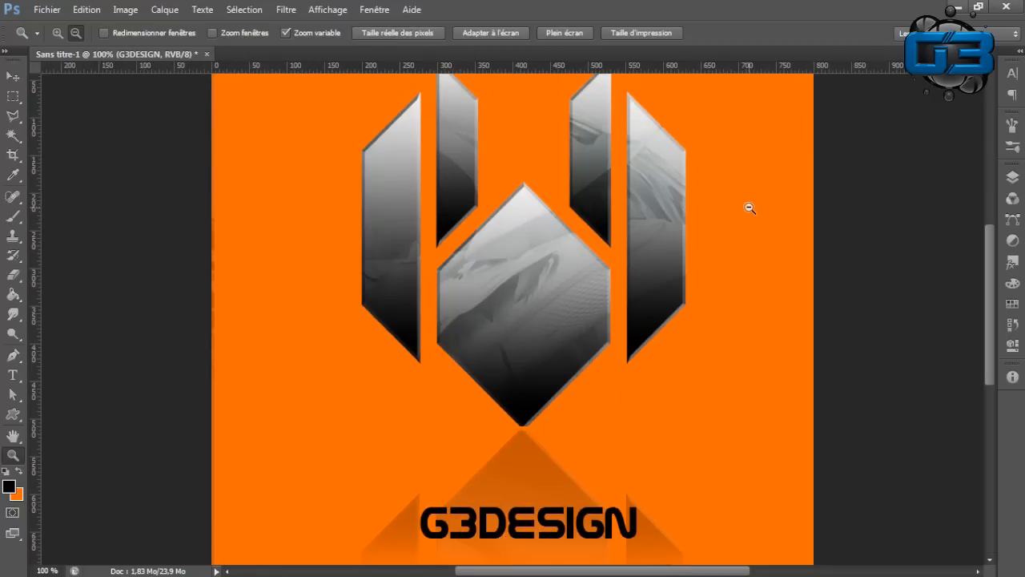
scroll(750, 208, up, 2)
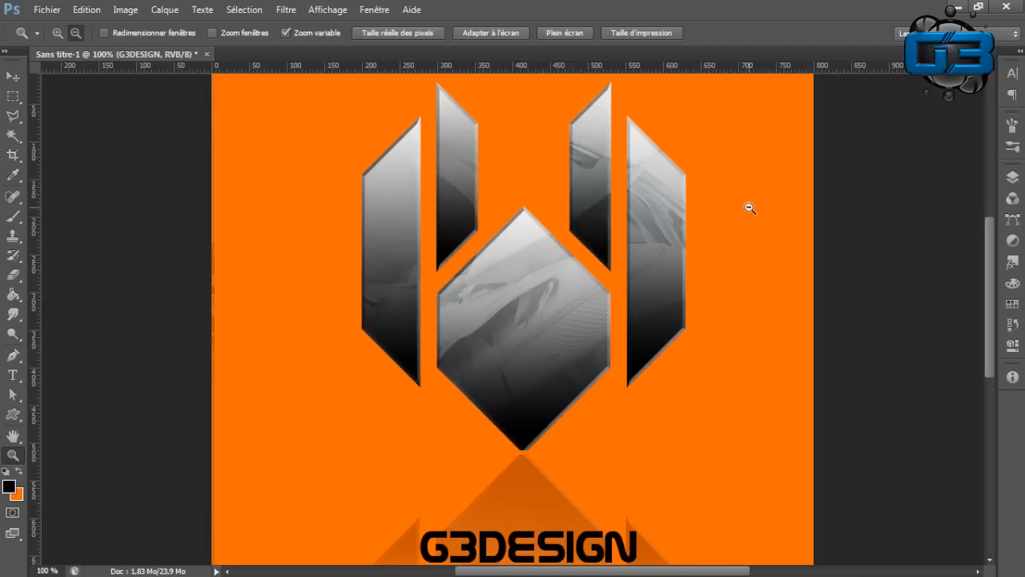